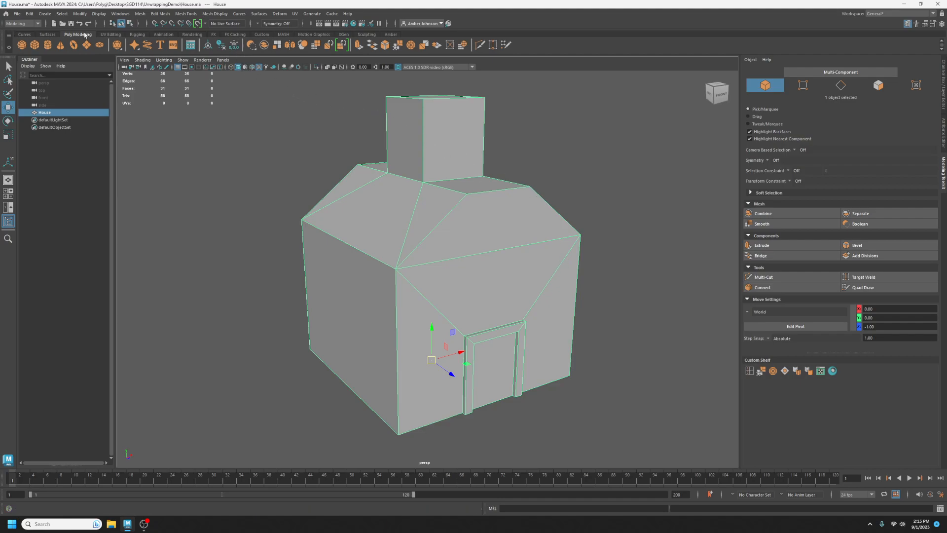
Step: Delete the house's construction history and set its world Z position to 0
click(223, 47)
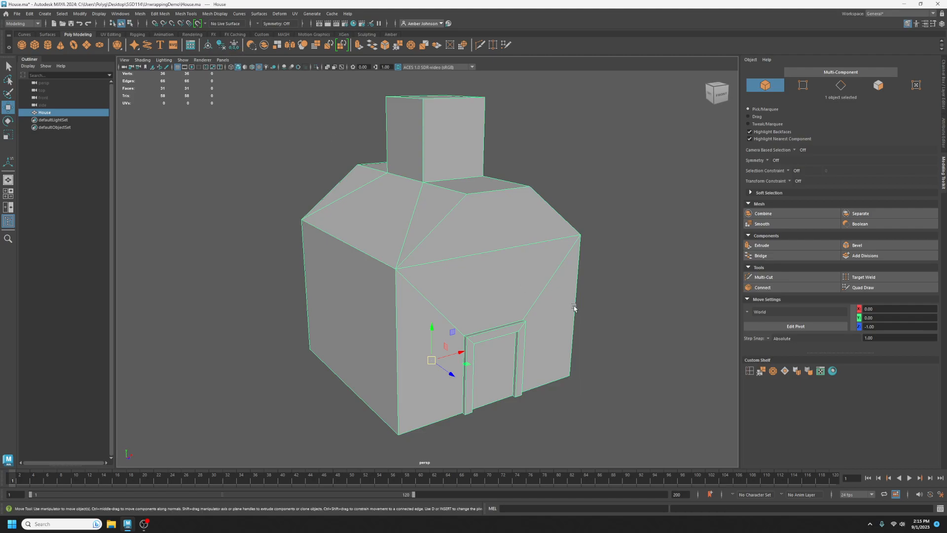
mouse_move(643, 346)
alt+mouse_down()
mouse_move(638, 304)
mouse_move(642, 348)
mouse_move(645, 335)
alt+mouse_up()
drag(904, 326, 845, 324)
text(0)
key(Return)
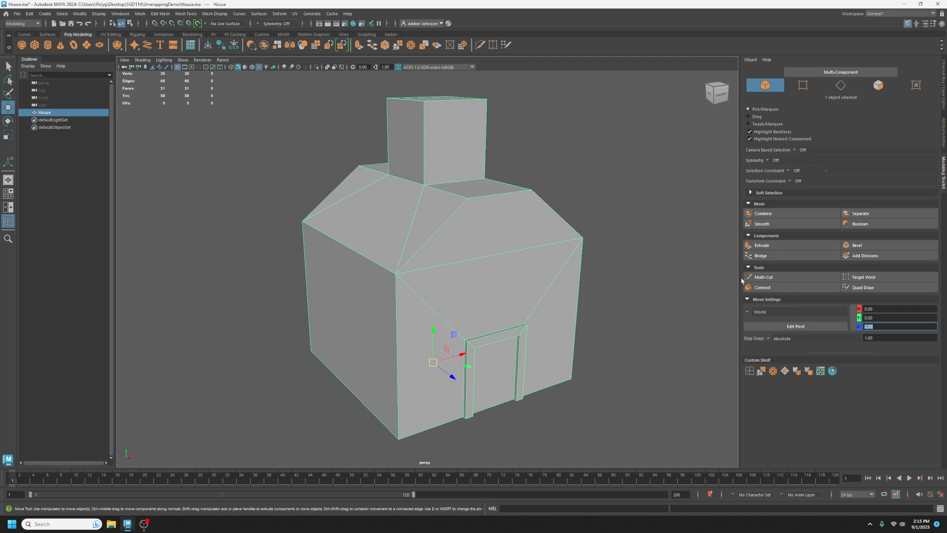
Step: Freeze the house's transformations and delete its construction history again
click(233, 46)
click(221, 46)
mouse_move(626, 301)
alt+middle_down()
mouse_move(624, 289)
mouse_move(618, 298)
alt+middle_up()
alt+drag(618, 297, 625, 296)
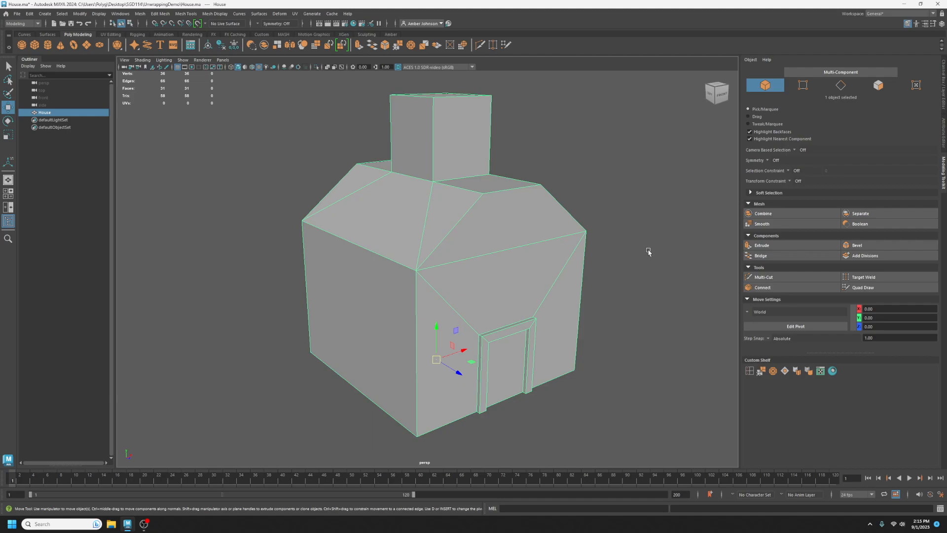
Step: Save the house scene
key(ctrl+s)
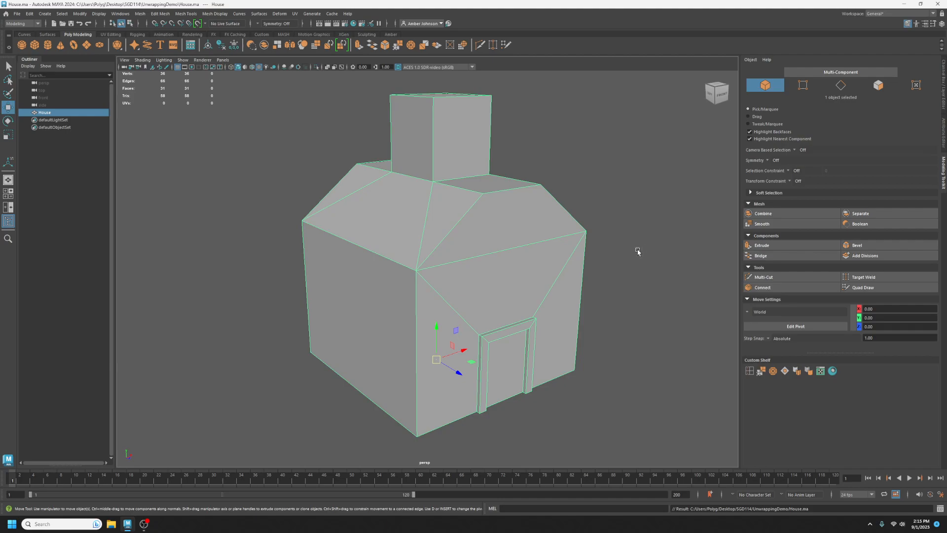
key(ctrl+s)
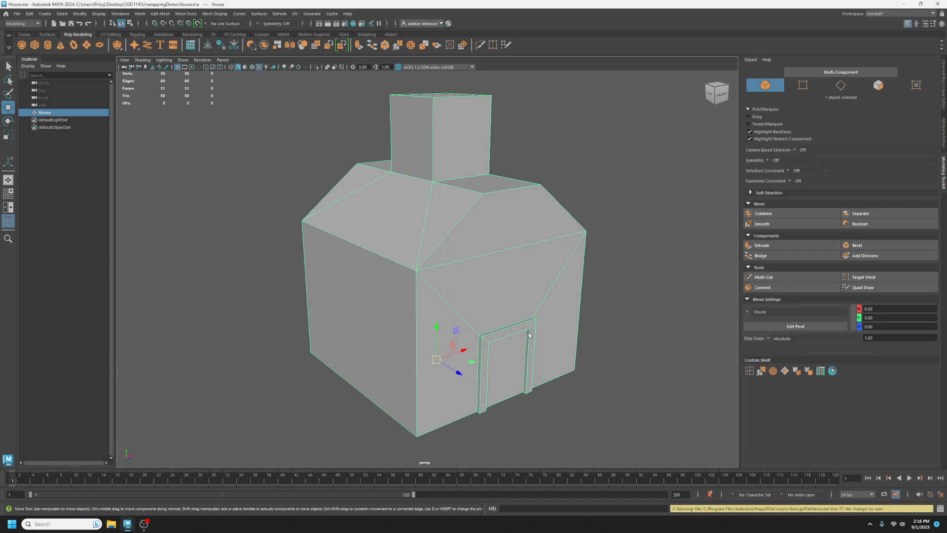
mouse_move(540, 353)
alt+mouse_down()
mouse_move(444, 353)
mouse_move(536, 352)
alt+mouse_up()
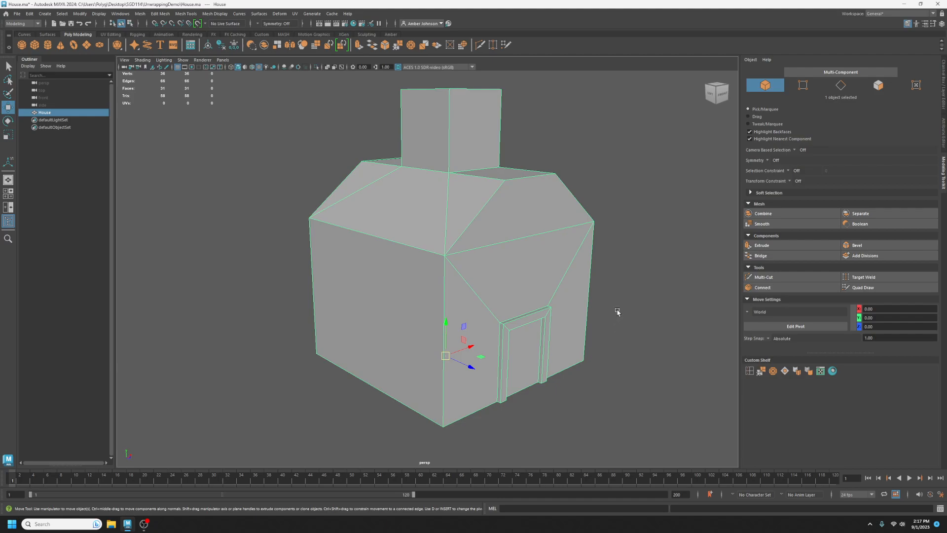
Step: Open the UV Editor and apply Automatic UV mapping to all faces of the house
click(820, 372)
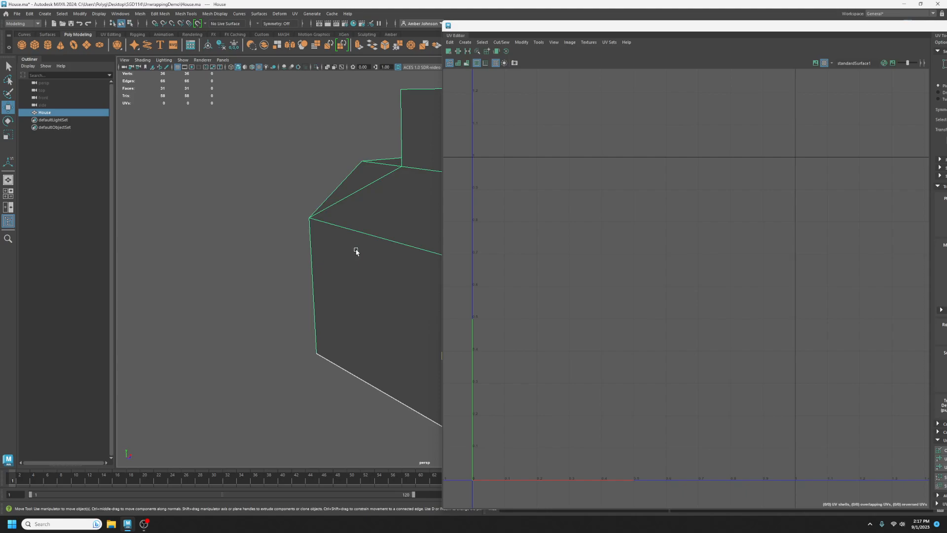
drag(499, 27, 946, 62)
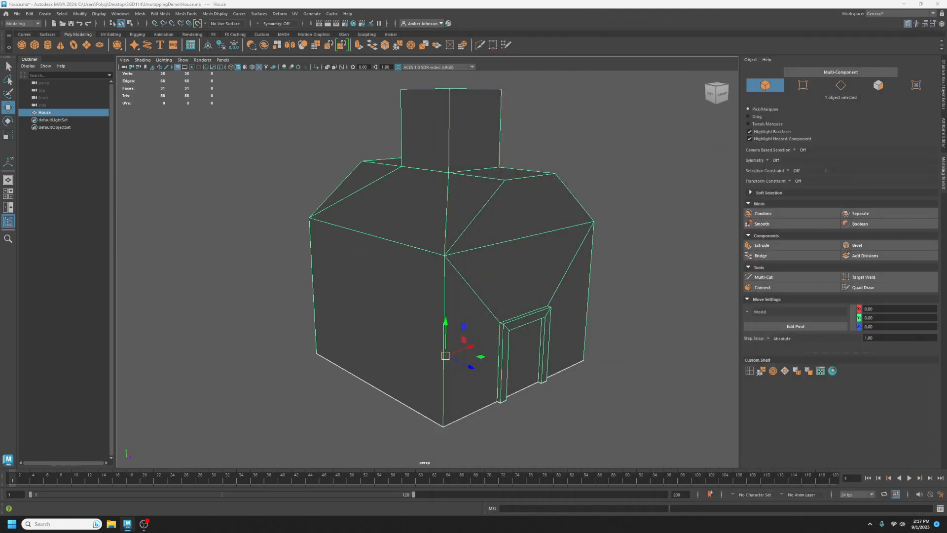
click(879, 85)
drag(243, 443, 661, 79)
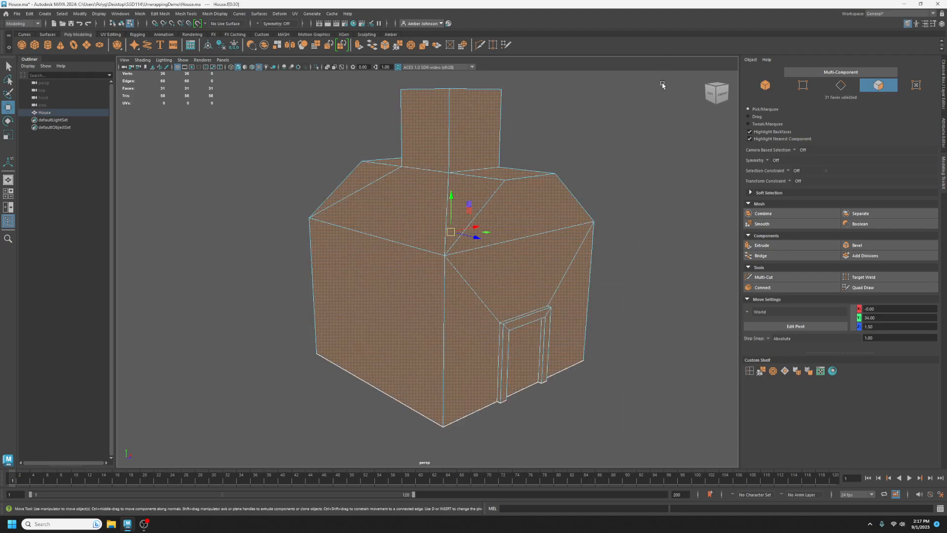
click(294, 15)
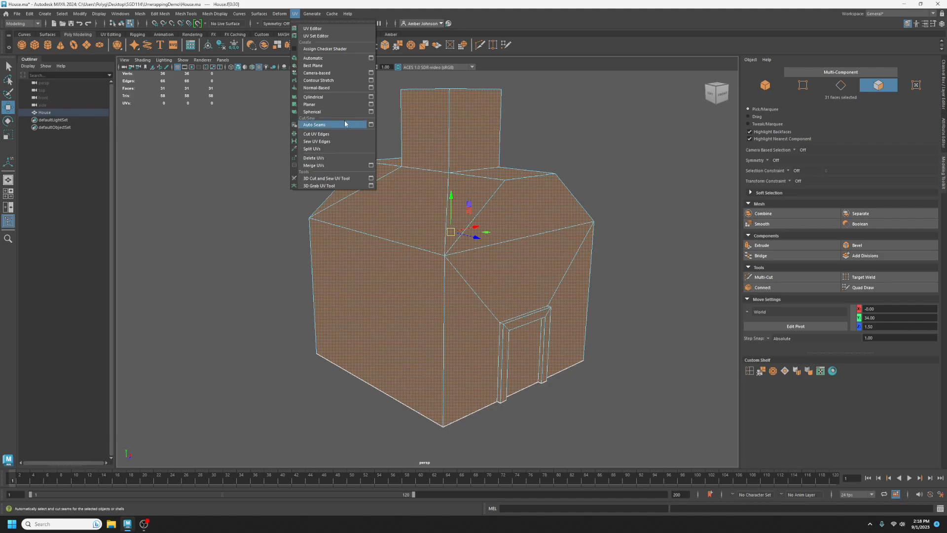
click(329, 59)
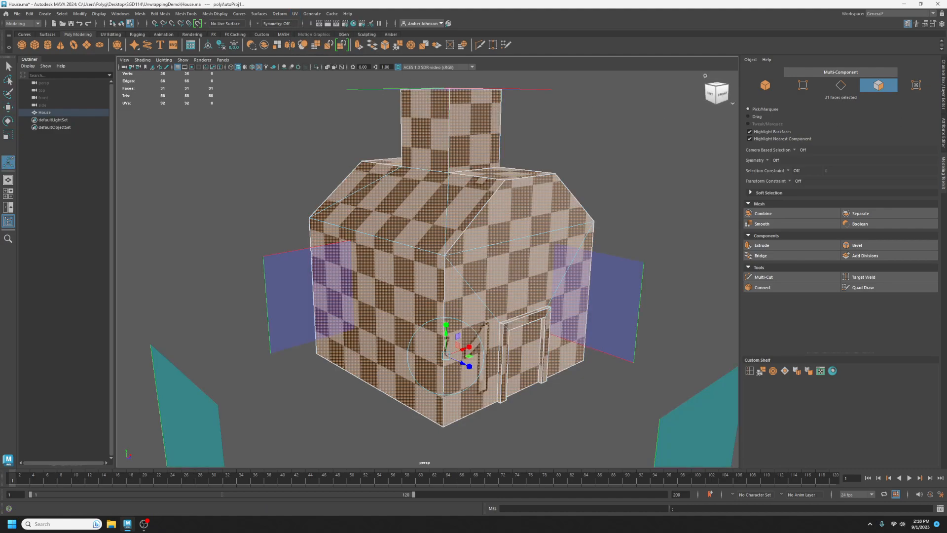
Step: Move all the house's UV shells together sideways past U = 0, out of the 0 to 1 UV space, and deselect them
drag(946, 89, 451, 35)
key(w)
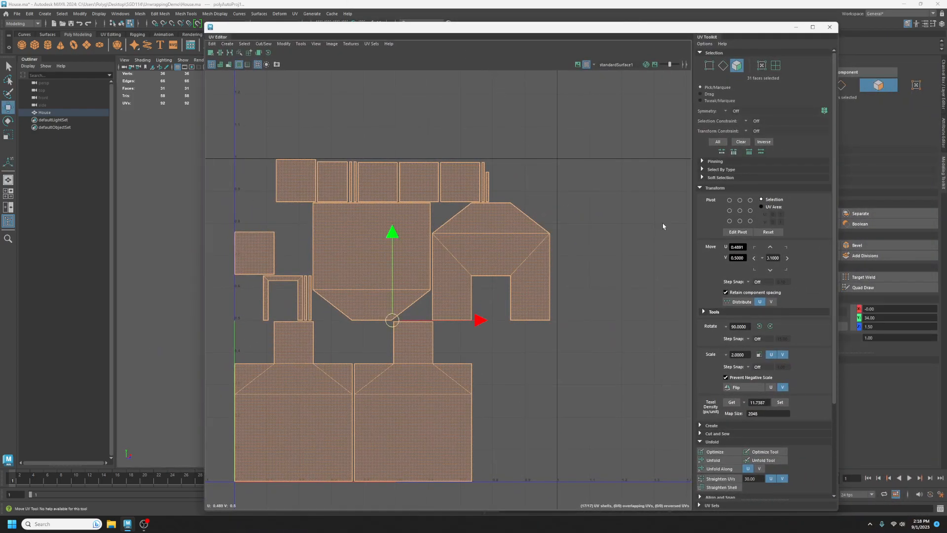
click(592, 153)
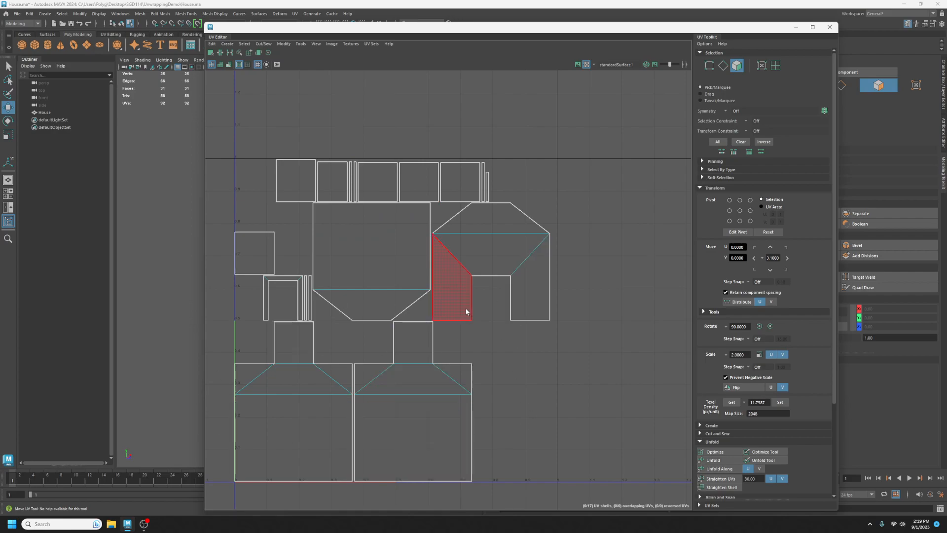
scroll(467, 311, down, 1)
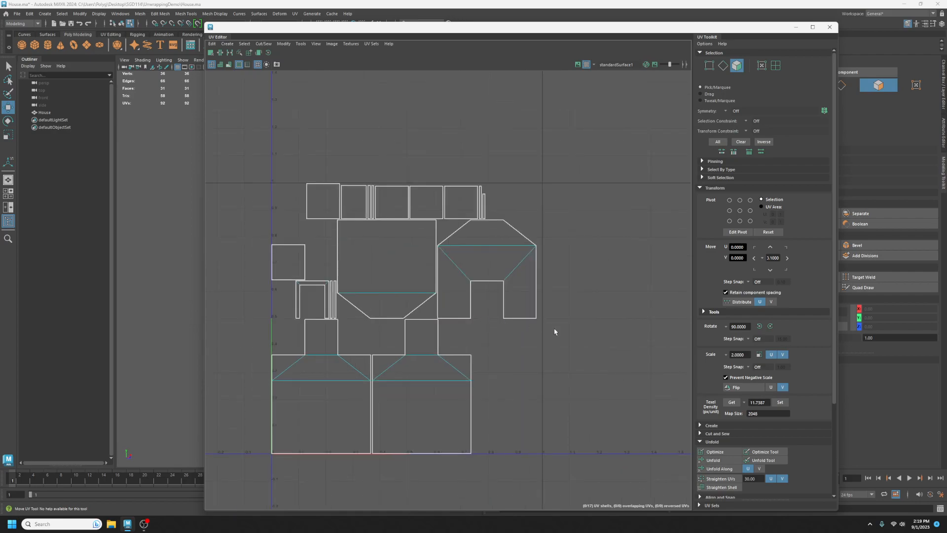
alt+middle_drag(532, 356, 570, 331)
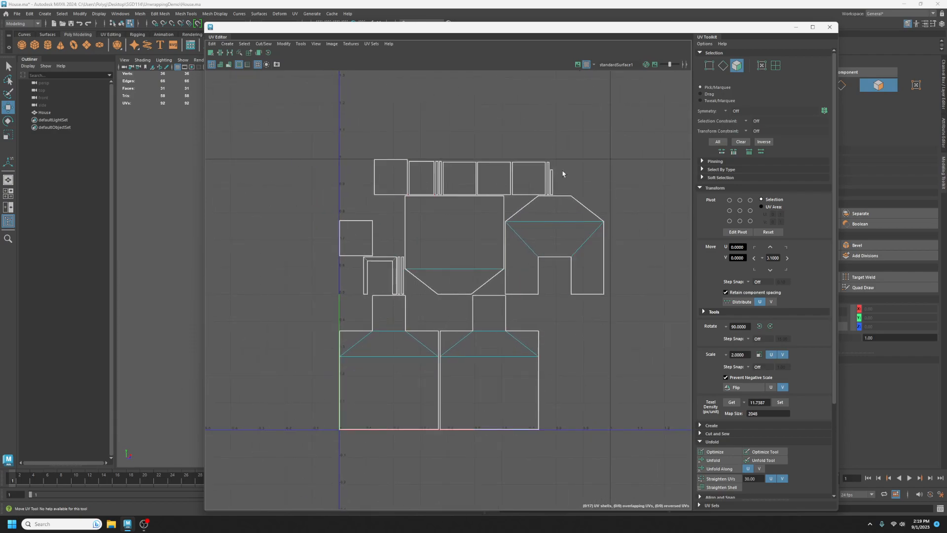
drag(636, 147, 311, 460)
drag(557, 295, 282, 311)
click(349, 151)
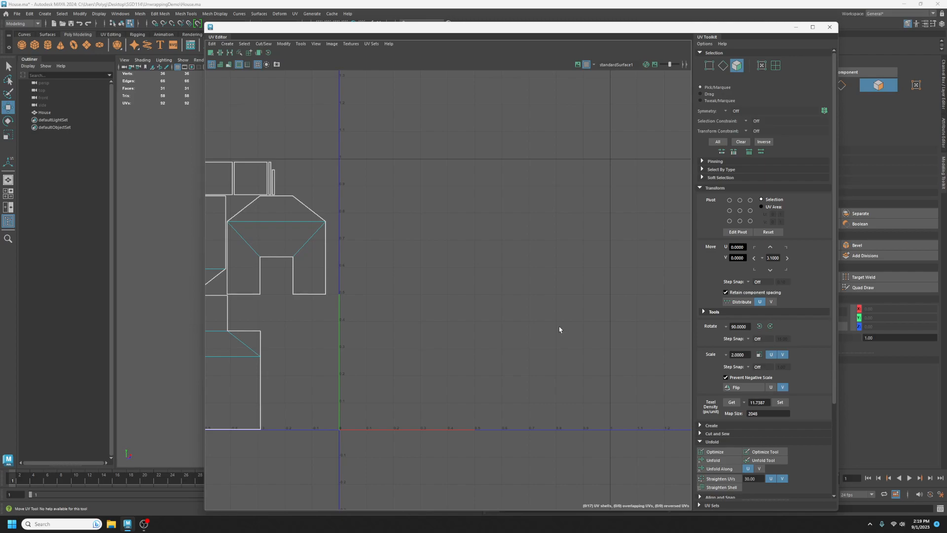
Step: Compare the house's roof faces in the 3D view with their positions in the UV layout
scroll(526, 299, down, 1)
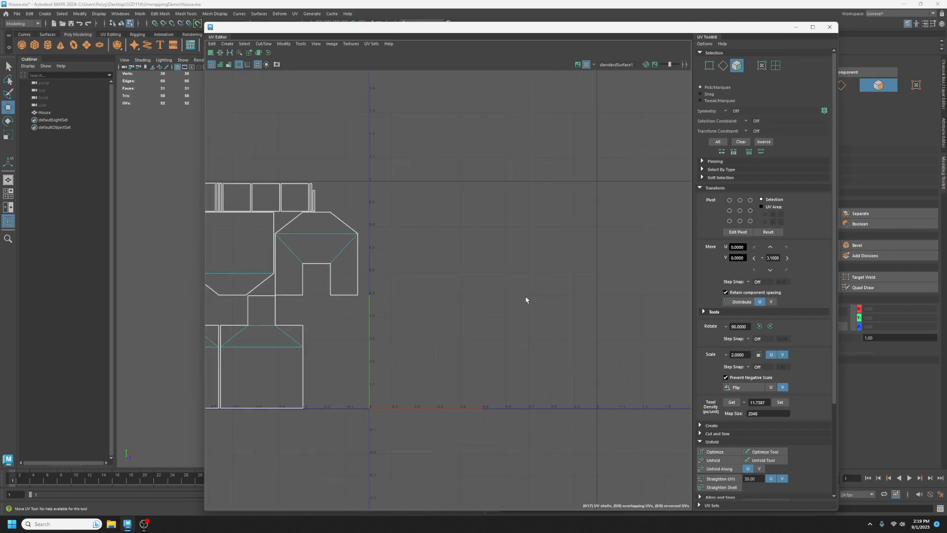
scroll(525, 301, up, 1)
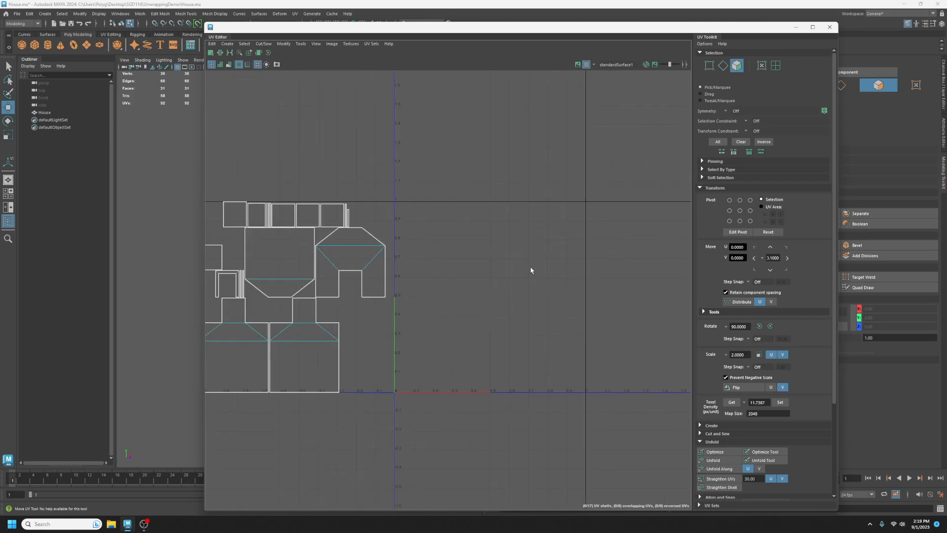
scroll(550, 273, down, 1)
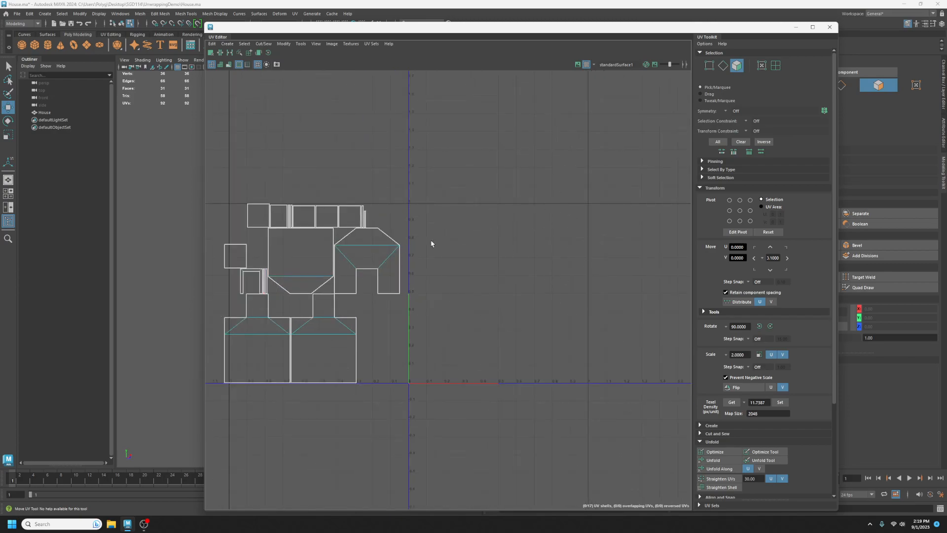
scroll(461, 293, up, 1)
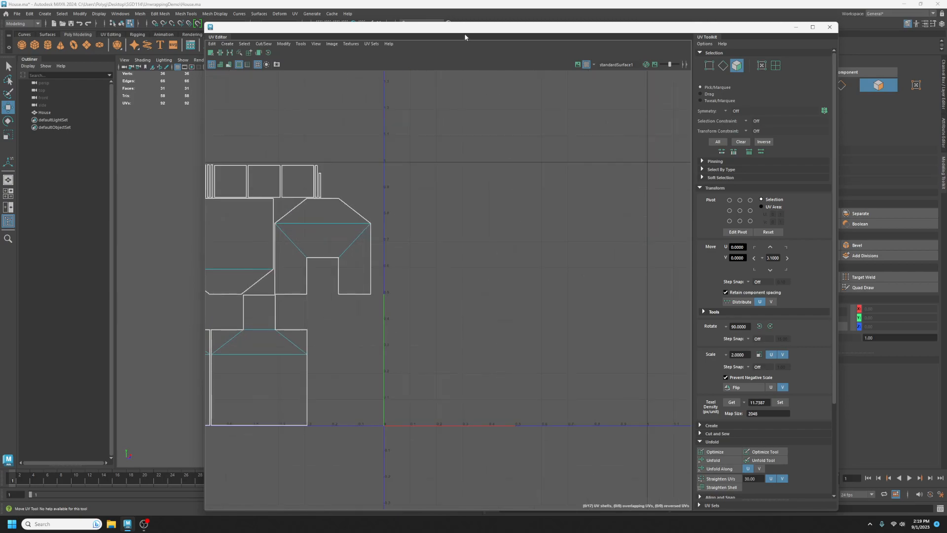
drag(469, 33, 883, 51)
click(628, 250)
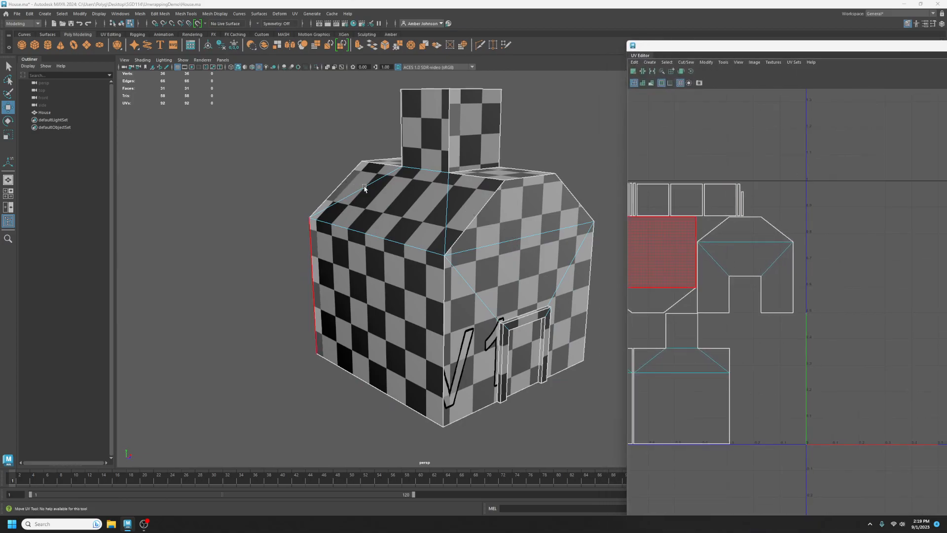
alt+drag(443, 292, 346, 247)
click(309, 210)
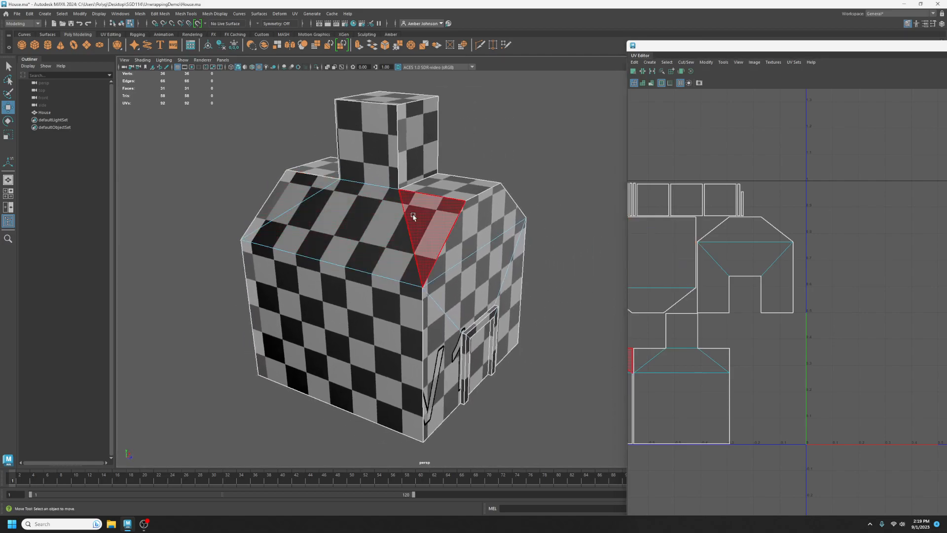
alt+drag(459, 184, 387, 175)
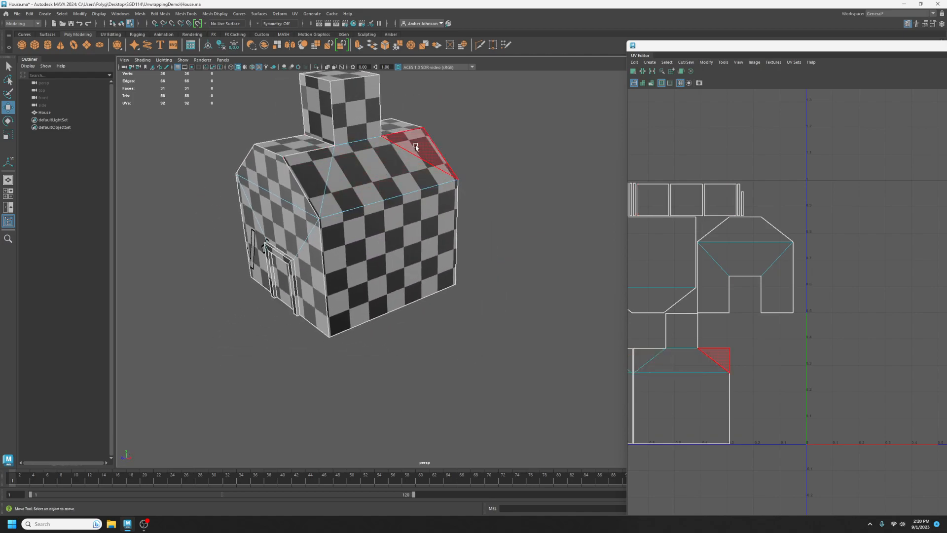
Step: Select all eight roof faces around the chimney, covering both sloped sides and the two flat top faces
drag(706, 52, 946, 55)
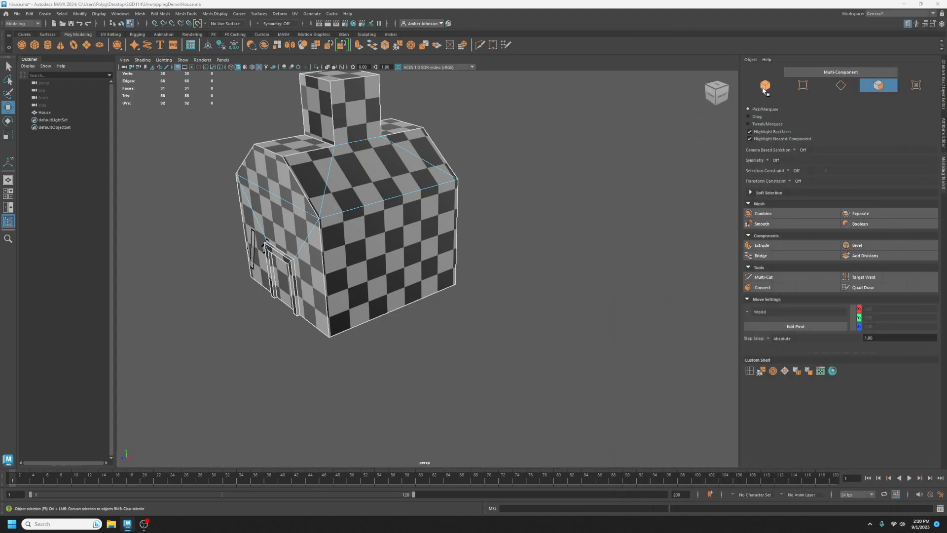
key(f)
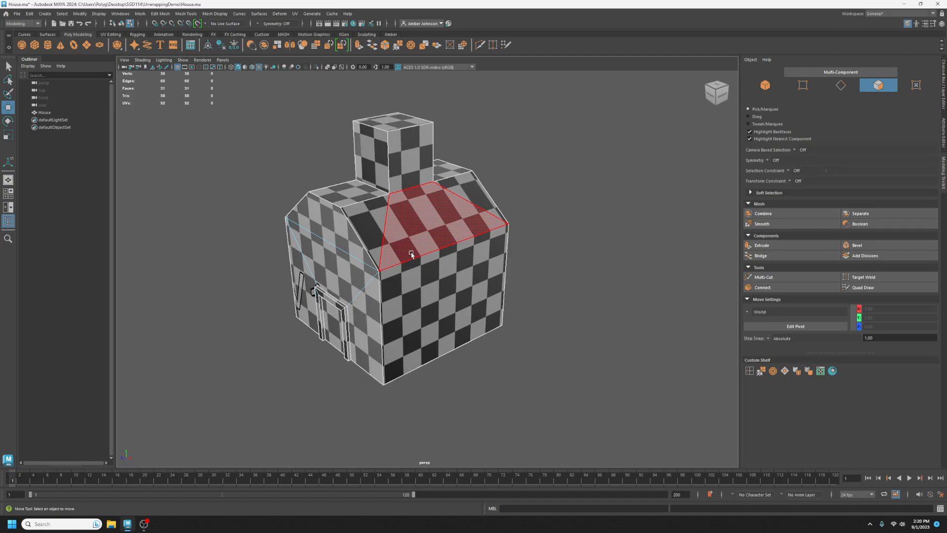
key(q)
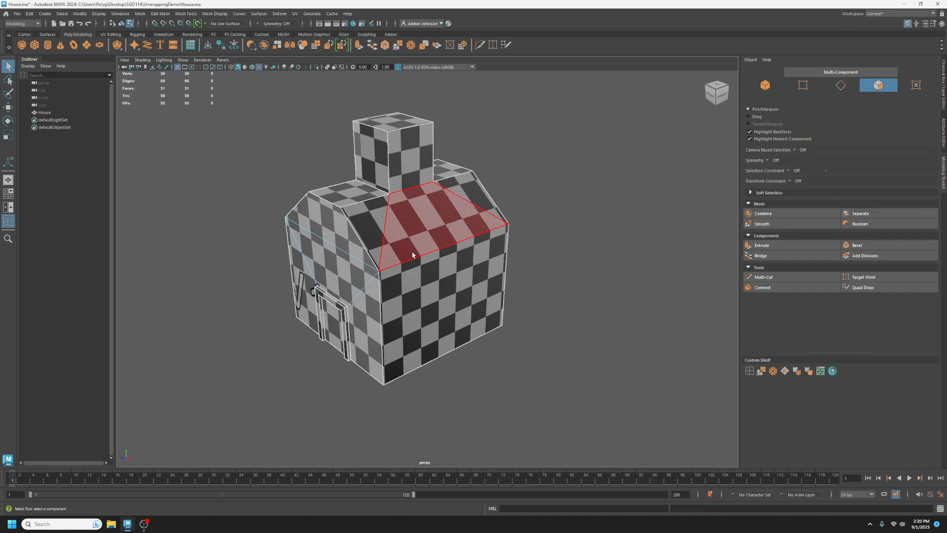
click(362, 222)
shift+click(423, 218)
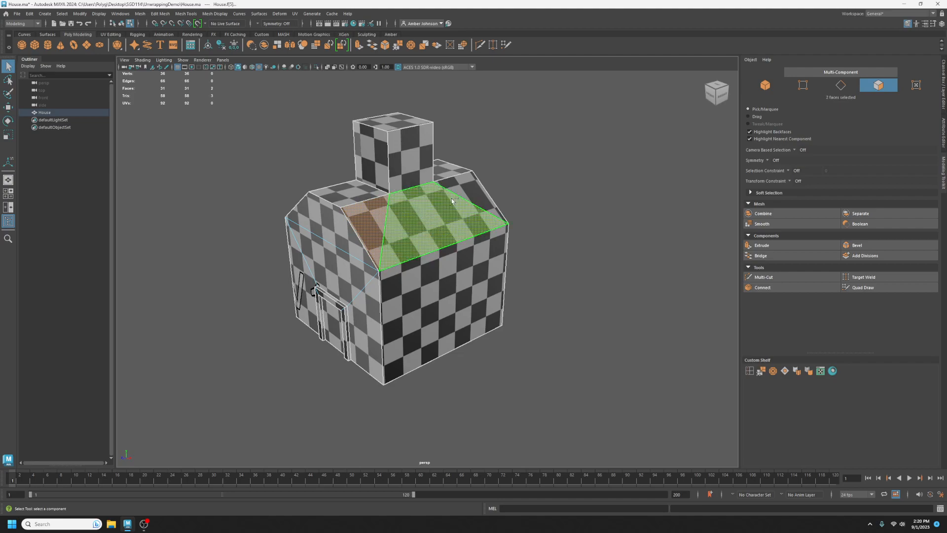
shift+click(456, 176)
shift+click(345, 195)
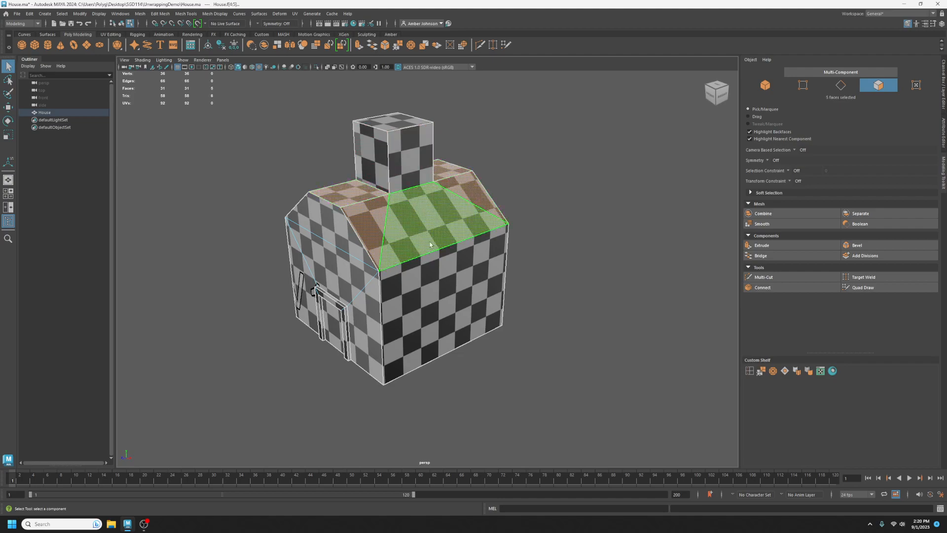
alt+drag(390, 254, 523, 246)
shift+click(475, 243)
shift+click(394, 238)
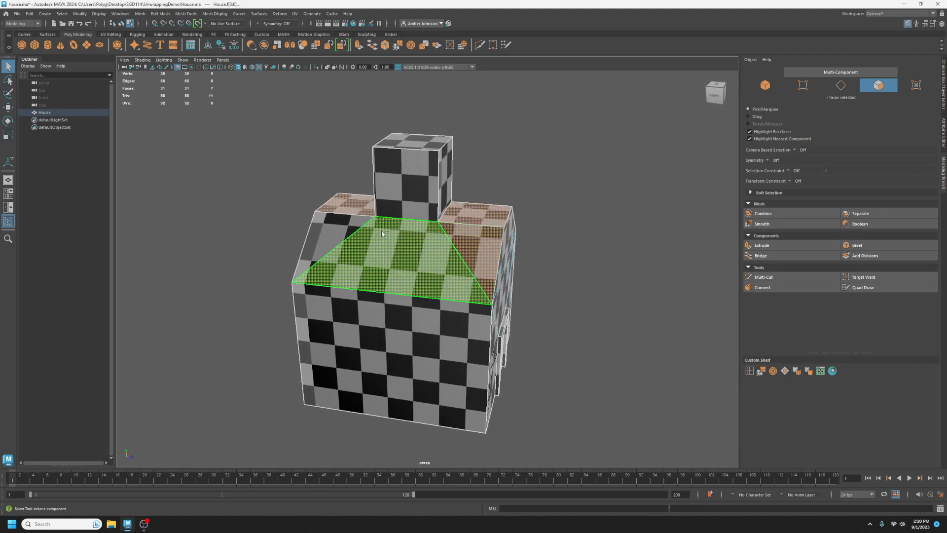
shift+click(353, 231)
alt+drag(530, 237, 441, 237)
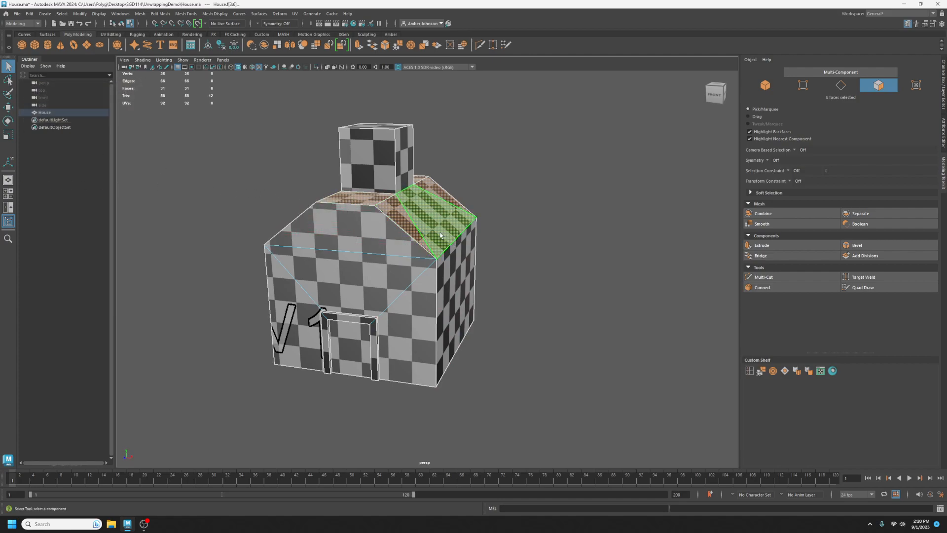
alt+middle_drag(482, 238, 531, 250)
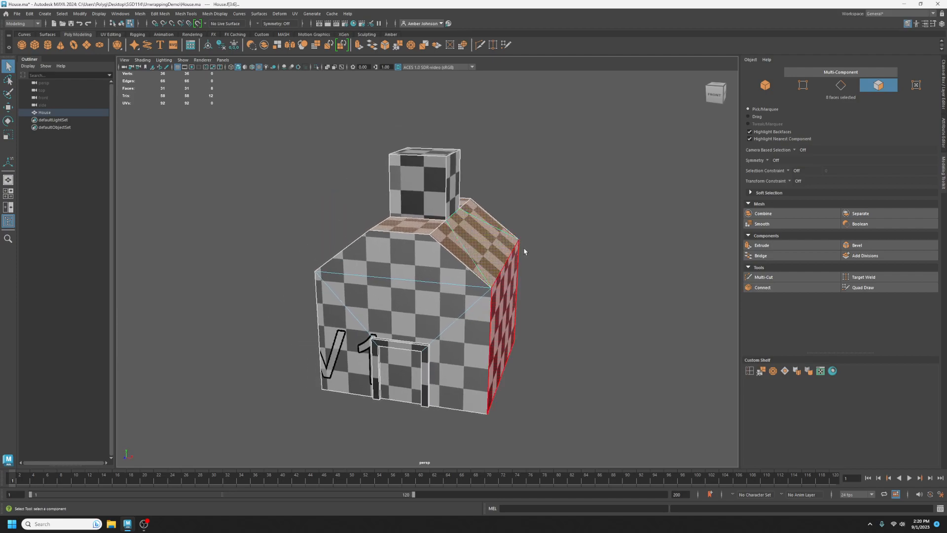
alt+drag(537, 251, 426, 211)
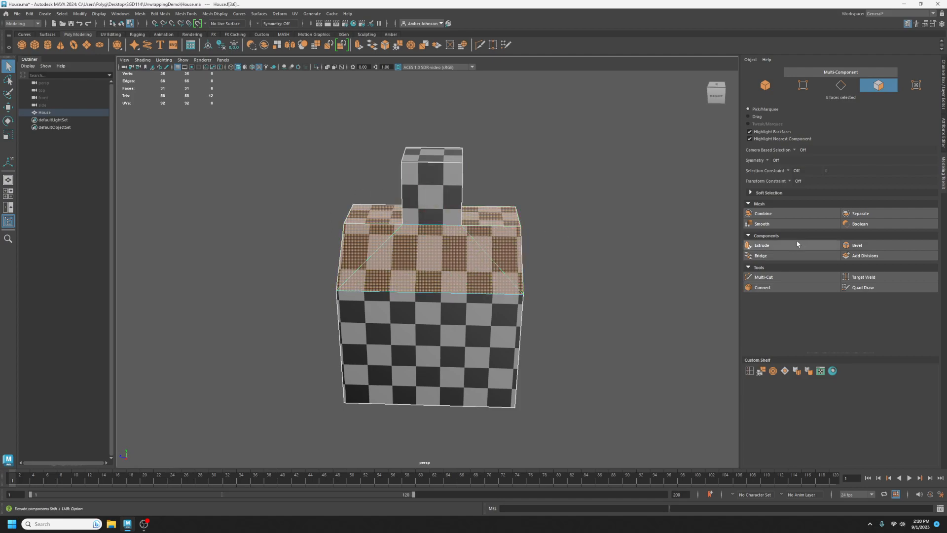
Step: Create separate UV shells from the eight selected roof faces and switch the selection to UV shells
drag(946, 66, 344, 30)
alt+middle_drag(359, 304, 494, 294)
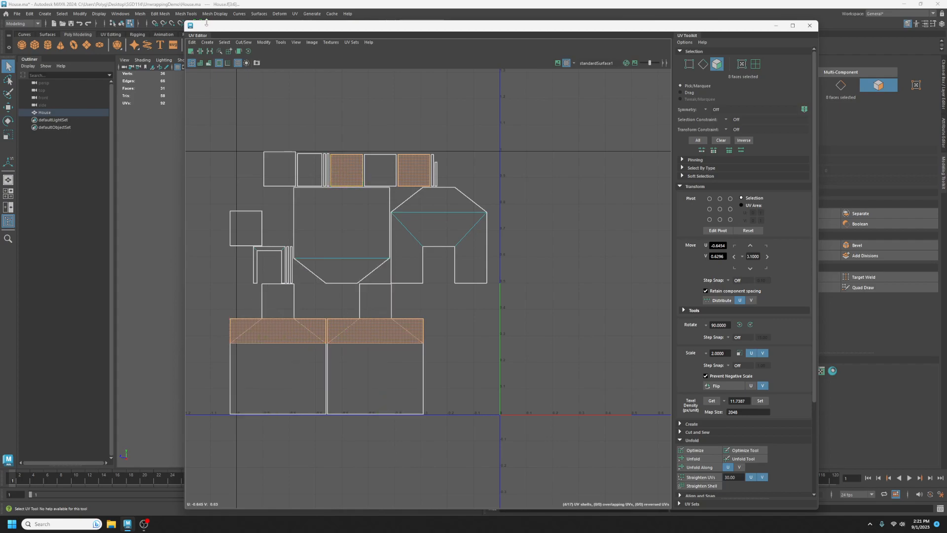
click(244, 42)
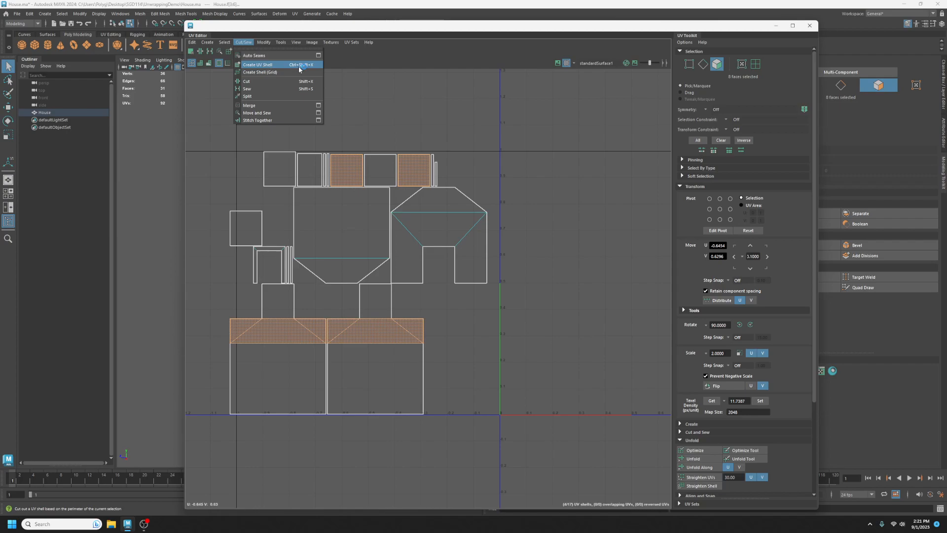
click(359, 25)
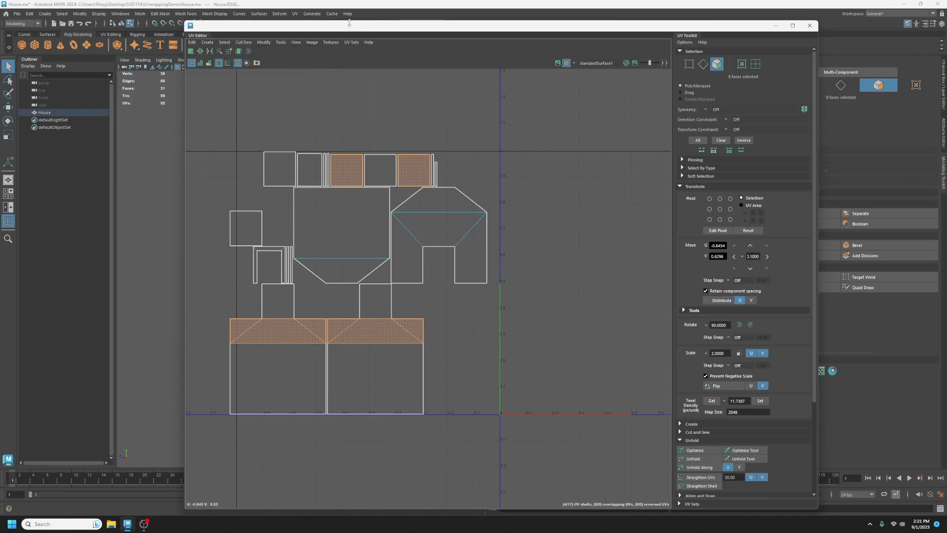
drag(345, 22, 320, 24)
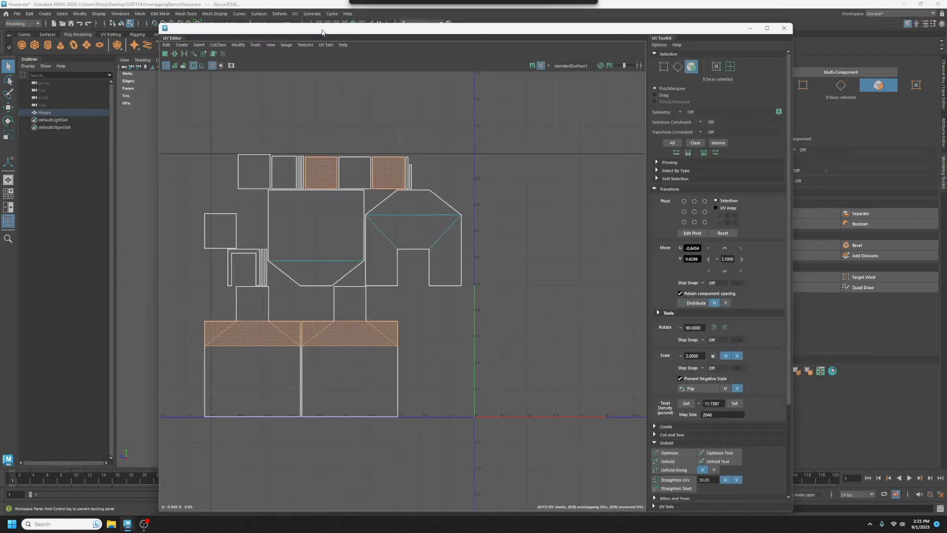
key(alt+F12)
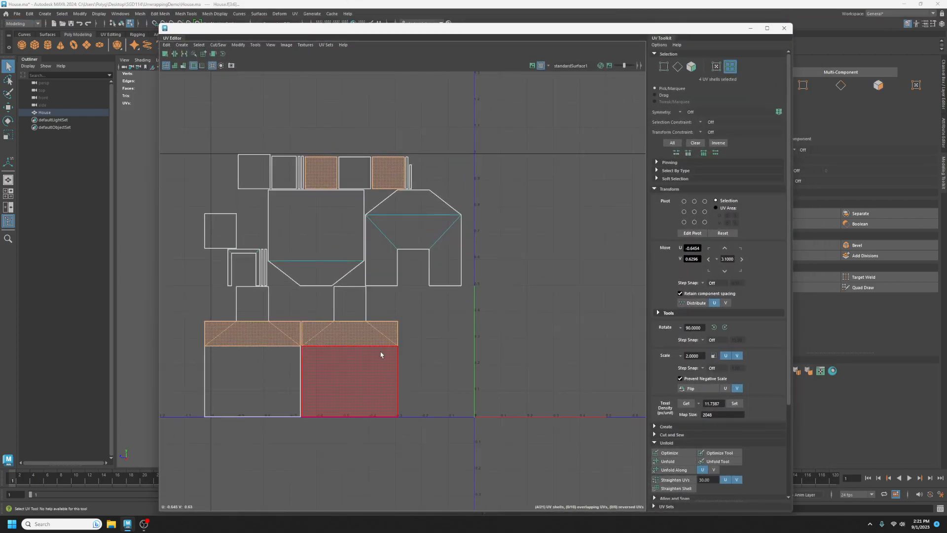
Step: Move the four roof shells horizontally into the 0 to 1 UV space and deselect them
key(w)
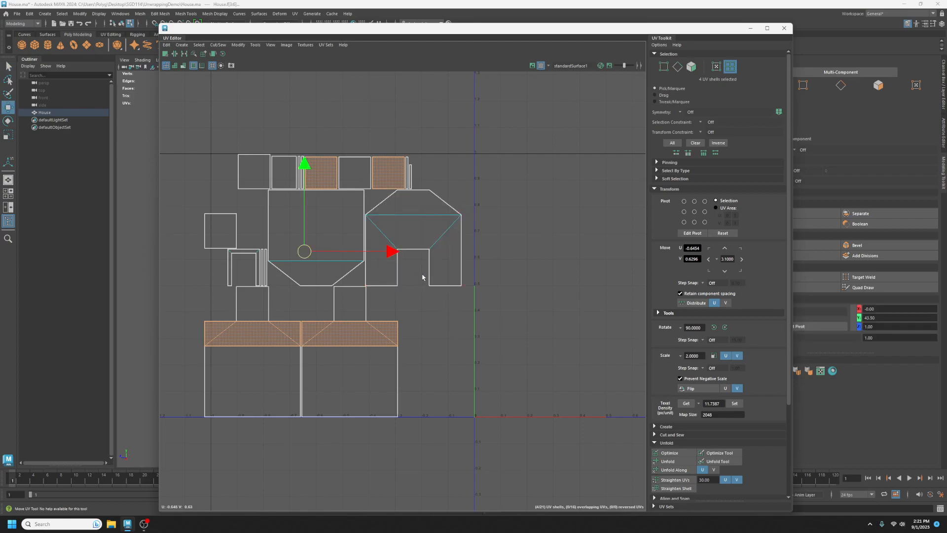
scroll(422, 277, down, 2)
drag(412, 258, 652, 266)
alt+middle_drag(564, 378, 480, 380)
click(417, 268)
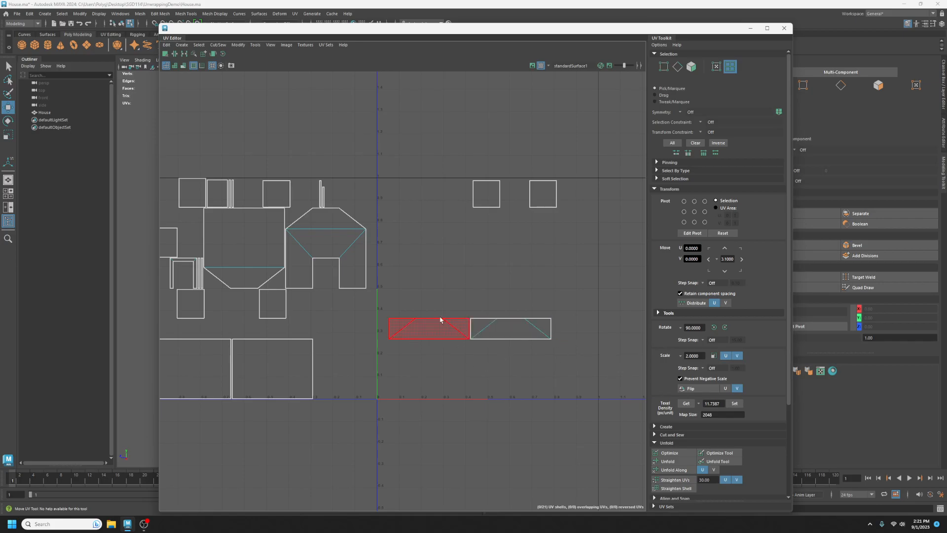
Step: Place the two square flat-roof shells side by side above the sloped roof strips and deselect them
scroll(499, 321, up, 2)
click(488, 171)
drag(490, 152, 380, 302)
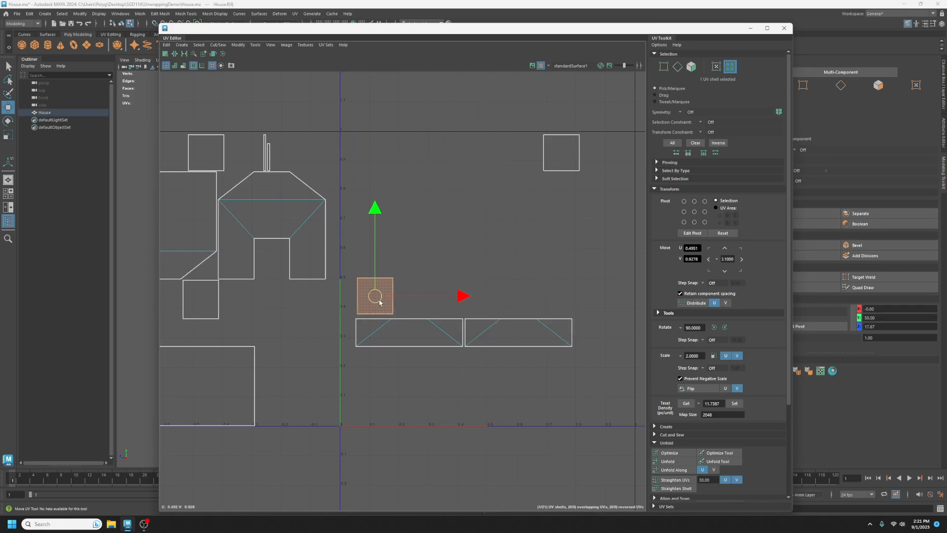
click(571, 160)
drag(570, 159, 431, 231)
click(380, 296)
drag(379, 296, 475, 230)
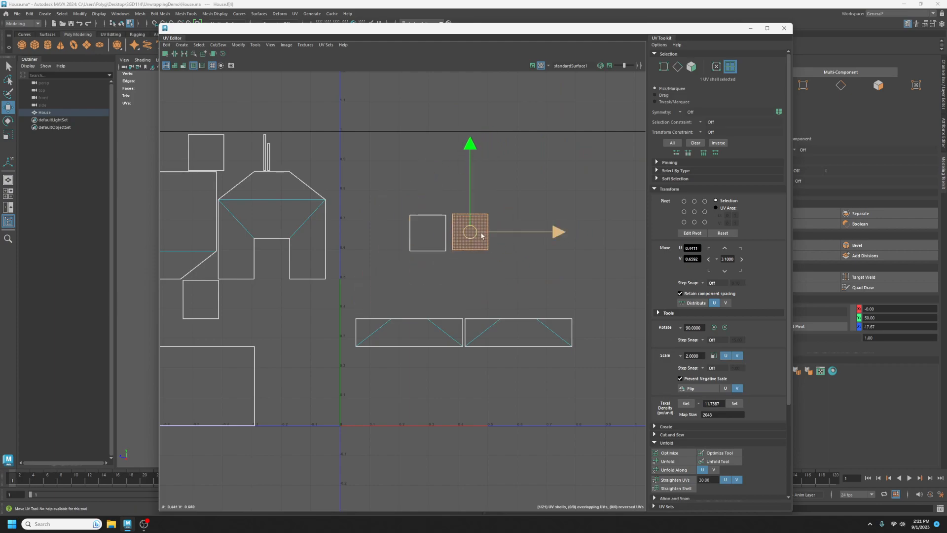
click(558, 285)
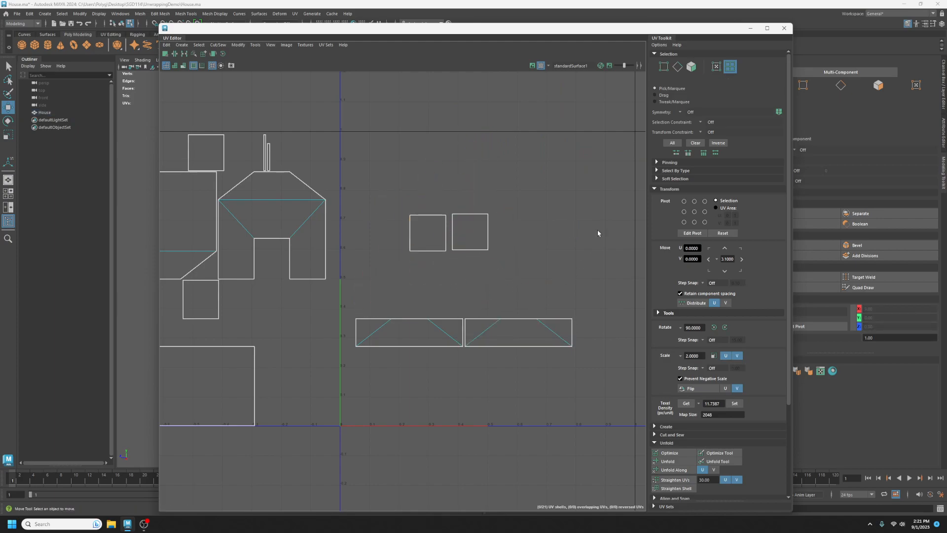
Step: Move and Sew the two flat-roof squares onto the outer segments of the first sloped roof strip's upper edge
click(678, 67)
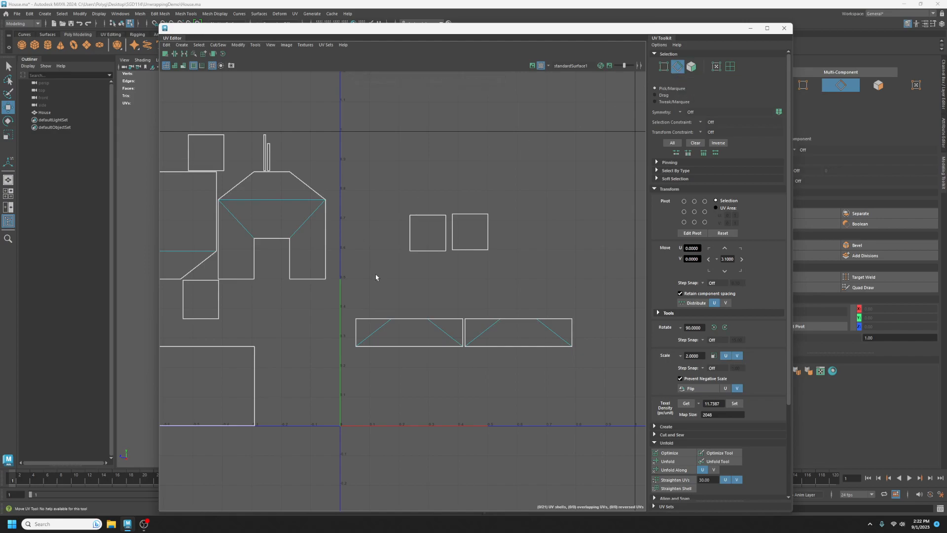
click(370, 319)
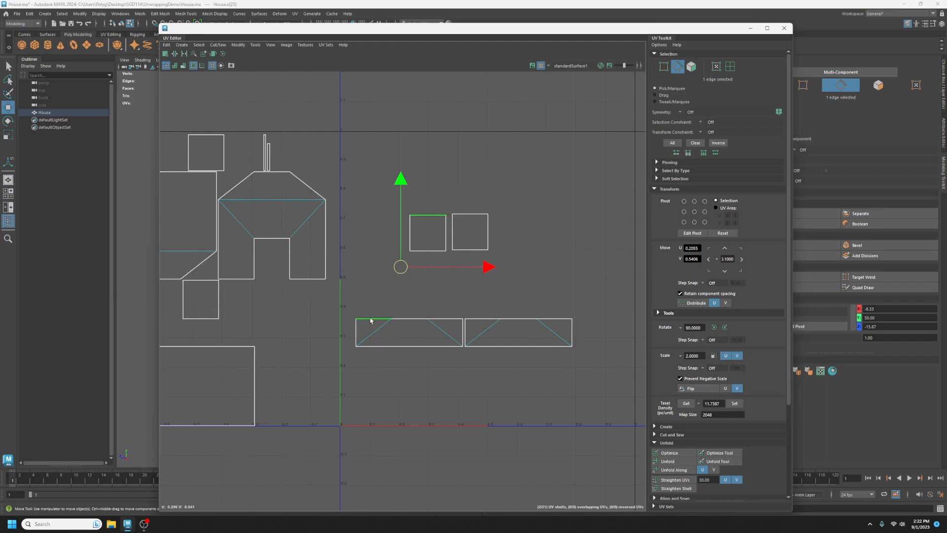
right_click(371, 320)
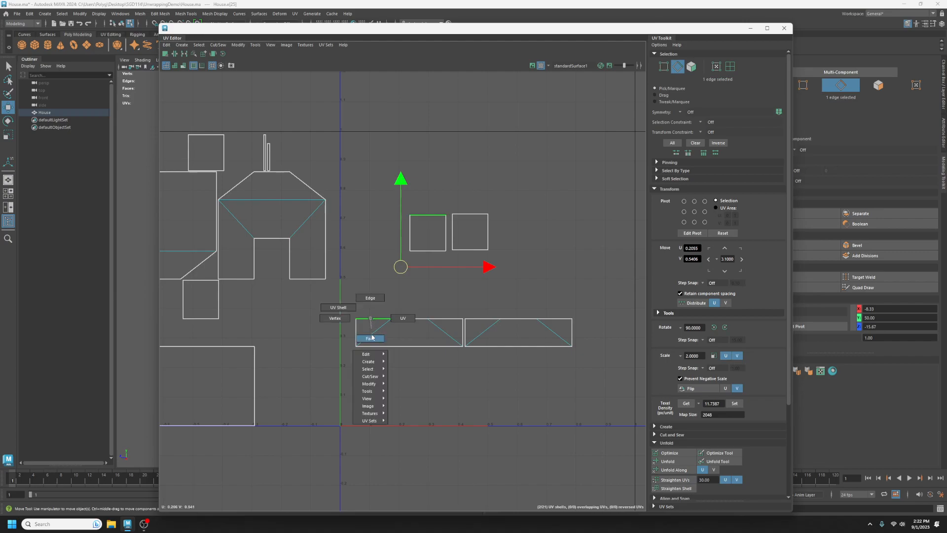
mouse_move(373, 377)
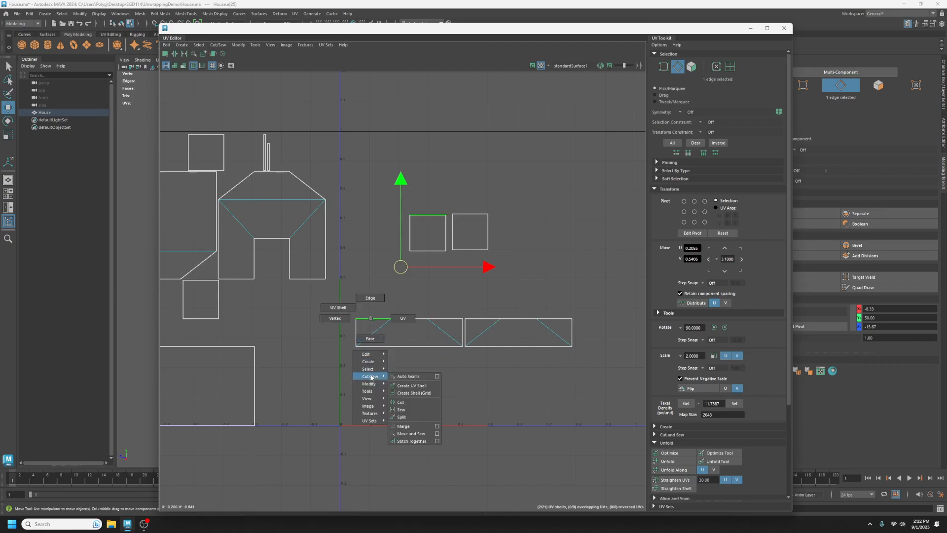
click(427, 436)
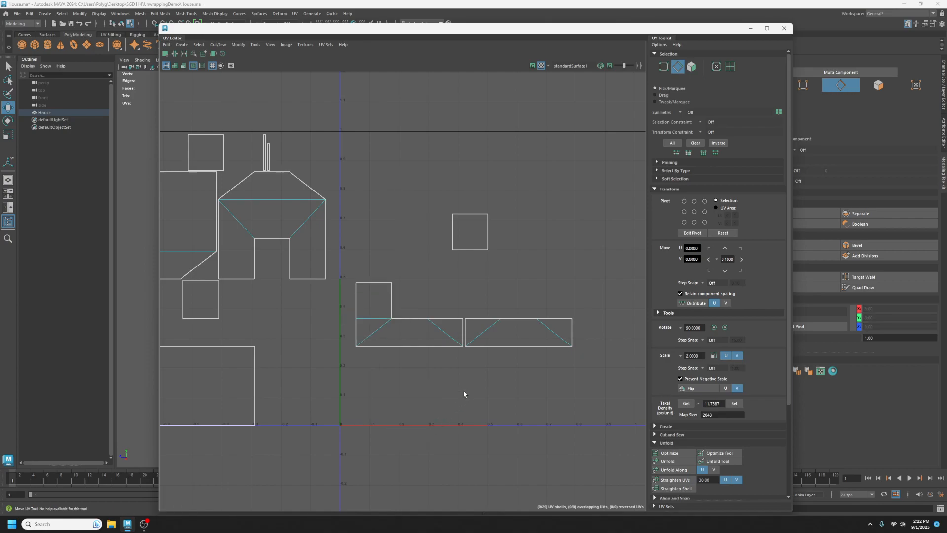
click(448, 319)
right_click(447, 321)
mouse_move(447, 377)
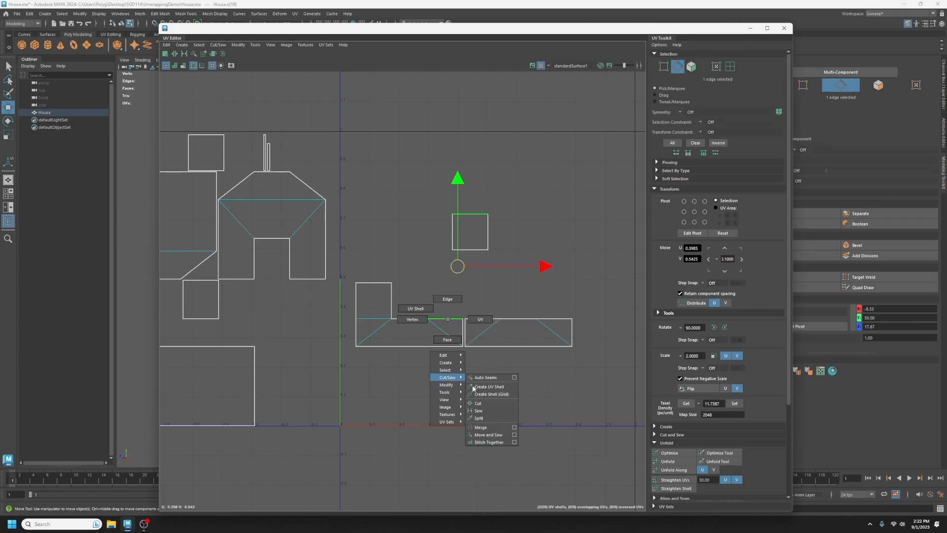
click(493, 434)
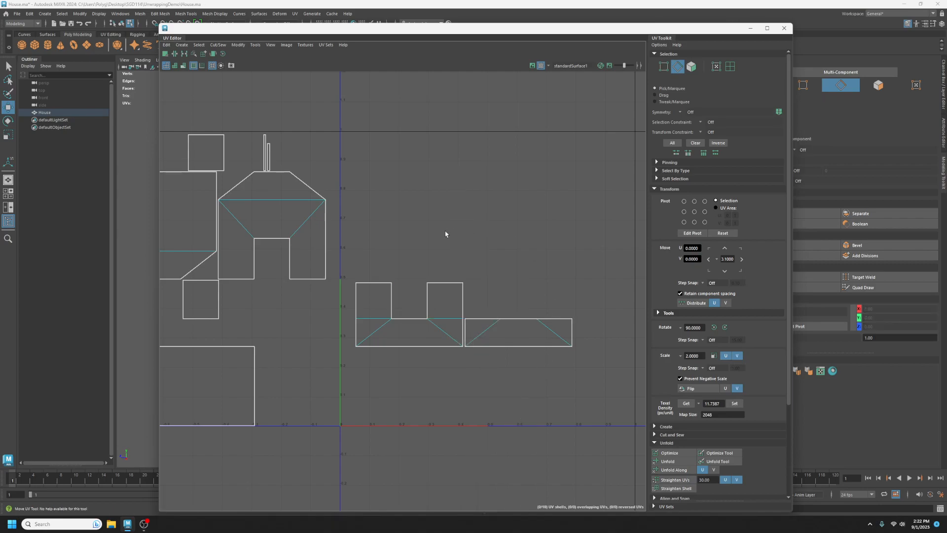
Step: Move and Sew the second sloped roof strip onto the first square's upper edge, and sew the remaining seam above the second square
click(372, 283)
right_click(371, 281)
mouse_move(369, 340)
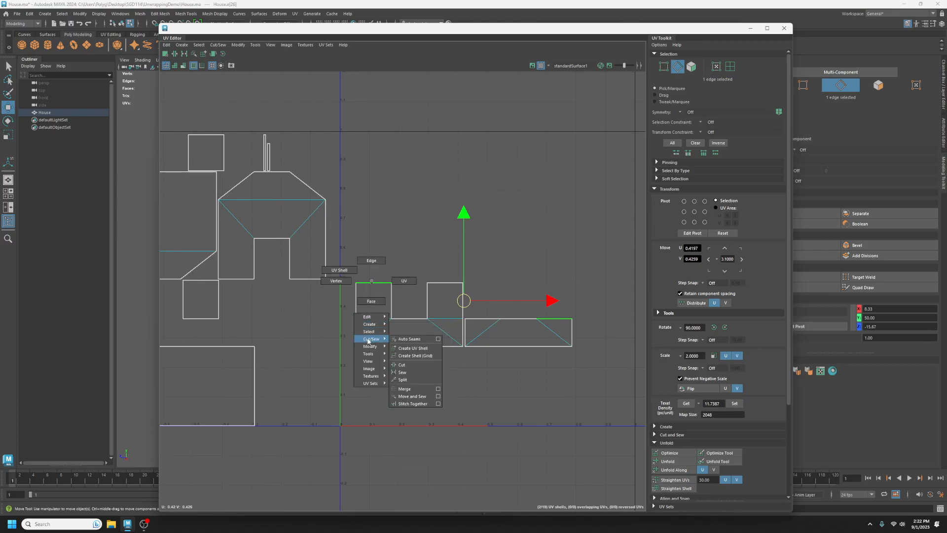
click(413, 395)
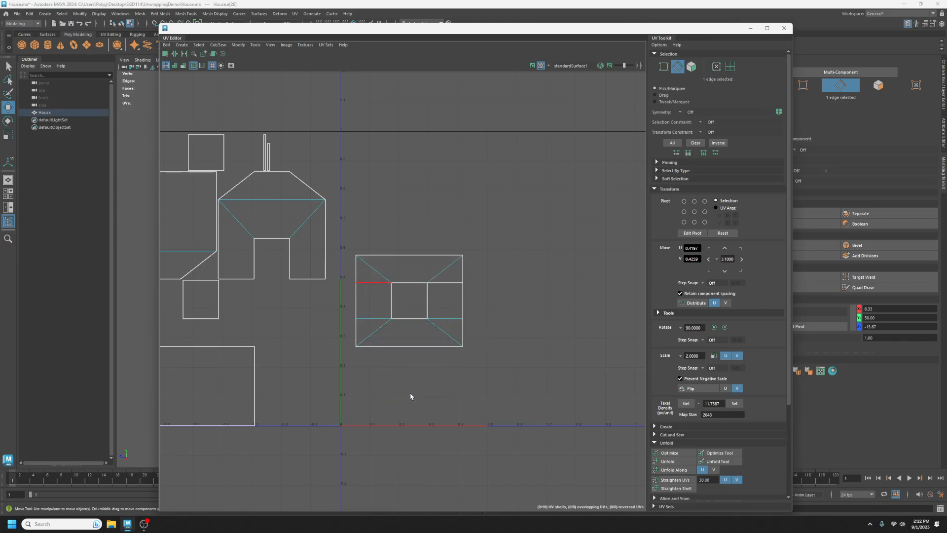
click(443, 284)
right_click(444, 283)
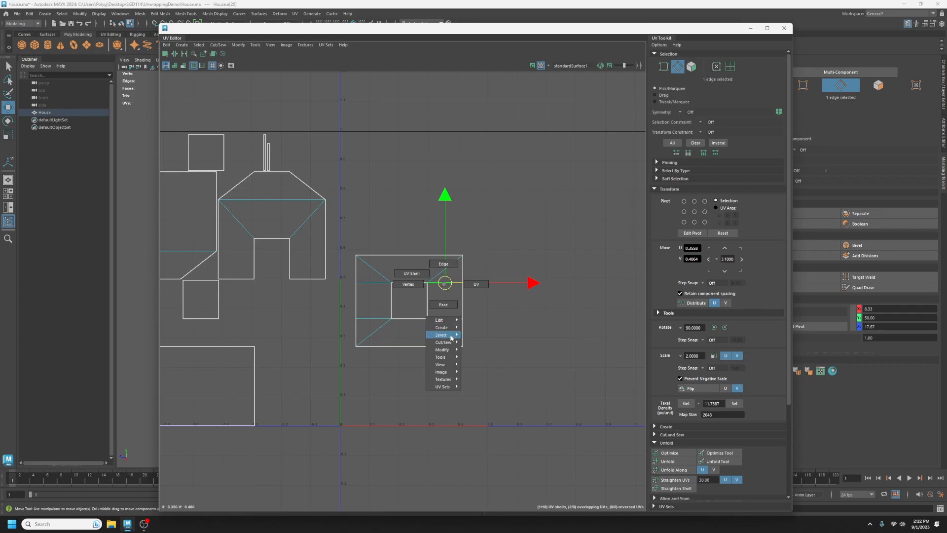
mouse_move(448, 346)
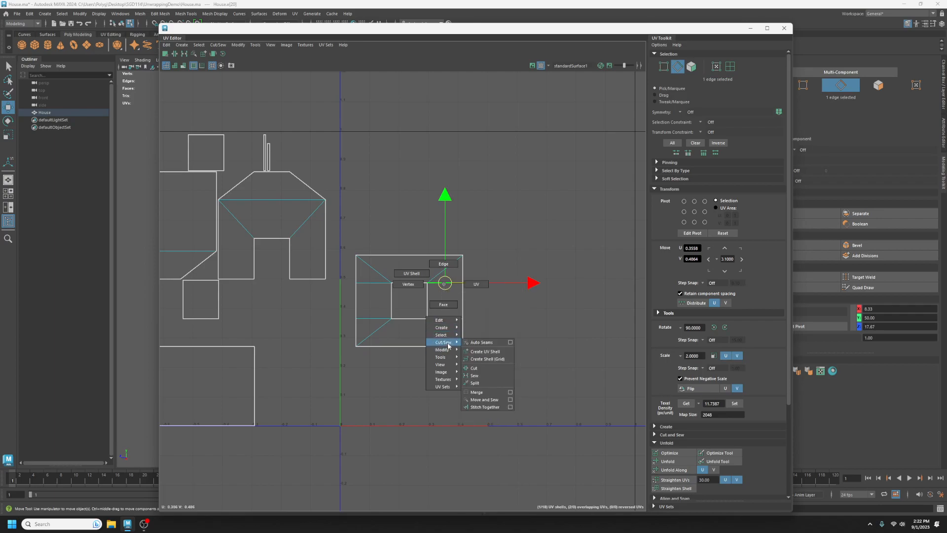
click(484, 377)
Step: Select the assembled roof shell, move it above the 0 to 1 UV space and deselect it
click(730, 66)
click(443, 285)
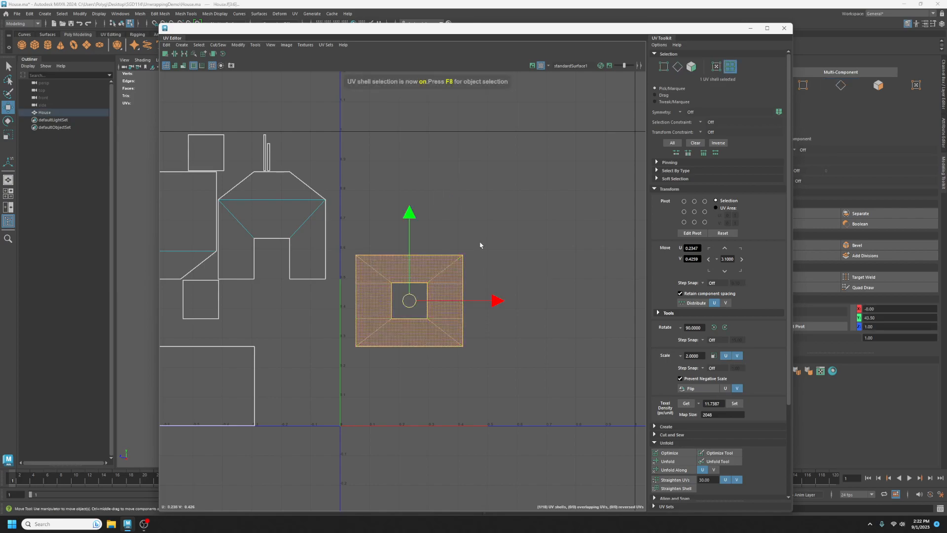
drag(437, 29, 910, 98)
alt+drag(482, 274, 444, 267)
drag(869, 353, 877, 146)
drag(840, 102, 513, 57)
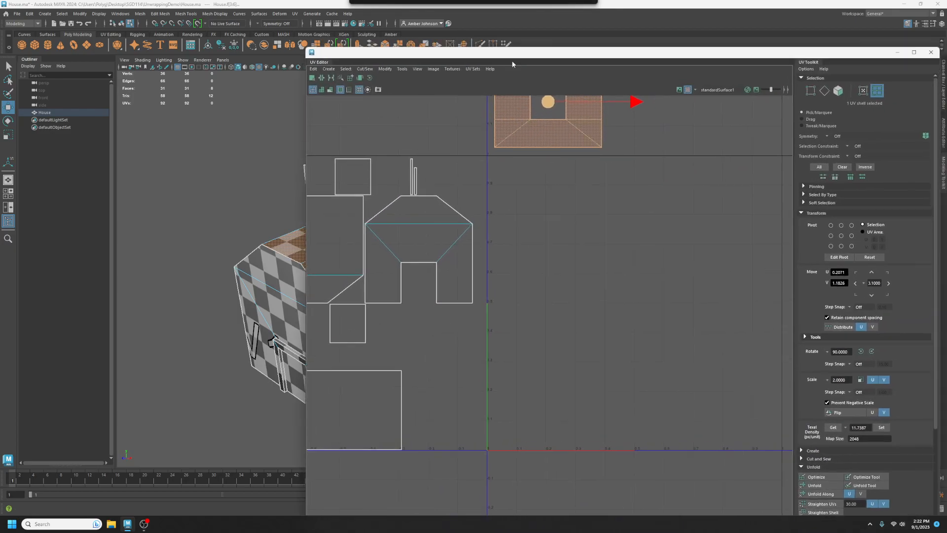
scroll(613, 250, down, 2)
drag(548, 153, 551, 150)
click(567, 221)
Step: Select the chimney's five faces on the house model, covering its four sides and its top
drag(513, 57, 753, 127)
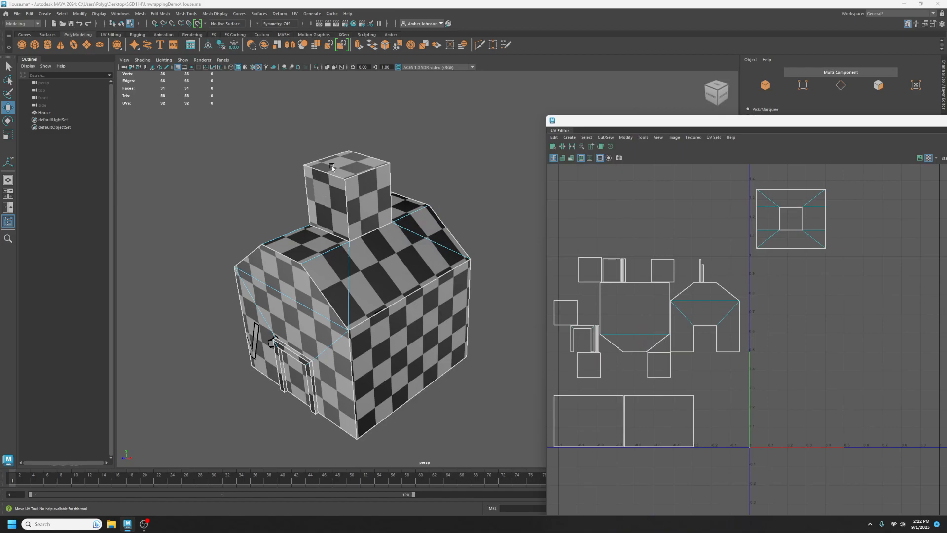
drag(767, 124, 786, 131)
click(368, 195)
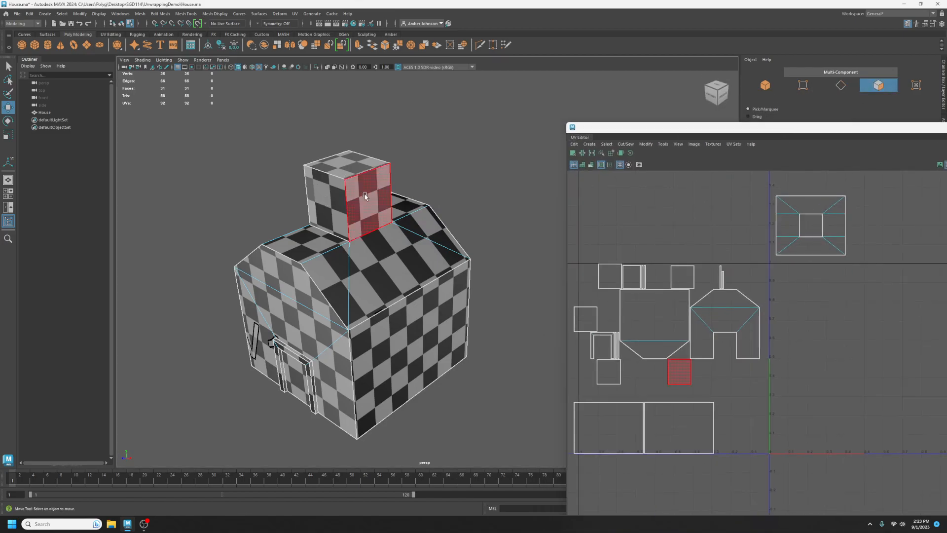
click(360, 196)
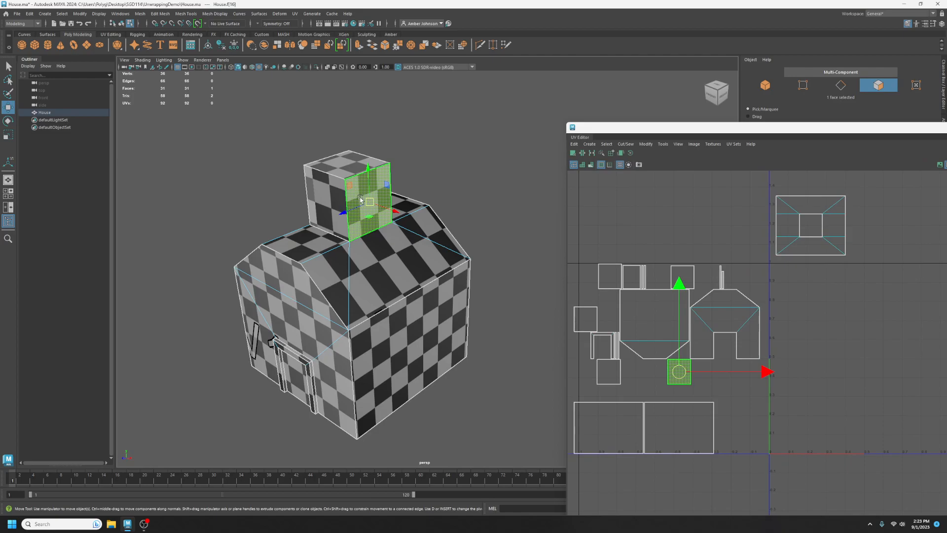
key(q)
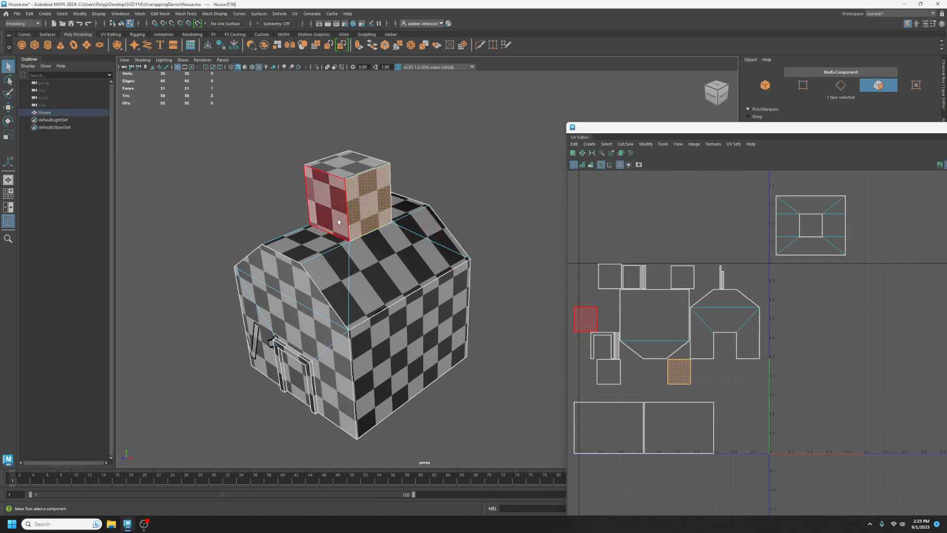
shift+click(334, 202)
shift+click(347, 163)
alt+drag(328, 273, 482, 179)
shift+click(479, 192)
shift+click(455, 179)
alt+drag(461, 254, 468, 296)
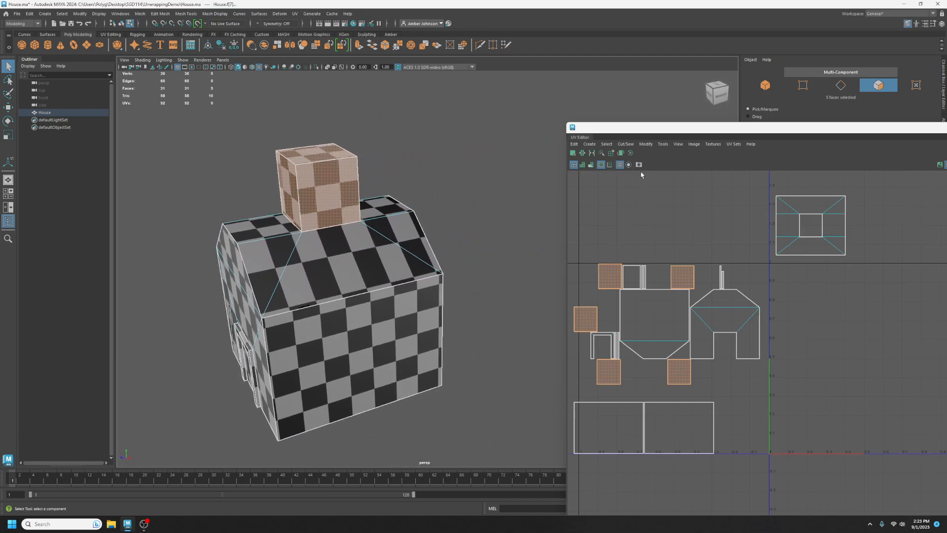
Step: Move the five chimney shells horizontally into the 0 to 1 UV space and deselect them
drag(649, 138, 396, 88)
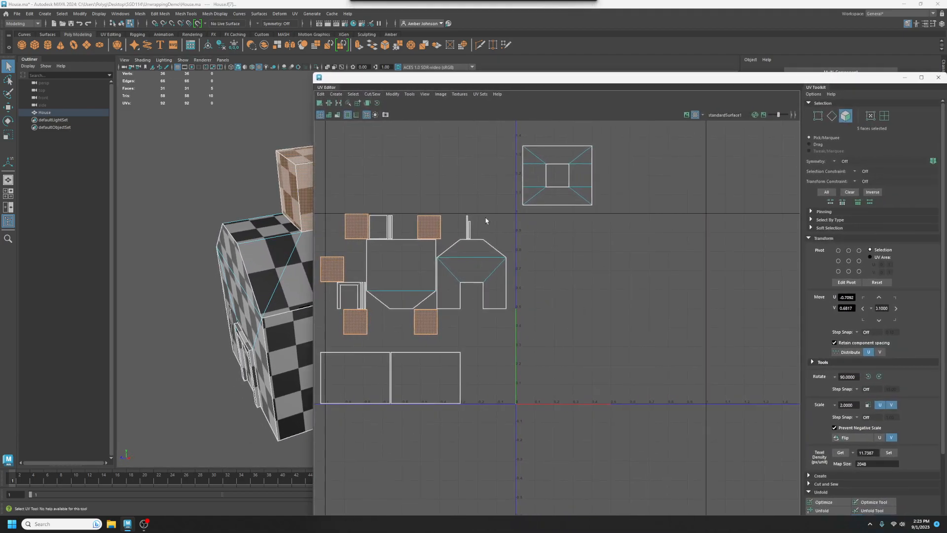
key(w)
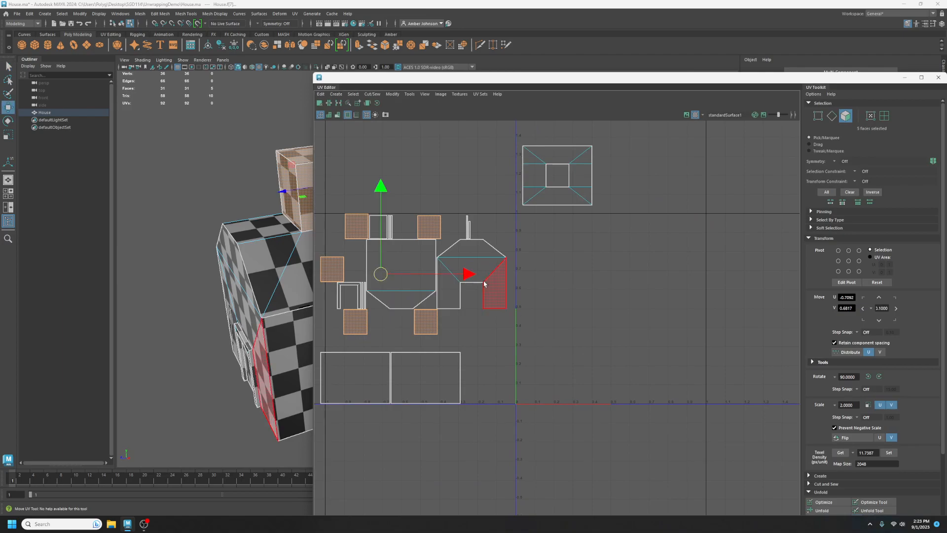
drag(465, 274, 684, 274)
drag(689, 310, 696, 310)
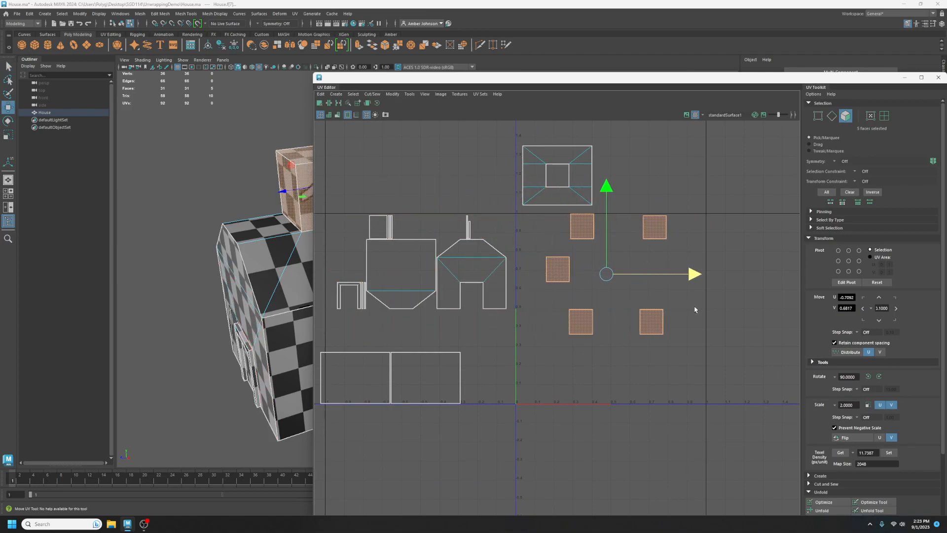
click(629, 380)
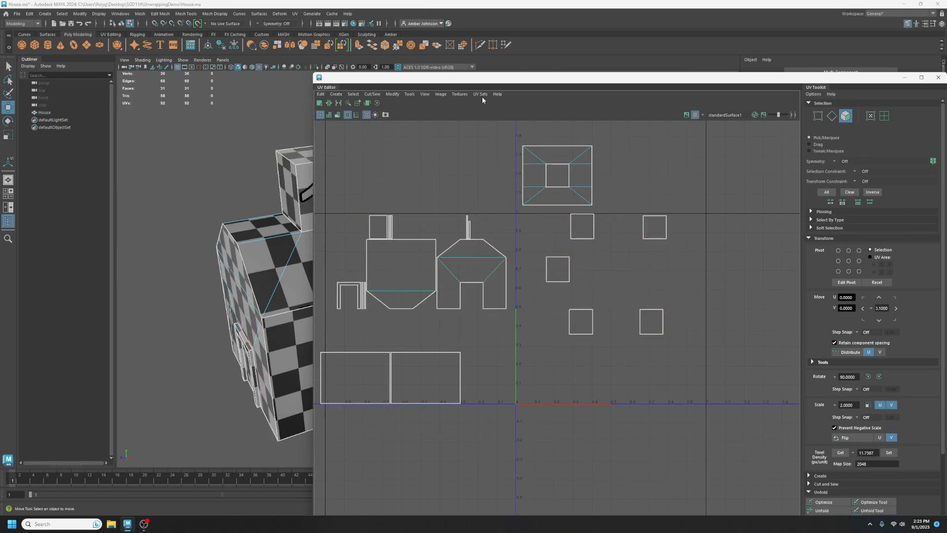
Step: Examine the chimney's sides on the model and match them with their square shells in the UV layout
drag(466, 84, 604, 110)
alt+drag(307, 261, 271, 234)
click(272, 233)
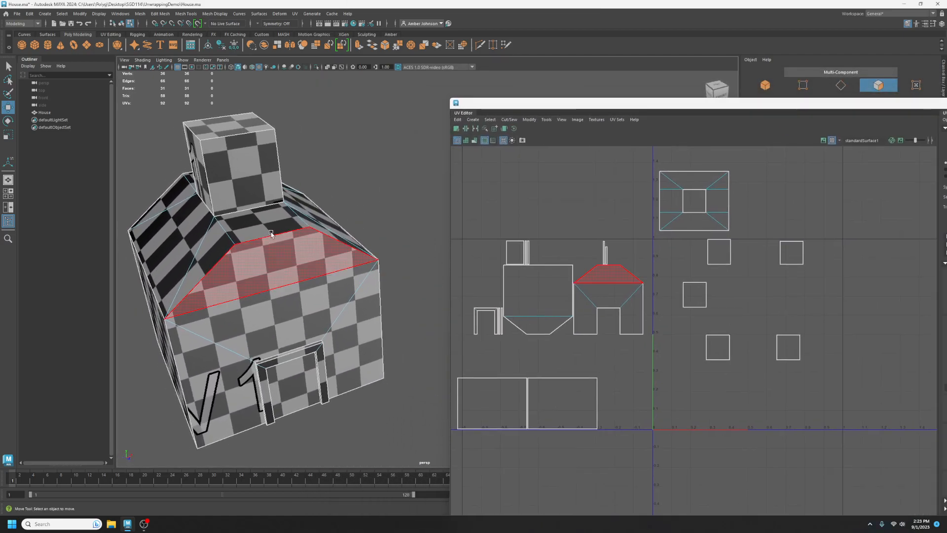
alt+middle_drag(272, 234, 296, 255)
scroll(295, 254, up, 2)
alt+drag(305, 261, 348, 261)
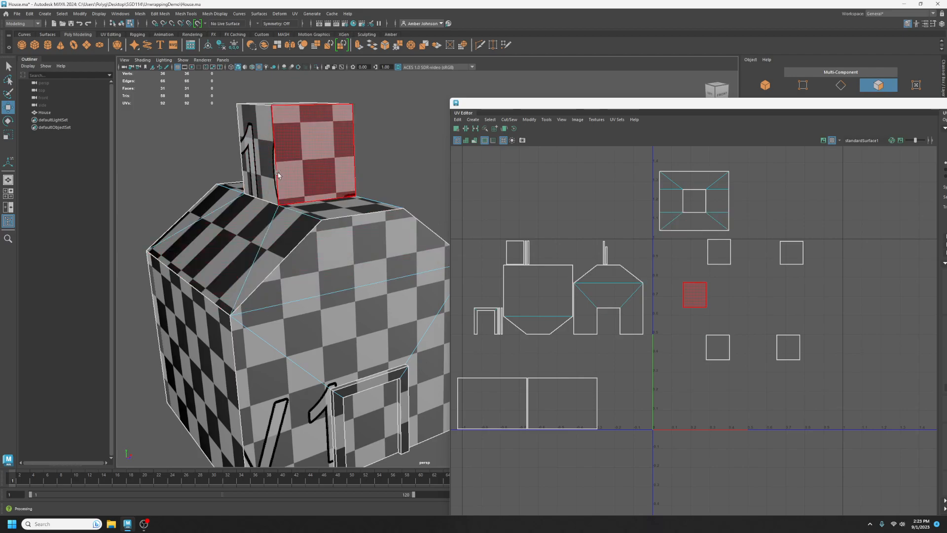
alt+drag(278, 173, 327, 190)
alt+middle_drag(377, 212, 257, 192)
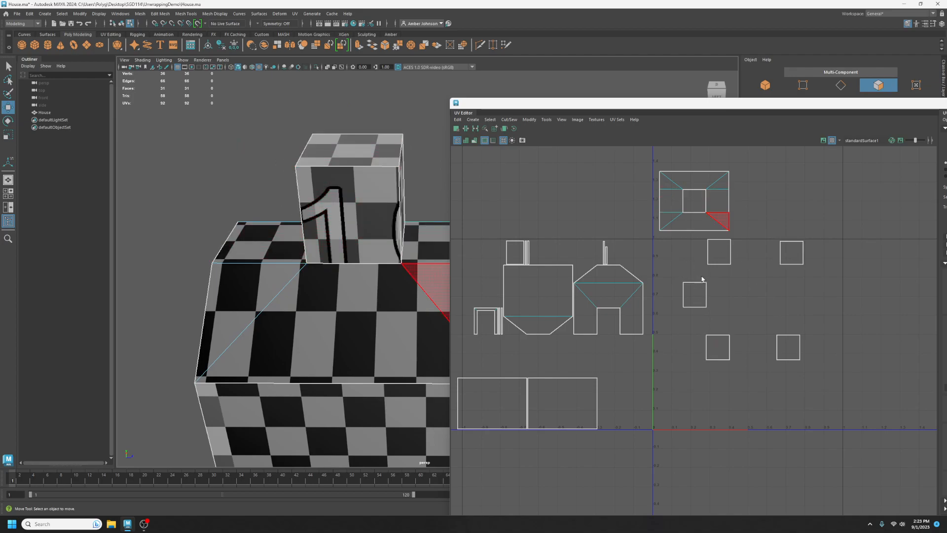
Step: Select the chimney side facing the door end and move its square shell horizontally to between the other four chimney shells
alt+drag(364, 241, 390, 227)
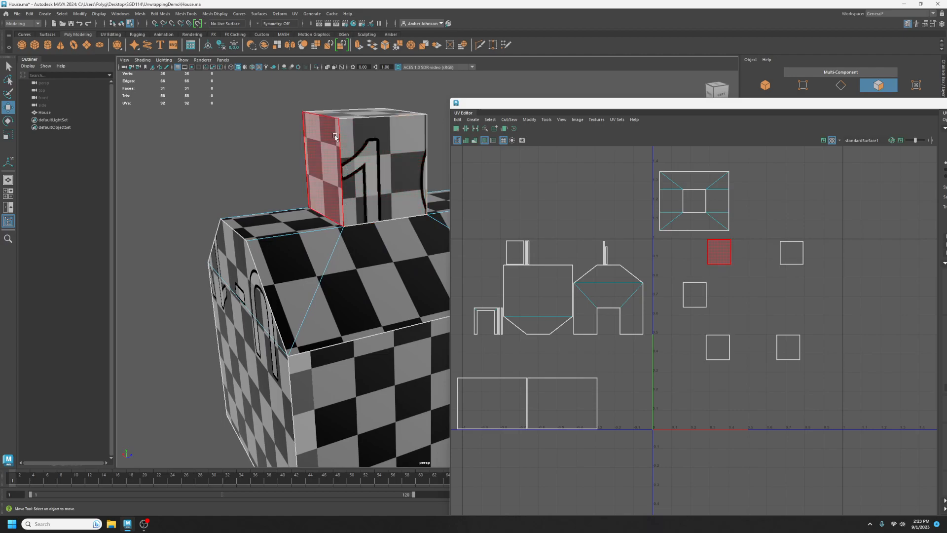
alt+drag(363, 249, 303, 271)
alt+middle_drag(303, 272, 336, 287)
alt+drag(323, 258, 320, 274)
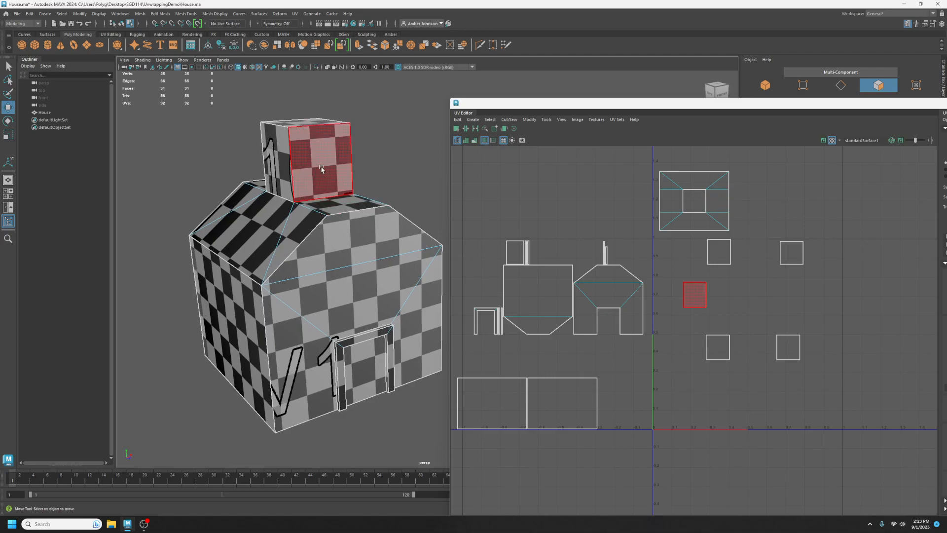
click(321, 168)
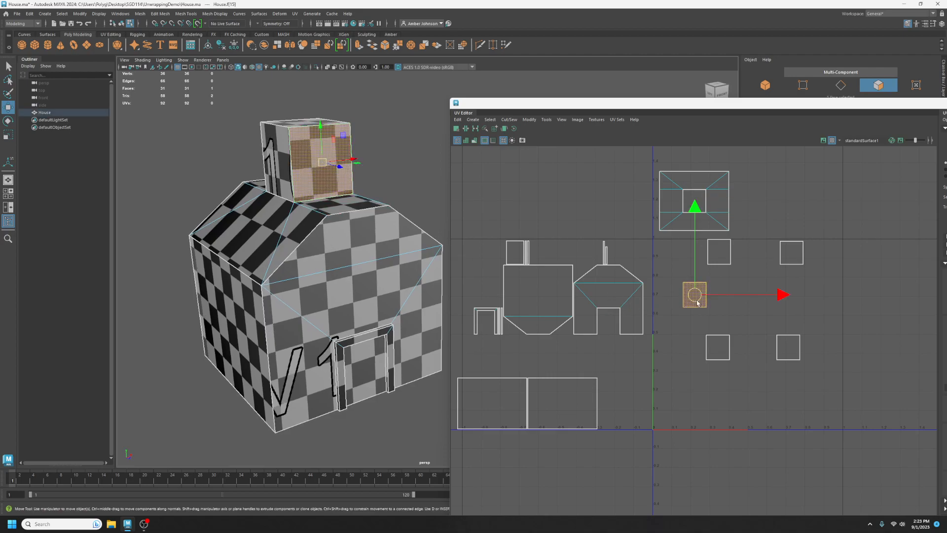
drag(695, 296, 746, 298)
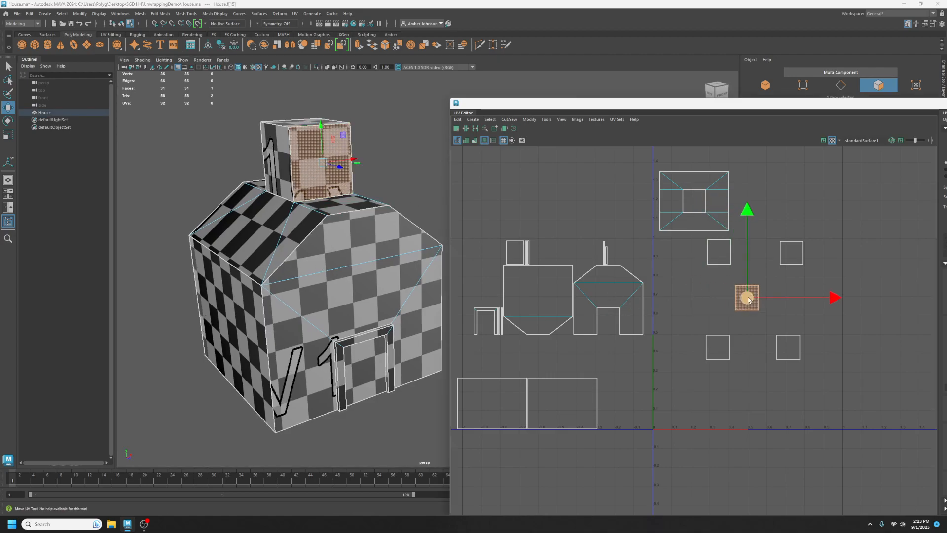
Step: Sew the middle square's right edge to its matching edge on the lower-right chimney shell, forming a two-face strip
key(F10)
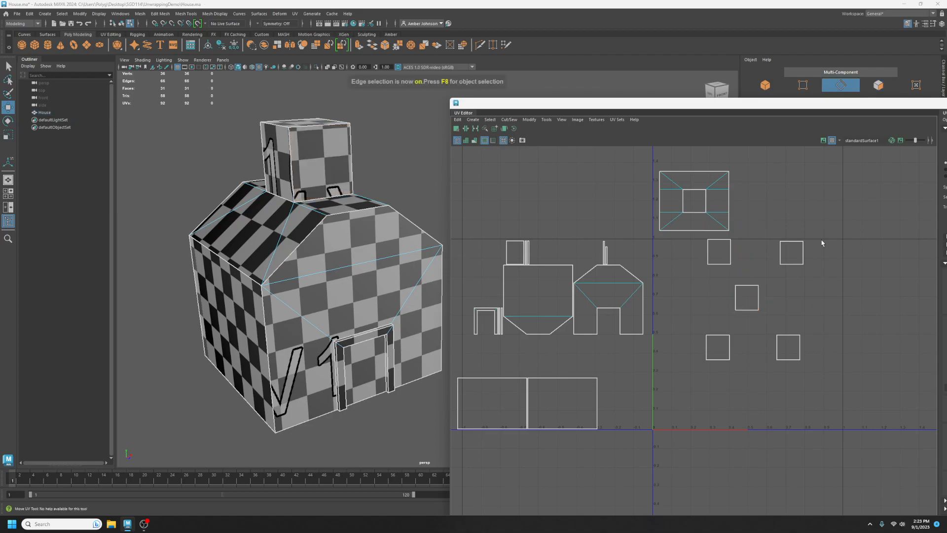
click(760, 300)
right_click(761, 298)
mouse_move(772, 333)
click(805, 413)
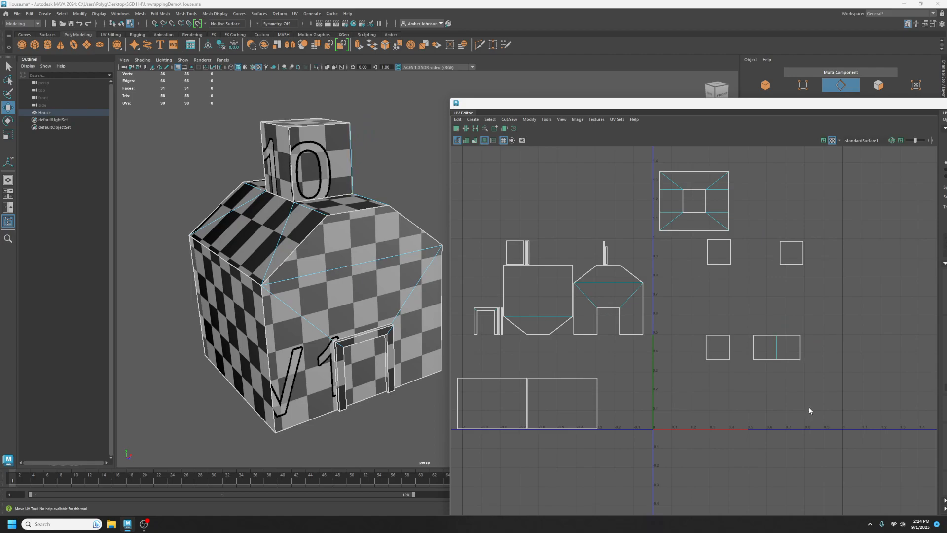
Step: Sew the left end edge of the two-face chimney strip to the lower-left square shell
key(alt+F12)
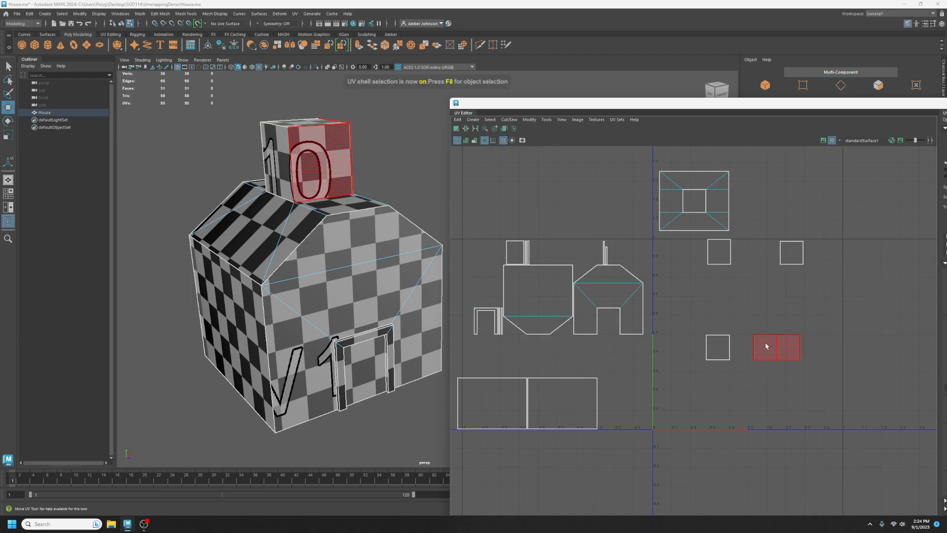
key(F11)
click(769, 354)
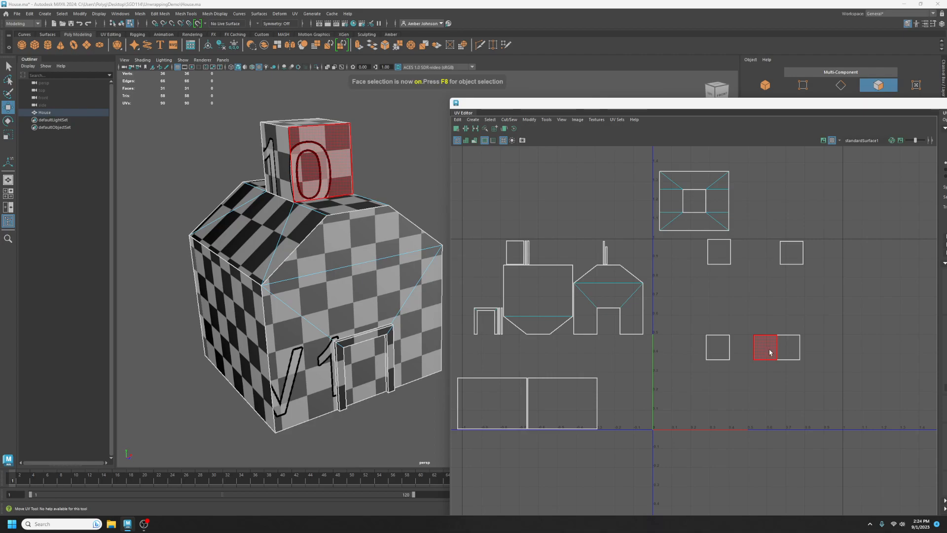
key(F10)
click(755, 349)
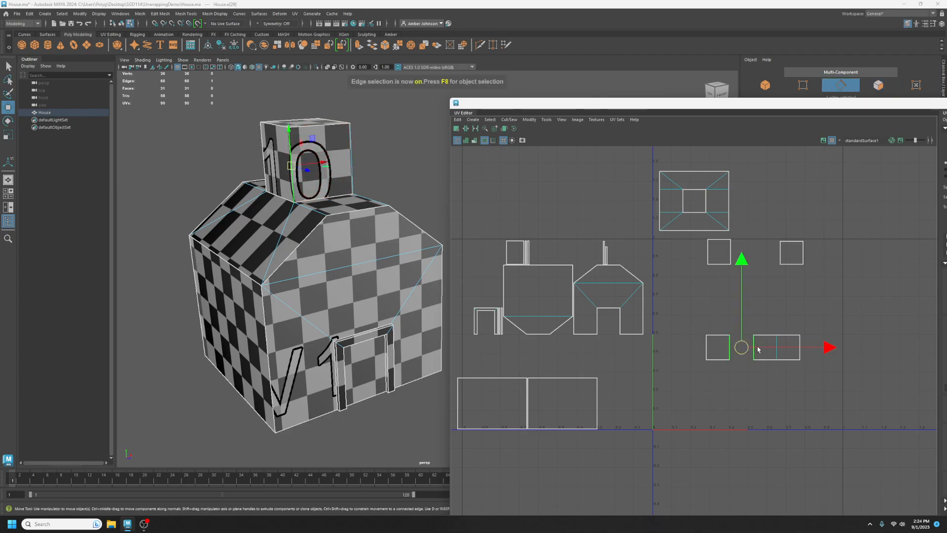
right_drag(754, 348, 799, 465)
Step: Sew the right end edge of the three-face chimney strip to the upper-left square shell
click(800, 346)
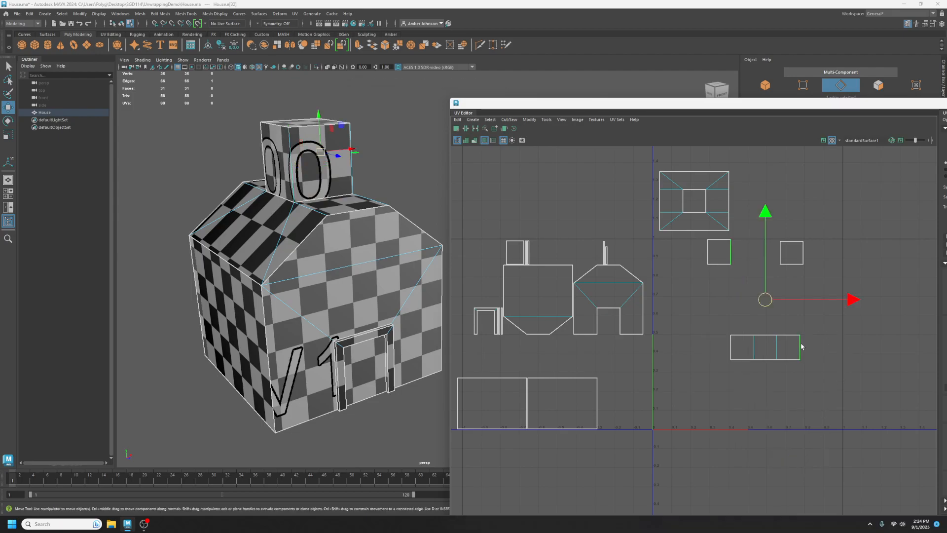
right_click(802, 346)
right_drag(807, 384, 855, 462)
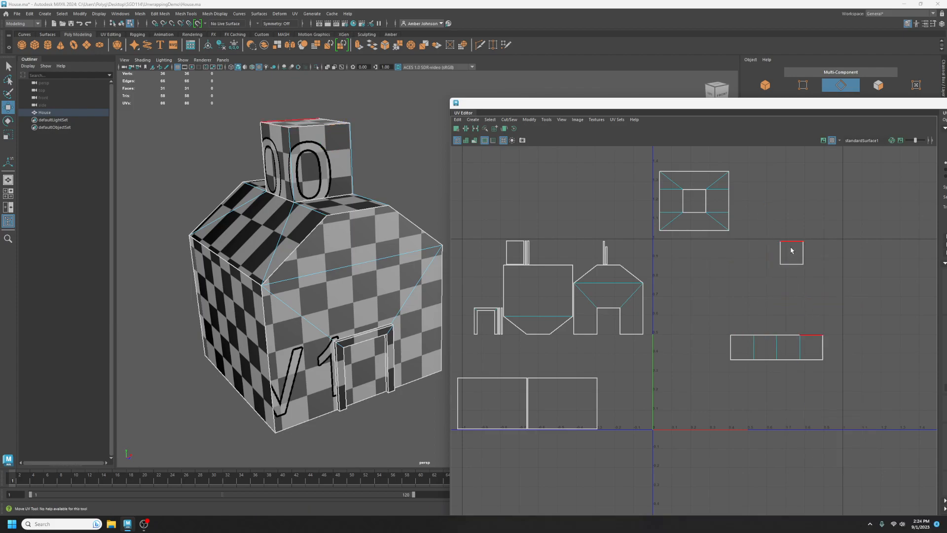
Step: Sew the chimney's top face onto the upper edge of the second face in the four-face strip
click(765, 335)
key(w)
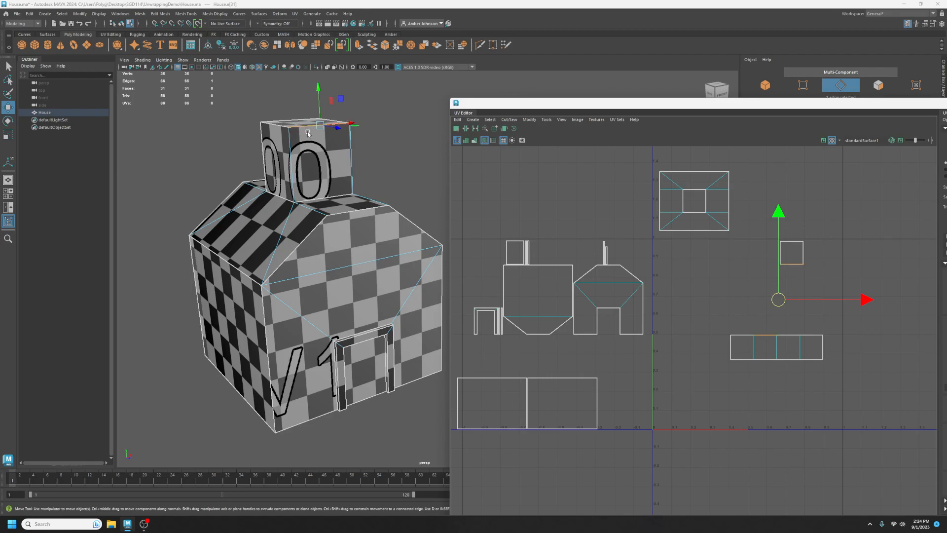
right_click(767, 338)
right_drag(784, 384, 803, 446)
Step: Select the assembled chimney shell in UV shell mode, move it above the 0 to 1 space beside the roof shell, and deselect it
click(946, 143)
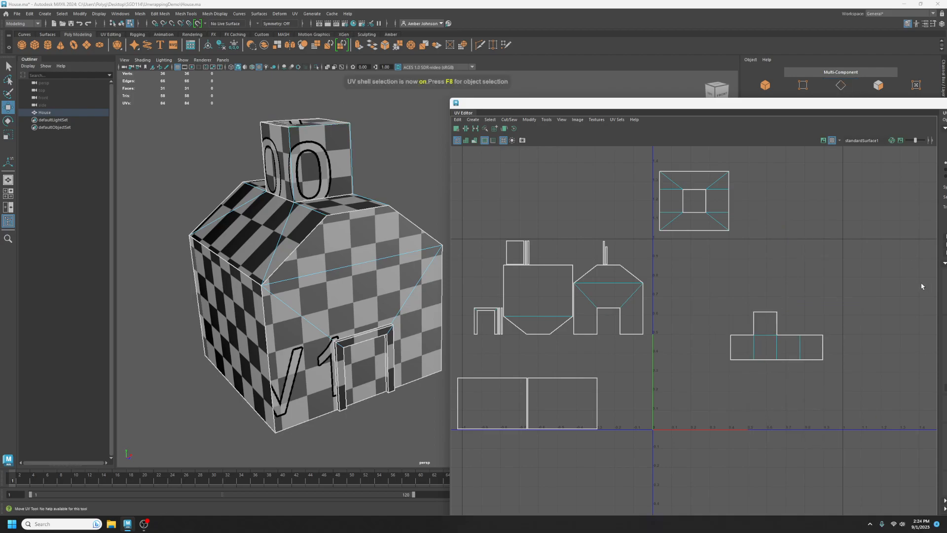
alt+drag(351, 219, 361, 229)
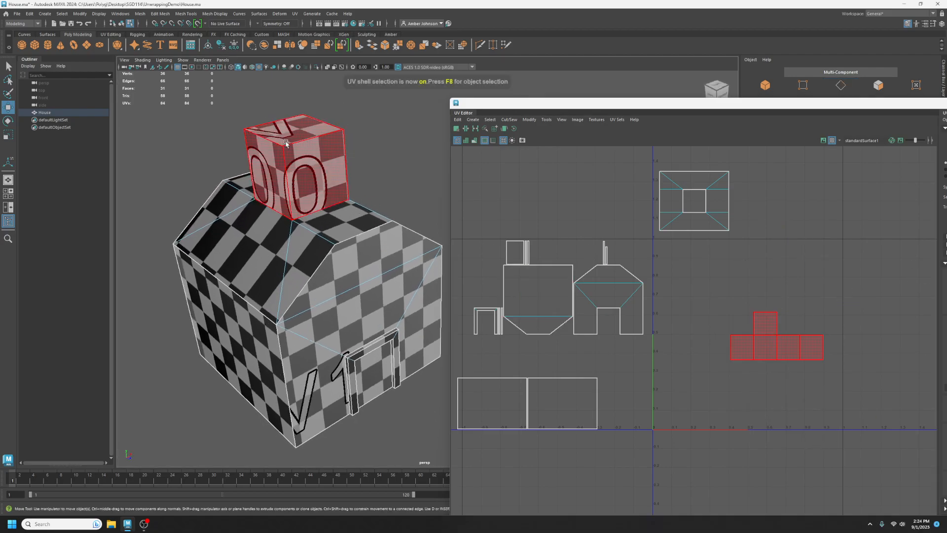
click(777, 335)
drag(776, 336, 781, 206)
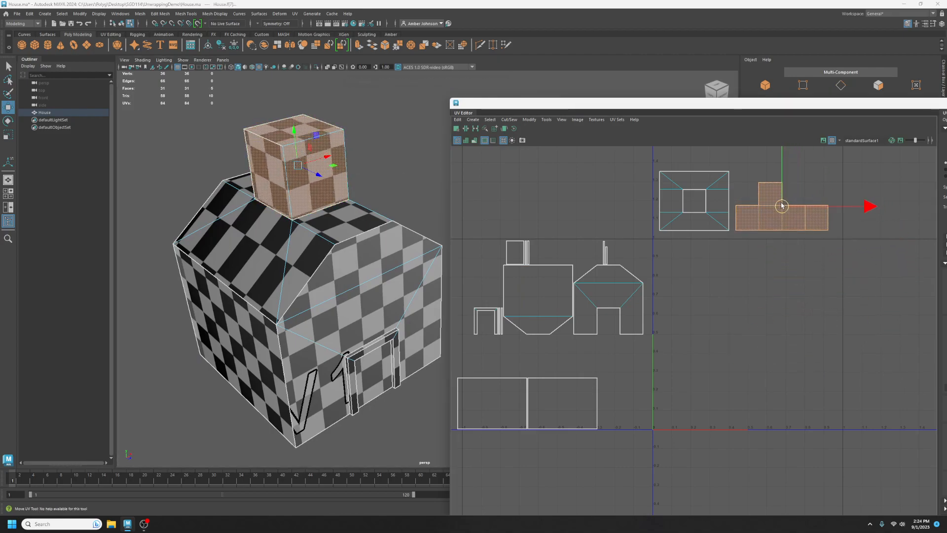
click(788, 304)
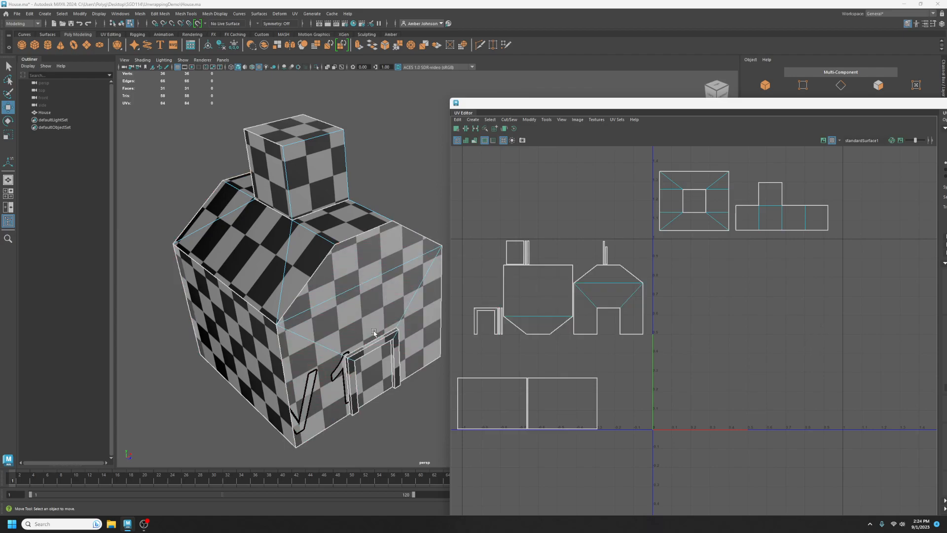
Step: Reposition the UV Editor to reach its UV Shell selection mode, activate that mode, and move the editor aside to uncover the house model
alt+drag(359, 391, 335, 259)
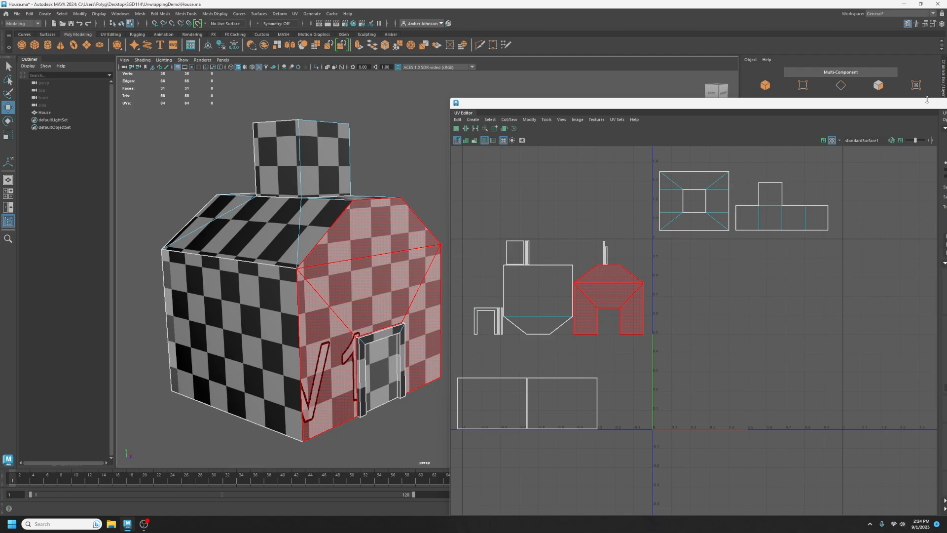
drag(886, 103, 723, 82)
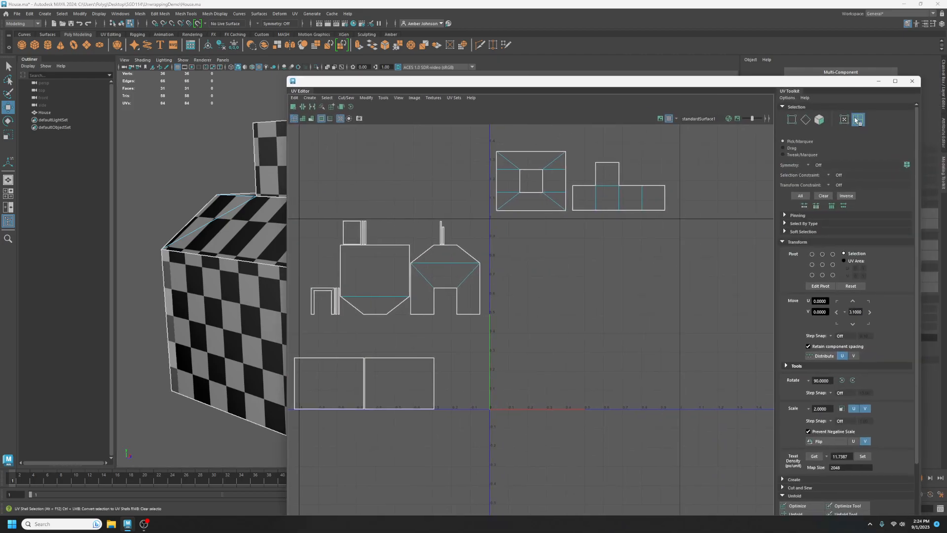
drag(622, 81, 942, 95)
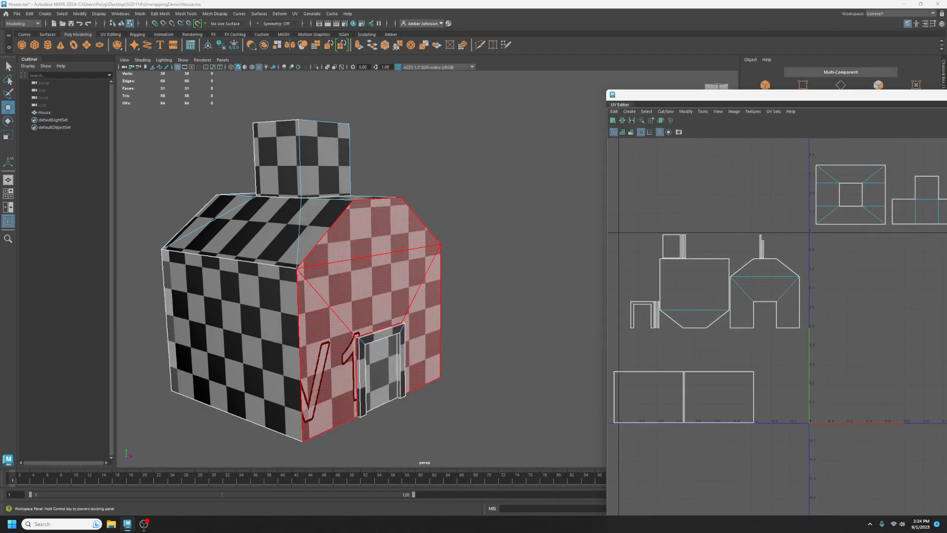
drag(723, 101, 463, 101)
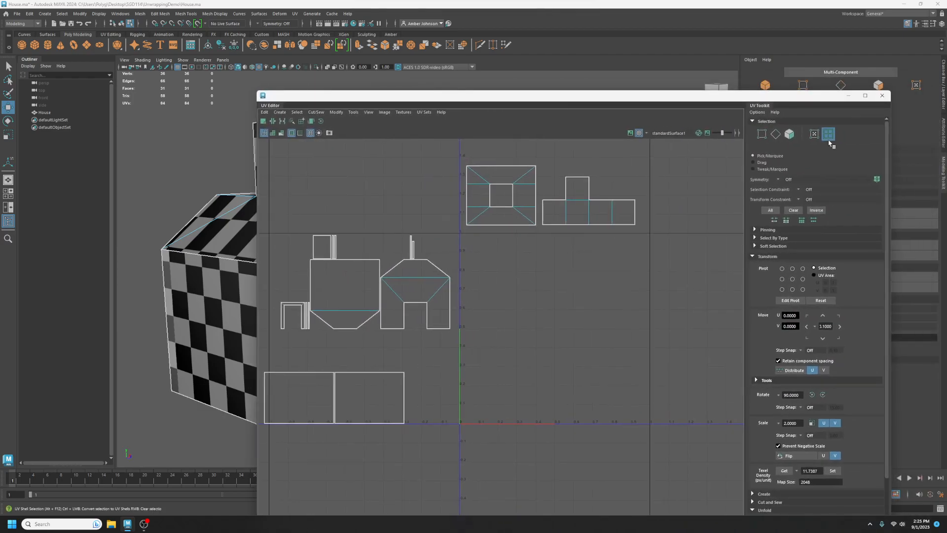
click(829, 135)
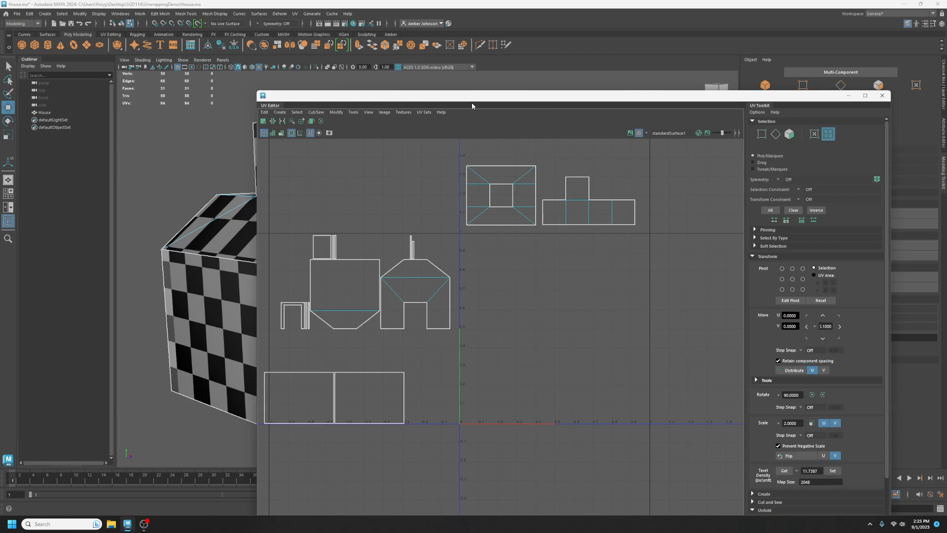
drag(354, 99, 846, 105)
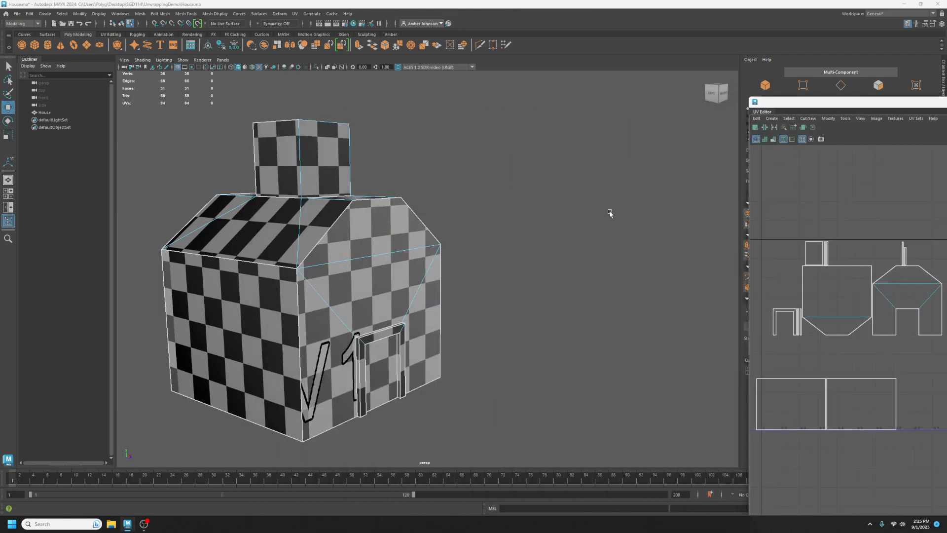
Step: Select the front wall's shell with the door opening on the model and move it into the 0 to 1 UV space
click(391, 279)
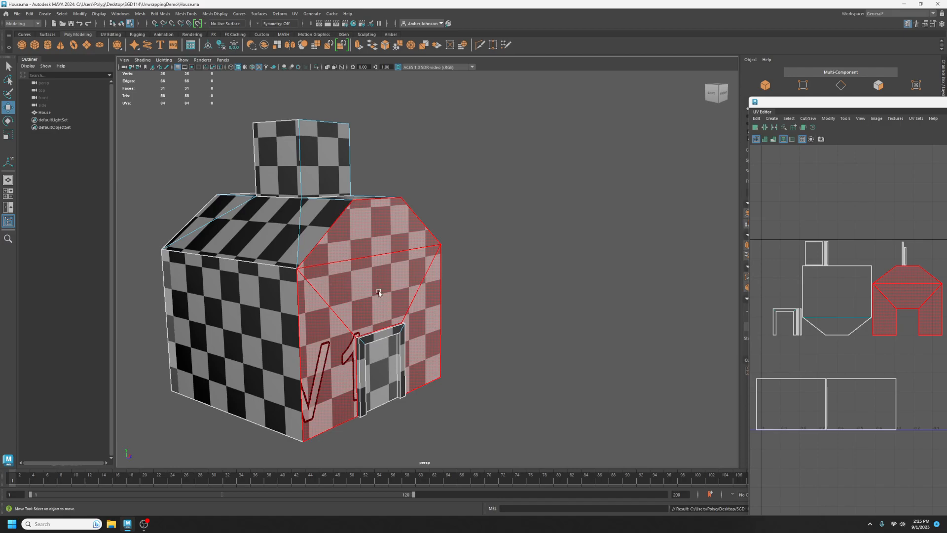
click(397, 268)
drag(851, 107, 522, 77)
drag(652, 296, 773, 311)
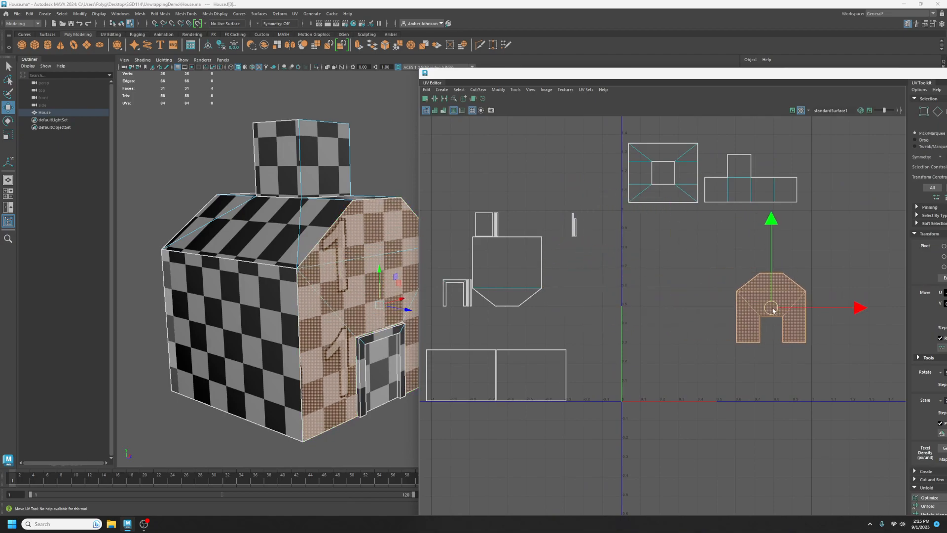
Step: Move the shells of the rectangular side wall left of the door and of the back gable wall into the 0 to 1 UV space
click(259, 327)
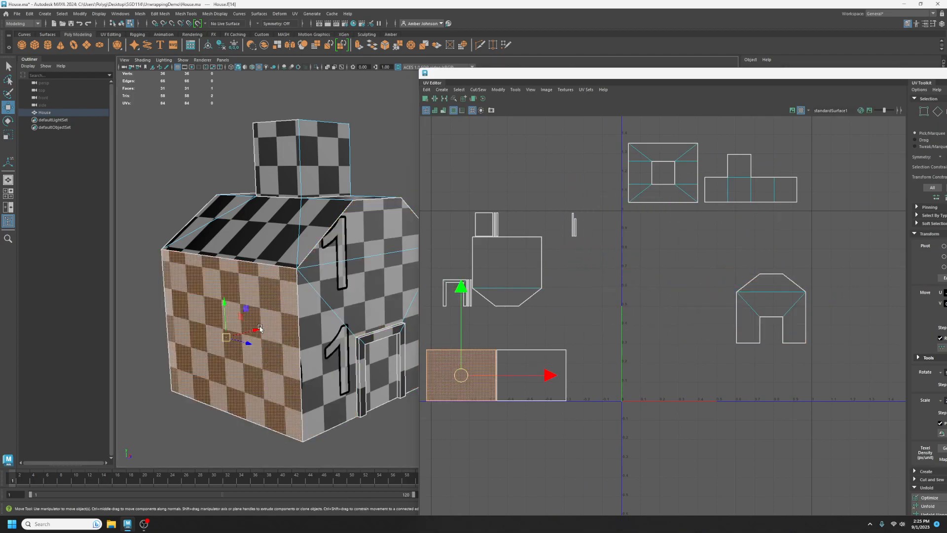
drag(462, 377, 694, 357)
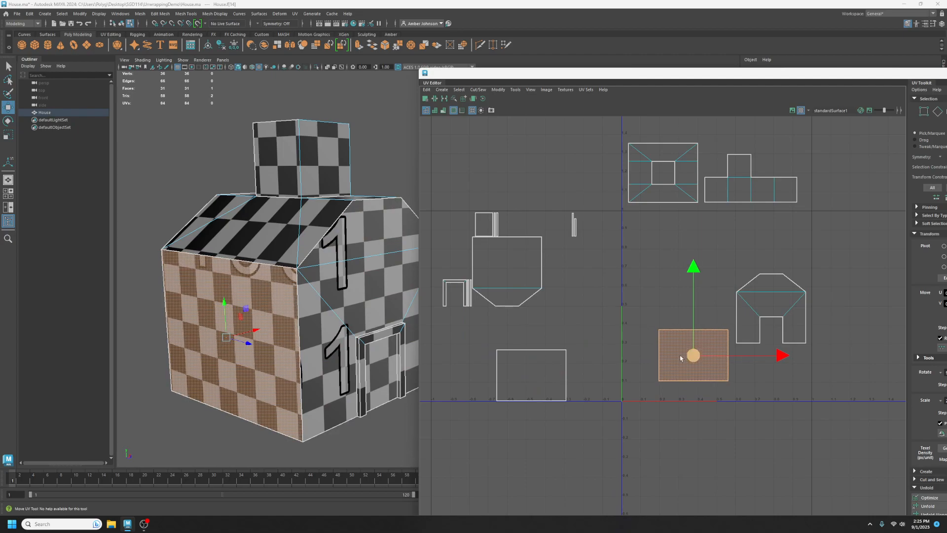
alt+drag(262, 280, 342, 296)
alt+middle_drag(338, 310, 240, 231)
click(262, 256)
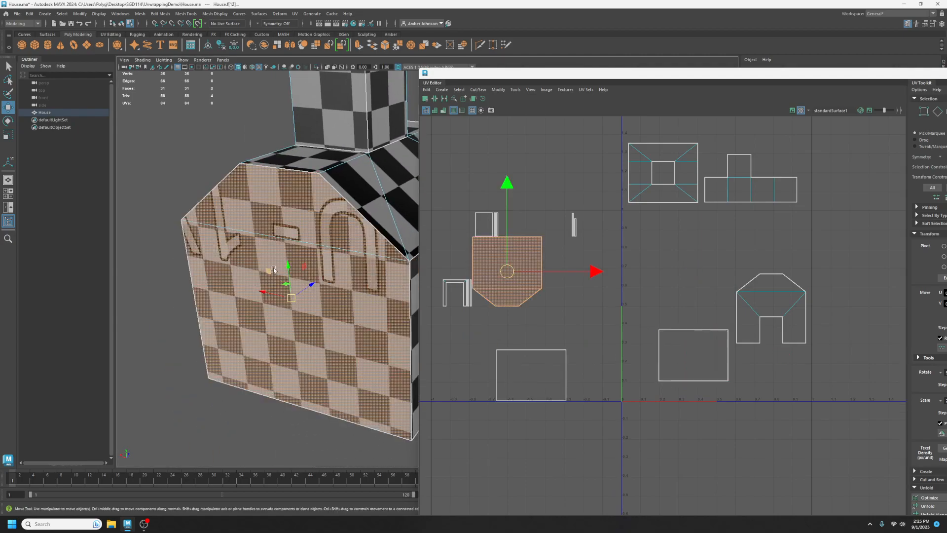
drag(508, 273, 684, 272)
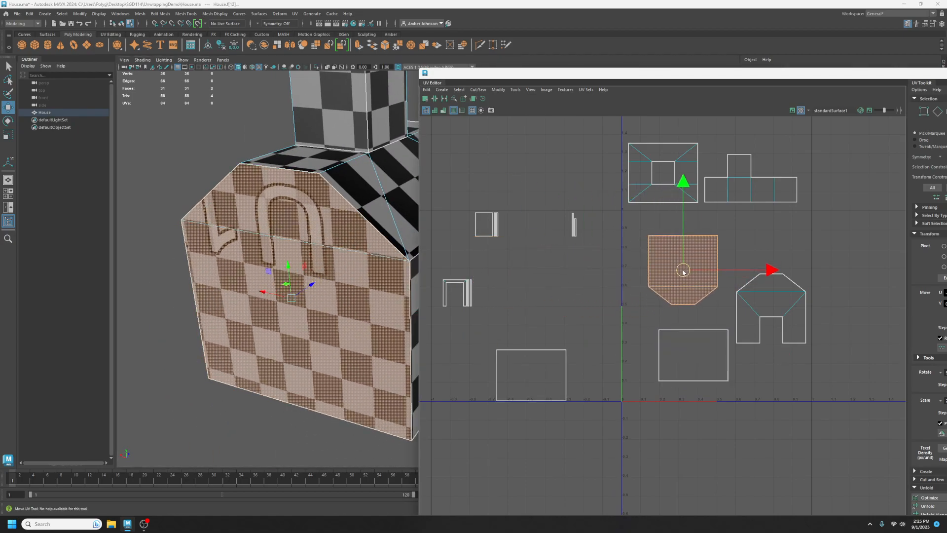
Step: Move the remaining rectangular side wall's shell below the front wall's shell, check it on the model and deselect it
click(523, 367)
alt+drag(269, 287, 169, 291)
alt+middle_drag(363, 307, 191, 313)
alt+drag(192, 313, 126, 321)
alt+middle_drag(360, 326, 269, 355)
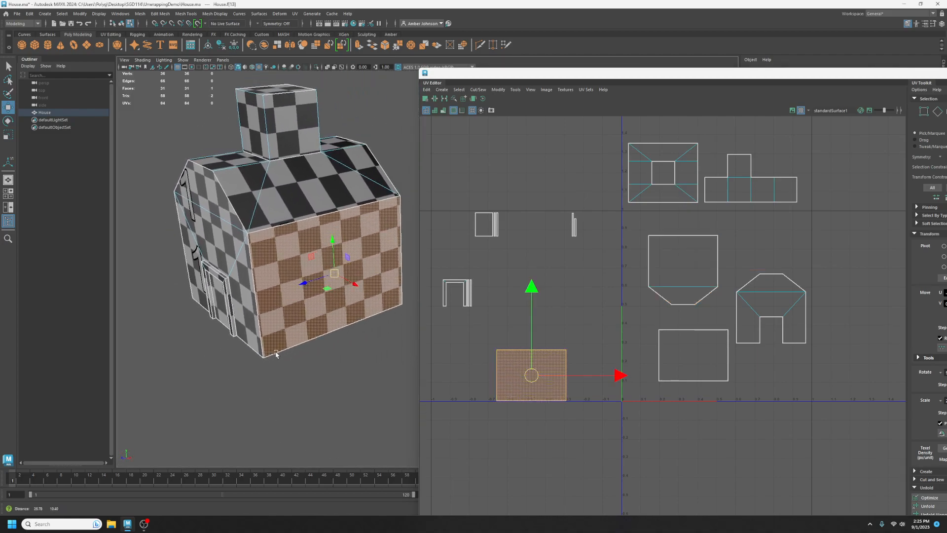
drag(553, 383, 811, 385)
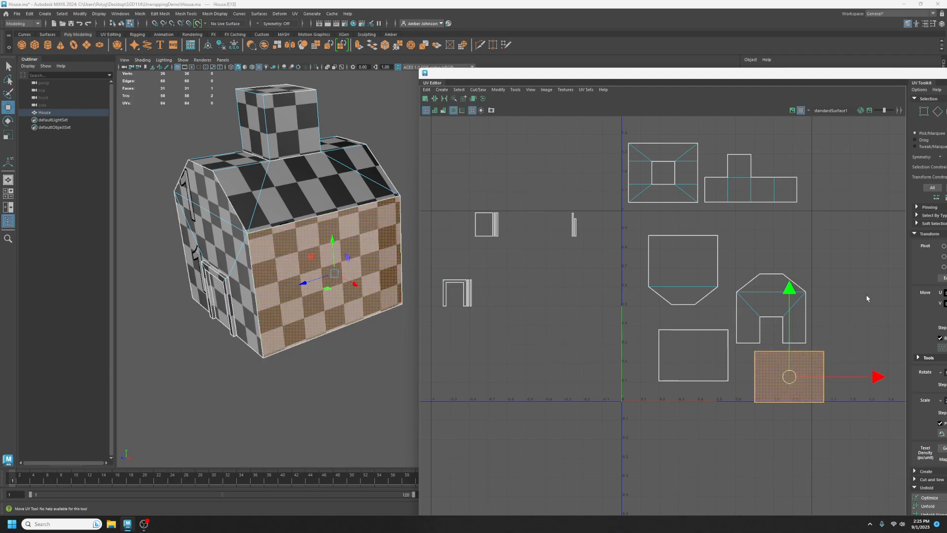
click(848, 275)
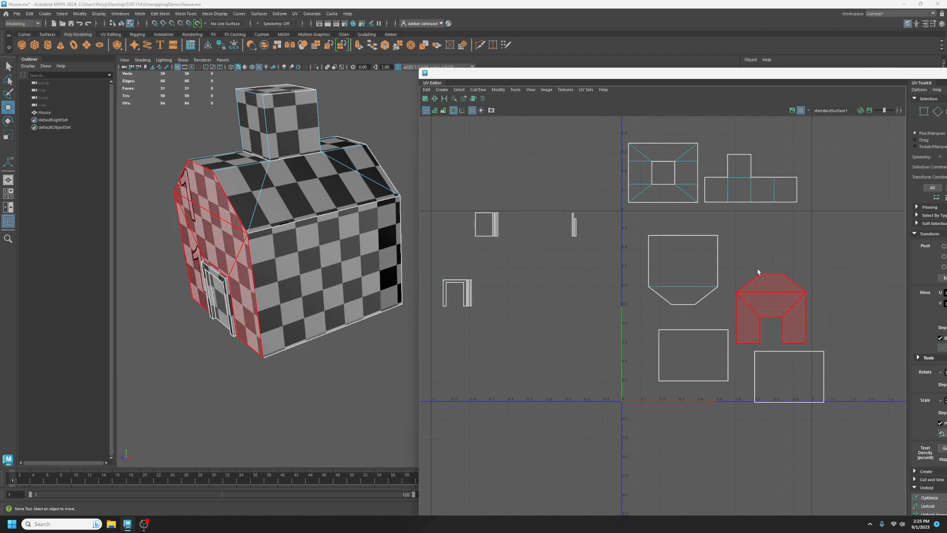
Step: Rotate the back gable wall's shell clockwise twice by 90 degrees so its peak points up, and deselect it
click(690, 261)
drag(756, 75, 607, 29)
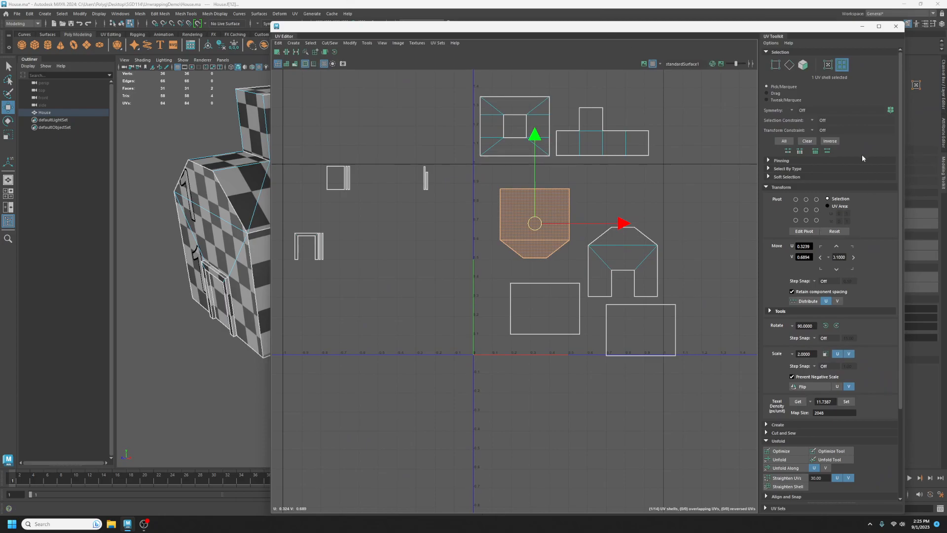
click(837, 326)
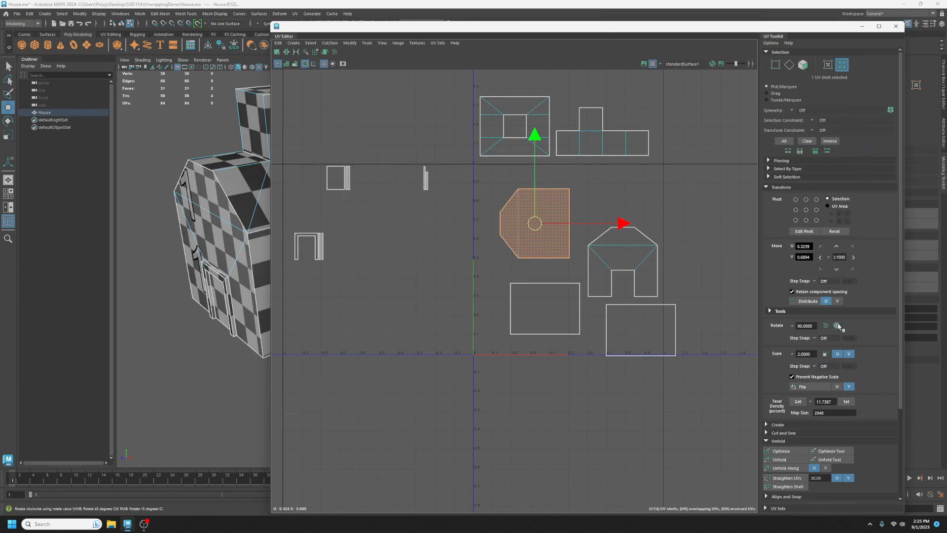
click(838, 326)
click(695, 205)
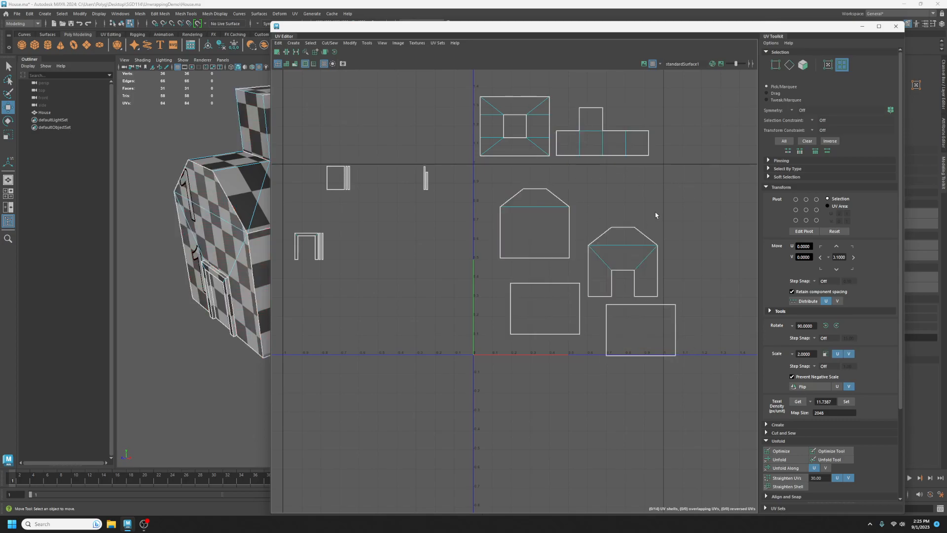
Step: Move the narrow door strip shells and the door panel's shell directly above the door frame's shell, and deselect them
click(425, 180)
drag(425, 180, 296, 218)
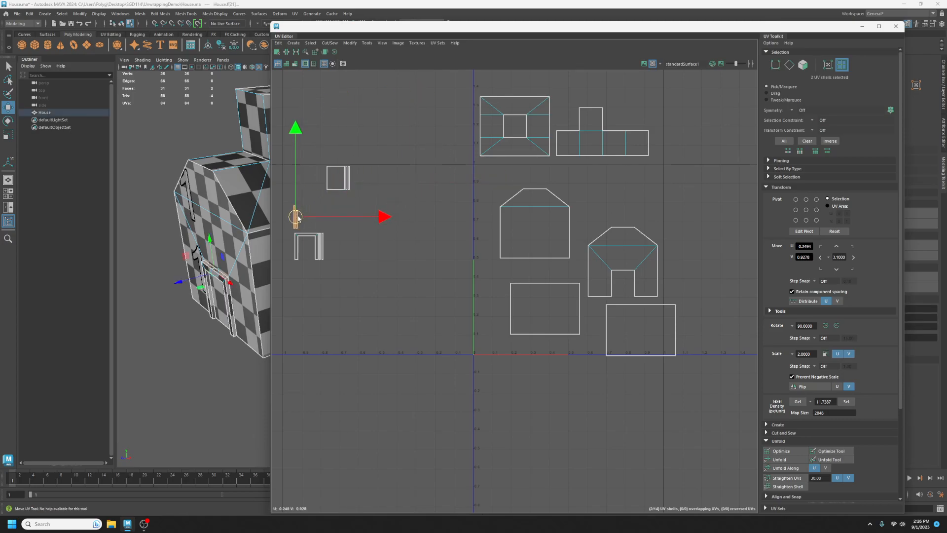
drag(372, 143, 322, 211)
click(444, 169)
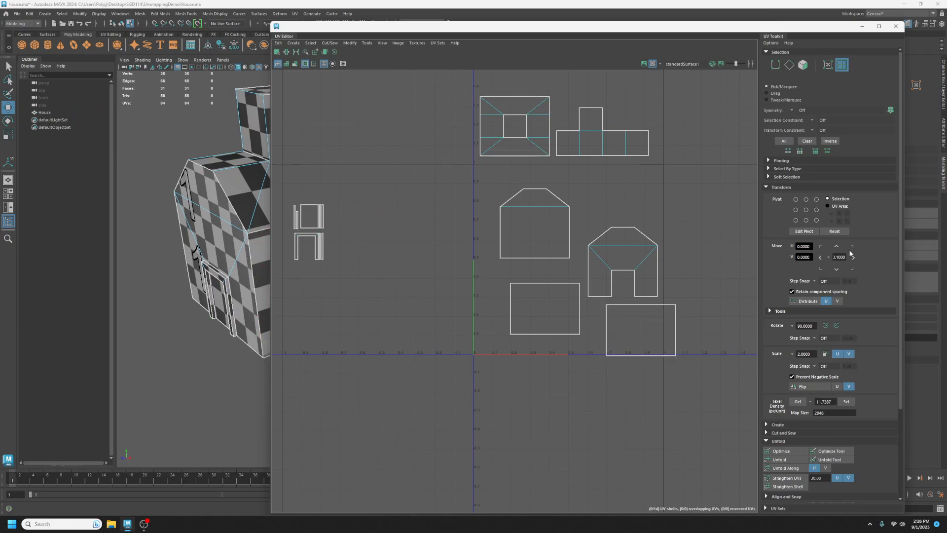
Step: Sew the side walls and the back gable wall to the front wall's shell along their shared vertical edges, forming one continuous strip
click(791, 67)
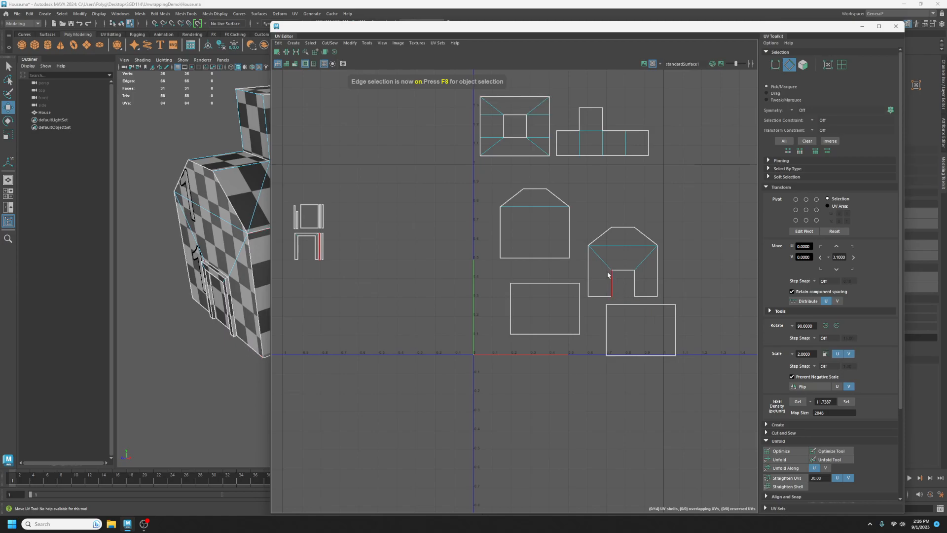
click(587, 271)
right_drag(585, 268, 627, 383)
click(520, 279)
right_drag(520, 280, 583, 393)
right_drag(445, 264, 488, 380)
right_drag(449, 268, 493, 389)
click(449, 267)
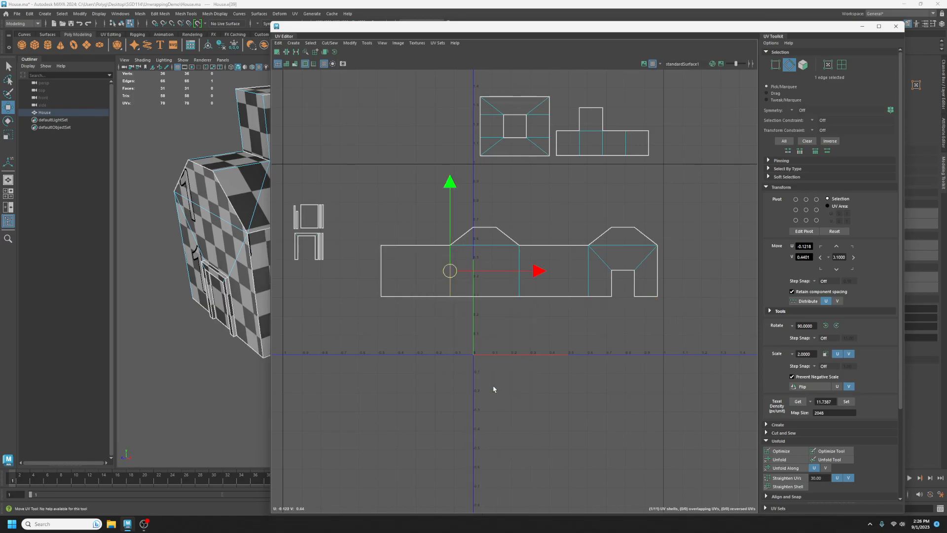
Step: Move the sewn wall strip shell down onto the U axis, with its left end at the UV origin
click(841, 66)
click(599, 263)
drag(519, 261, 573, 322)
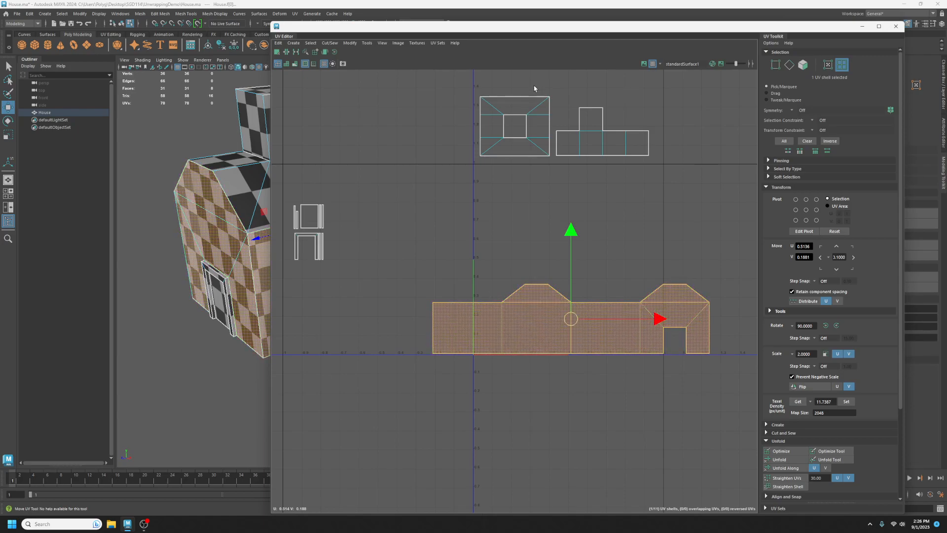
drag(571, 320, 613, 321)
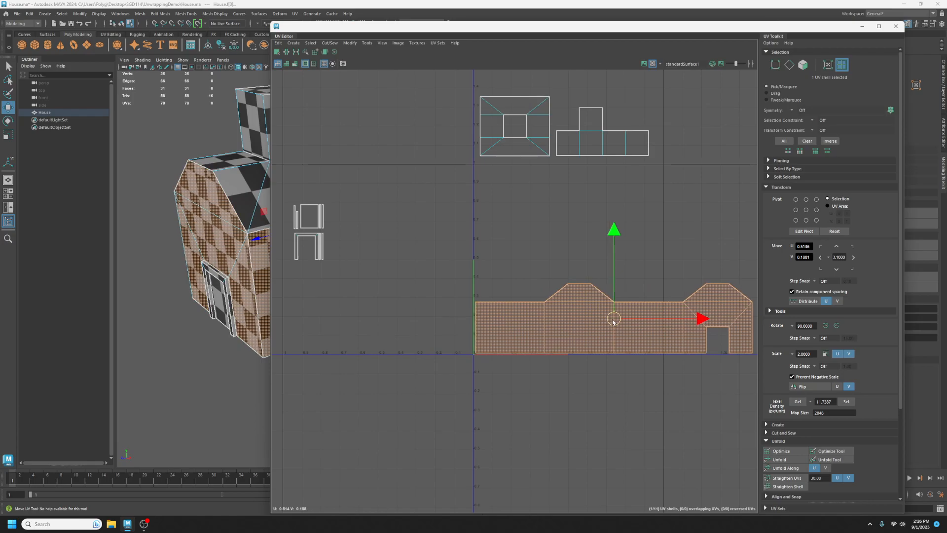
Step: Move the roof and chimney shells down to sit just above the wall strip
click(533, 154)
drag(533, 155, 533, 293)
click(597, 139)
drag(597, 138, 614, 260)
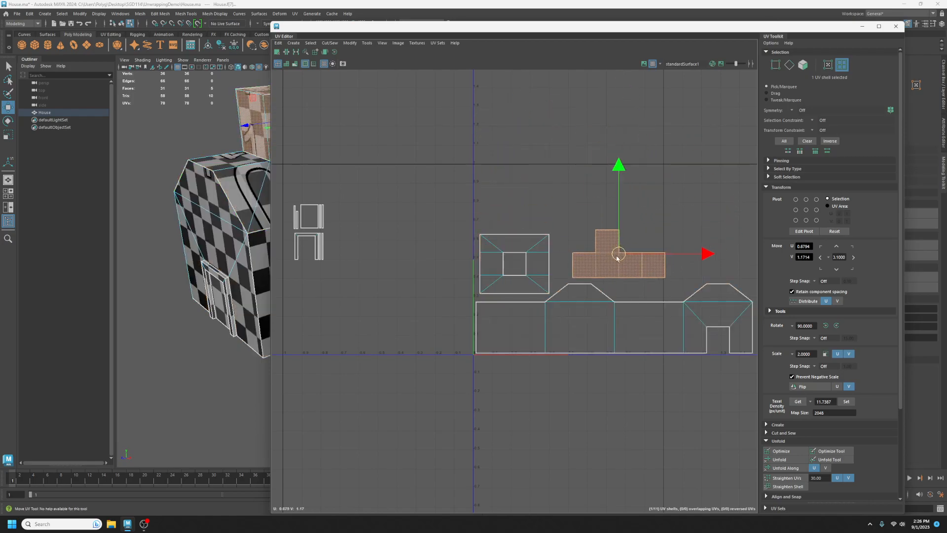
Step: Scale the wall strip, roof and chimney shells down together from their lower-left pivot to fit the 0 to 1 UV space, and deselect them
key(e)
key(r)
click(796, 221)
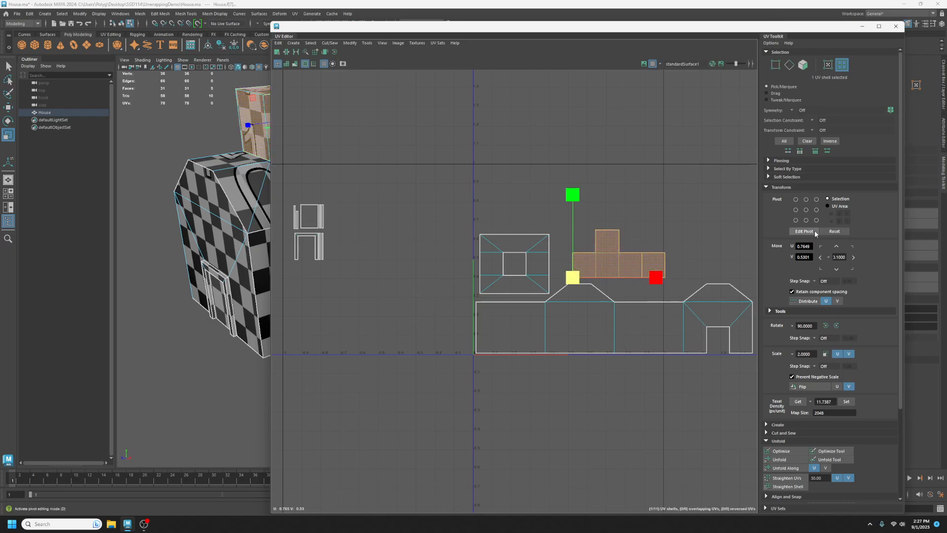
drag(436, 189, 737, 395)
click(795, 220)
drag(478, 358, 450, 363)
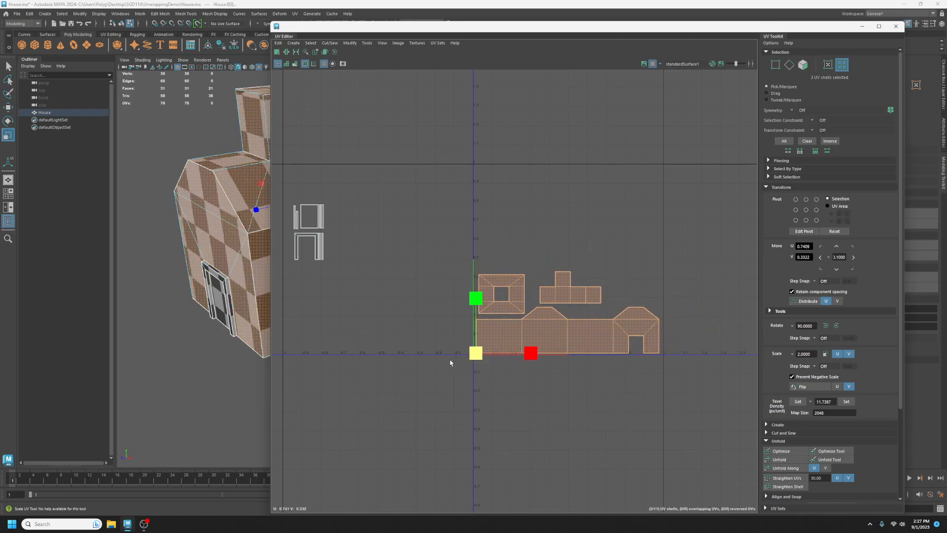
click(672, 205)
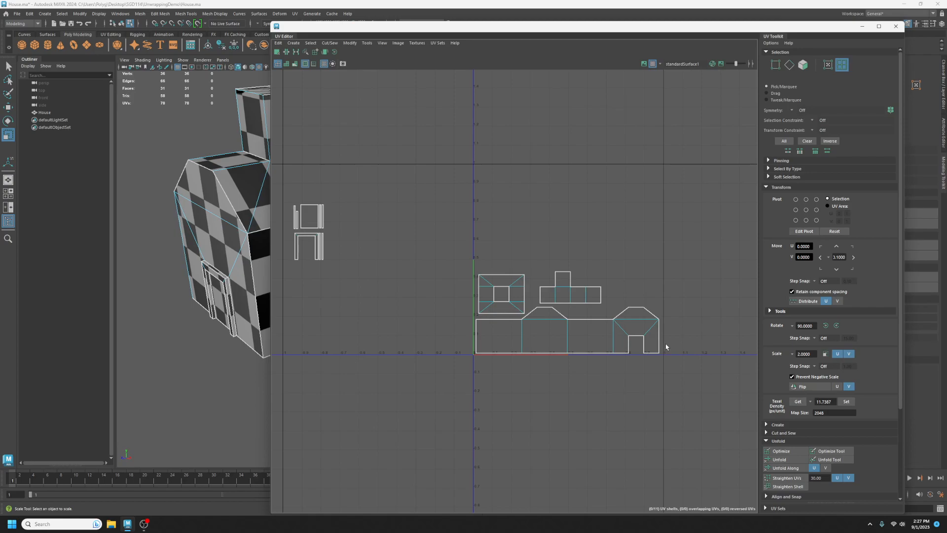
Step: Scale up only the roof and chimney shells, move them above the wall strip and deselect them
click(516, 296)
shift+click(597, 301)
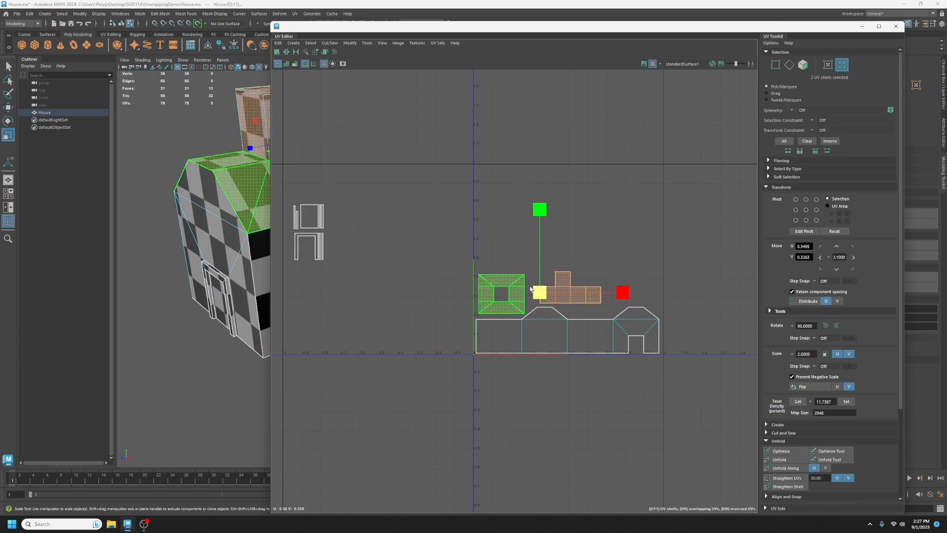
drag(540, 292, 661, 132)
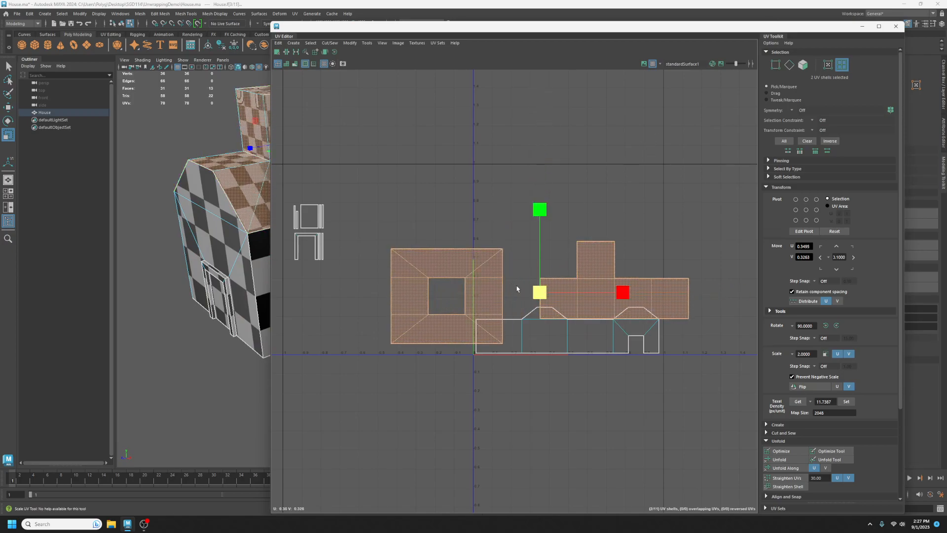
key(w)
drag(541, 294, 626, 212)
click(709, 189)
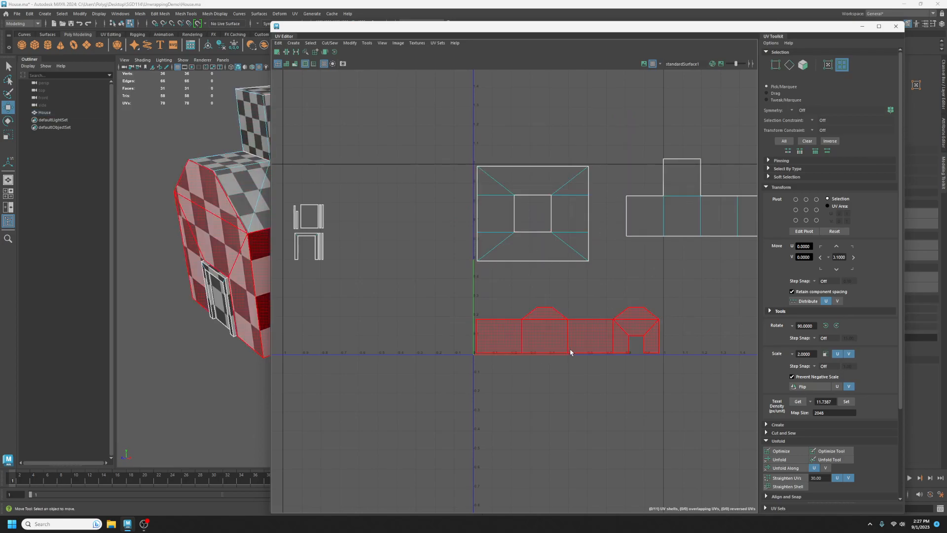
Step: Undo the scaling, moving and wall sewing until the four walls are separate shells again
key(ctrl+z)
key(ctrl+z)
key(ctrl+z)
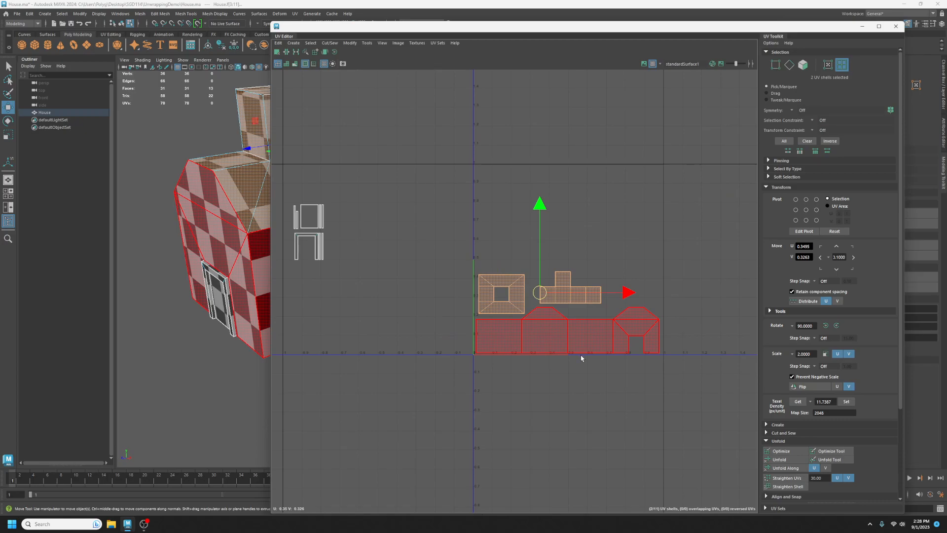
key(ctrl+z)
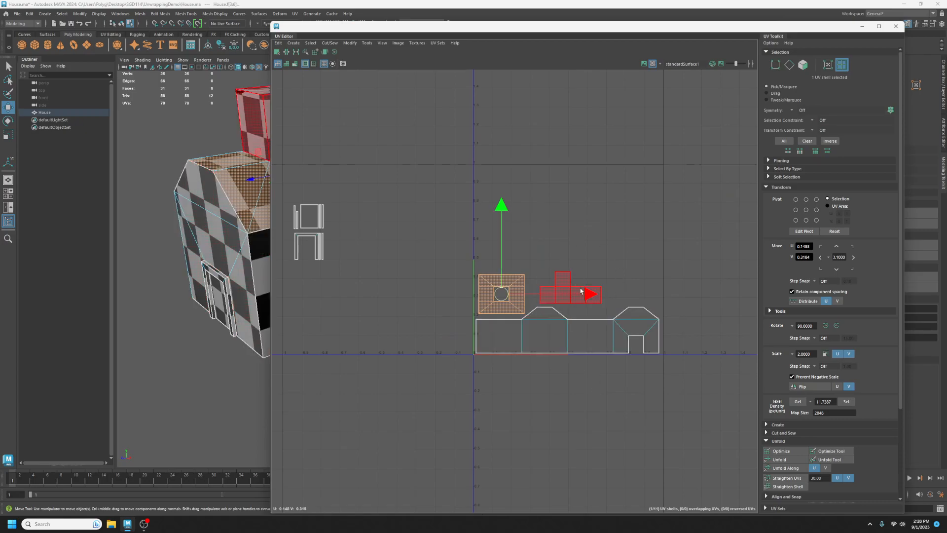
click(708, 406)
key(ctrl+z)
key(ctrl+z)
key(ctrl+z)
key(ctrl+z)
key(ctrl+z)
key(ctrl+z)
key(ctrl+z)
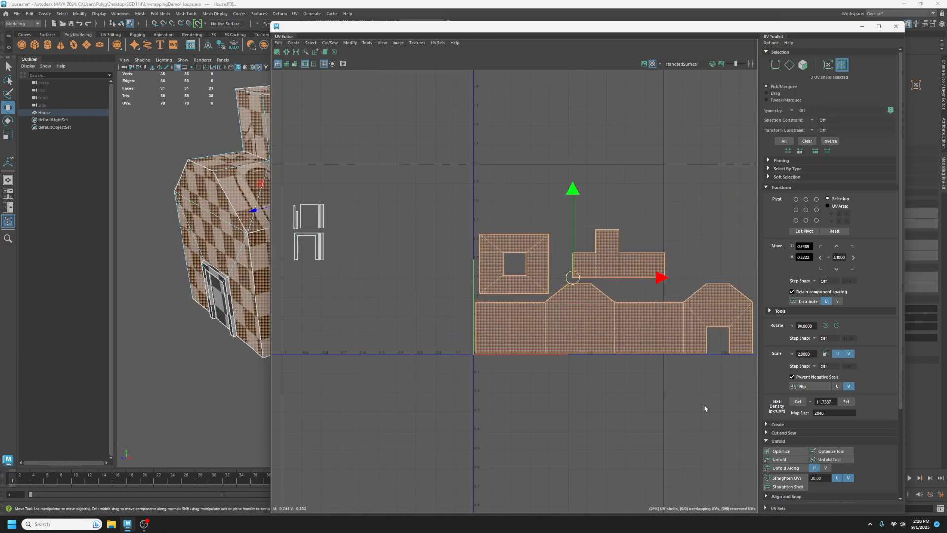
key(ctrl+z)
key(ctrl+z)
key(ctrl+z)
key(ctrl+z)
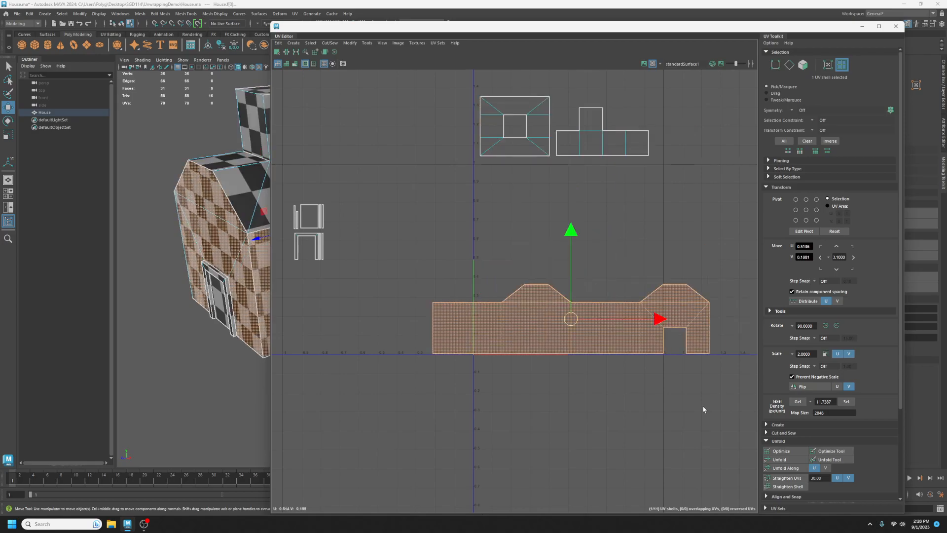
key(ctrl+z)
key(ctrl+z)
key(ctrl+z)
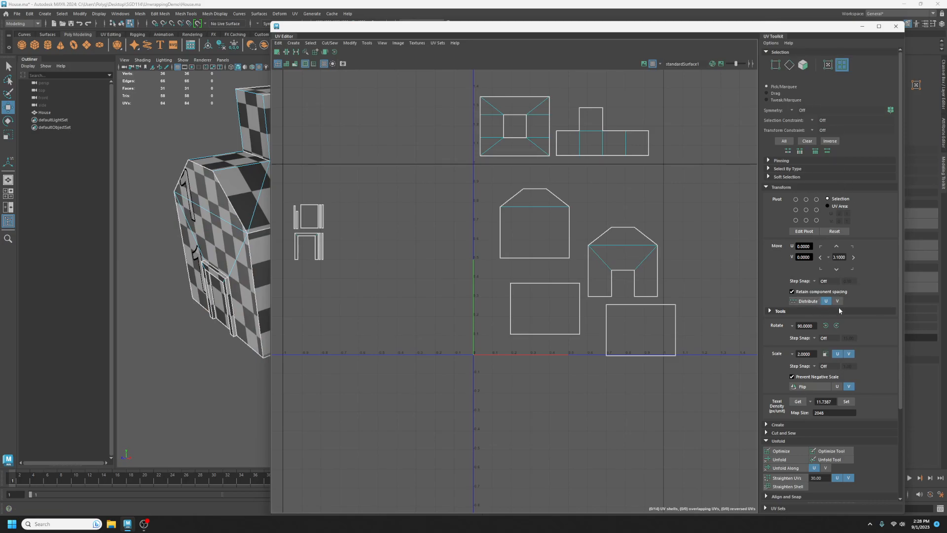
Step: Select the four wall shells together, move them to the right of the 0 to 1 UV space and deselect them
scroll(841, 315, down, 3)
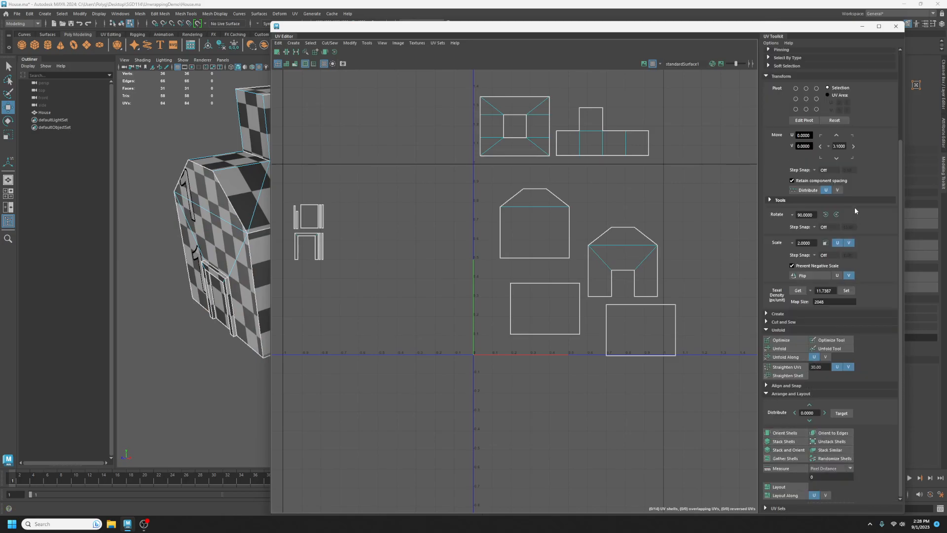
scroll(854, 212, up, 3)
click(545, 235)
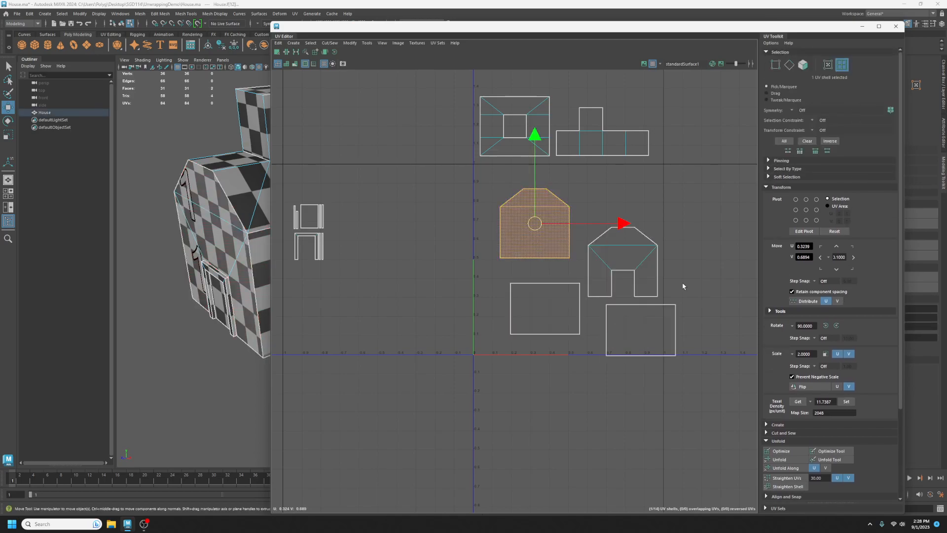
drag(459, 192, 699, 383)
drag(594, 275, 757, 243)
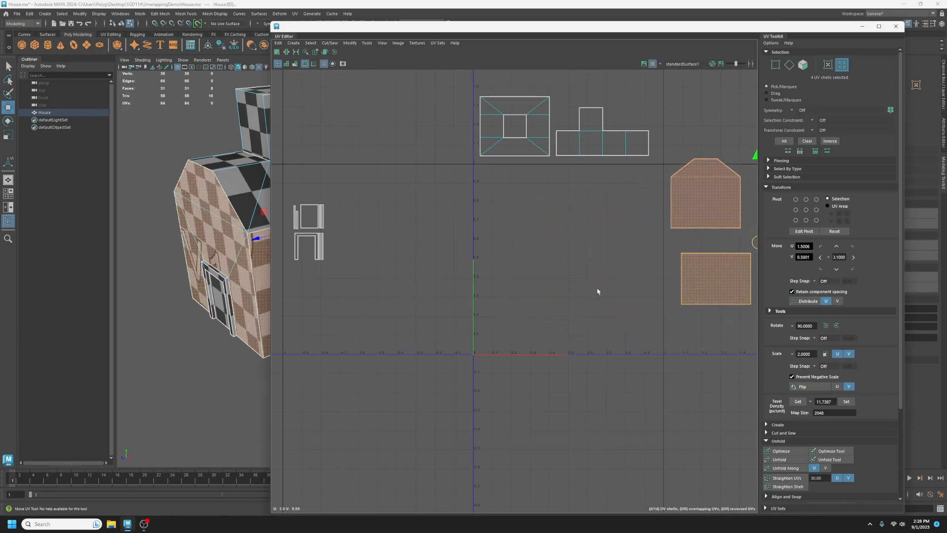
click(564, 290)
scroll(598, 292, down, 3)
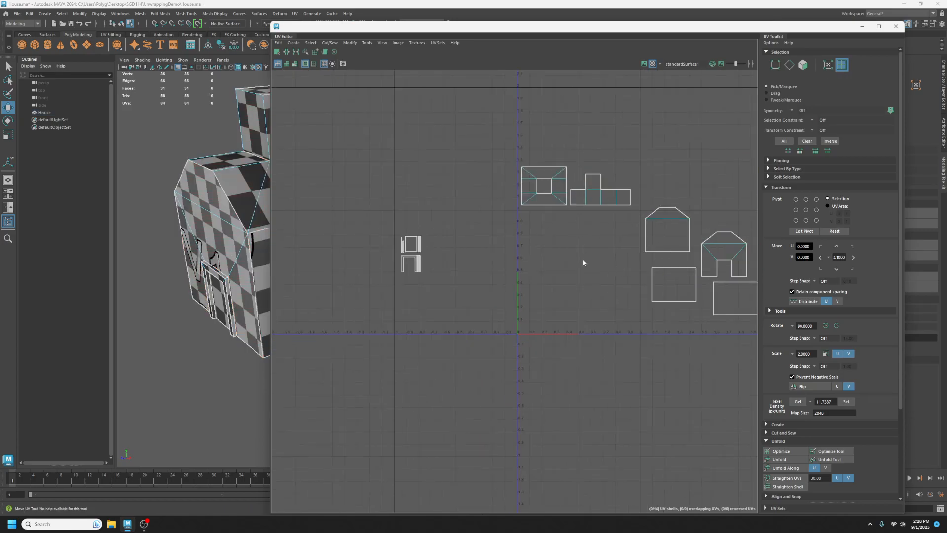
scroll(572, 263, up, 3)
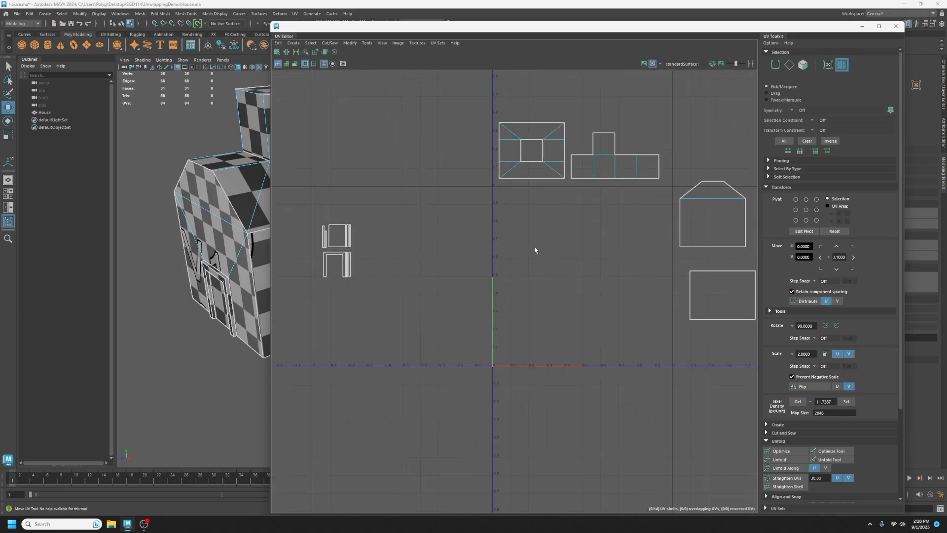
Step: Move all the door panel, frame and strip shells together into the 0 to 1 UV space and deselect them
drag(398, 205, 303, 305)
drag(336, 246, 577, 268)
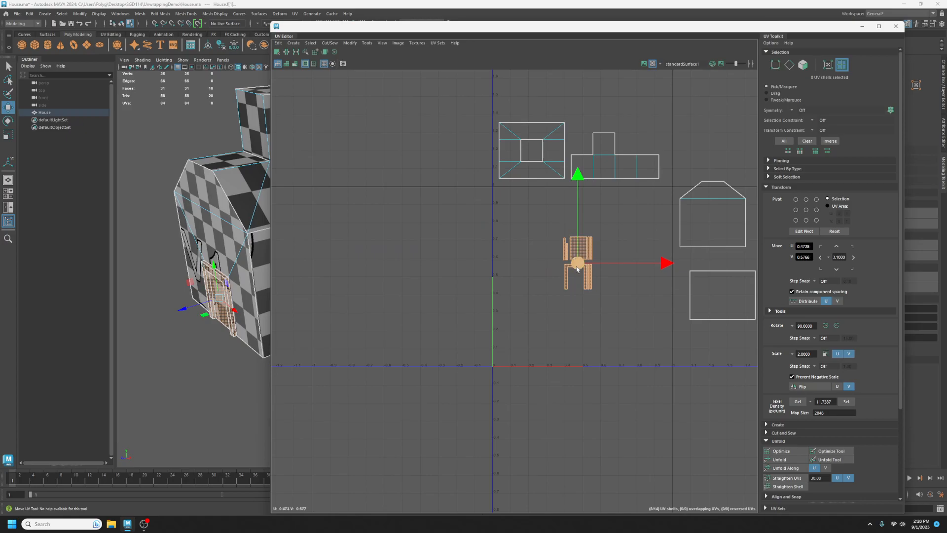
click(570, 311)
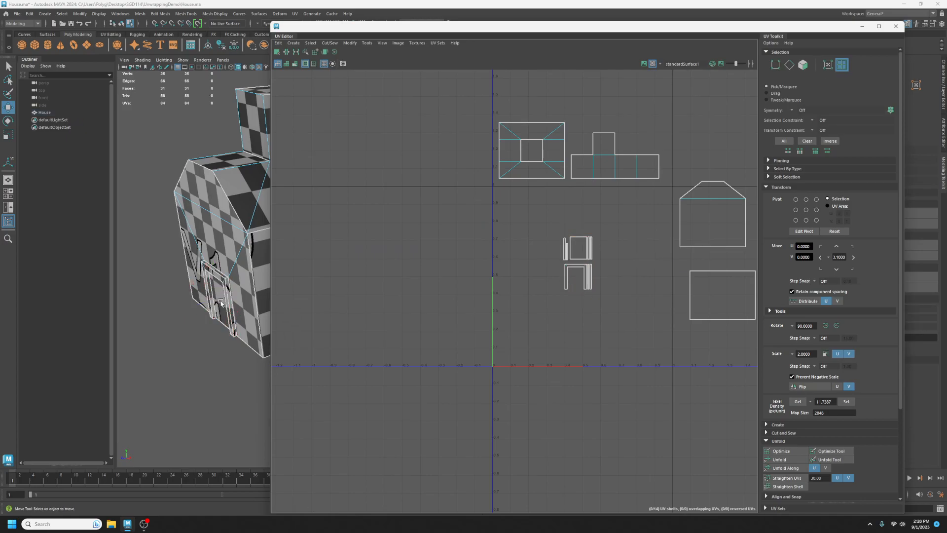
Step: Select the door panel's shell on the model and move it away from the frame shells, below the roof shell
drag(372, 38, 483, 37)
alt+drag(226, 293, 300, 304)
alt+middle_drag(278, 356, 289, 261)
scroll(289, 262, up, 4)
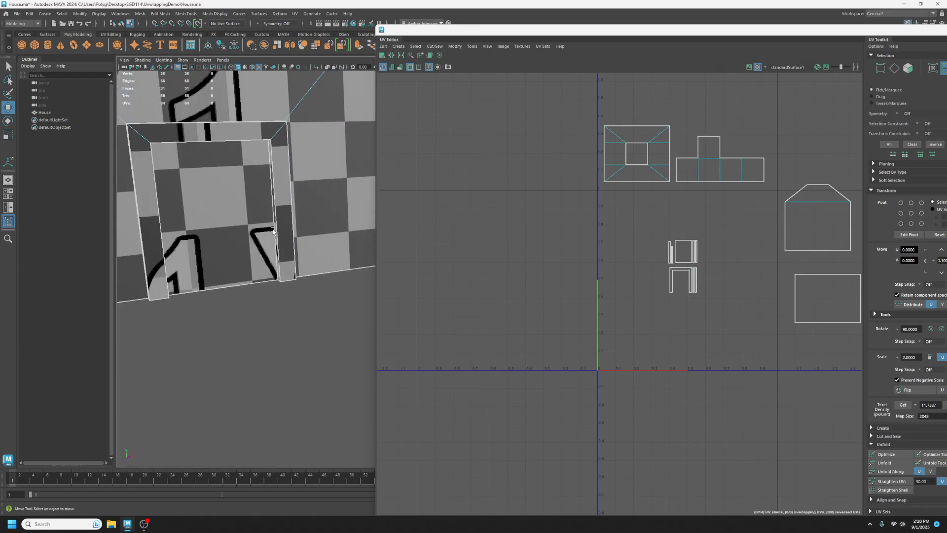
scroll(246, 267, up, 5)
scroll(277, 274, down, 5)
click(298, 277)
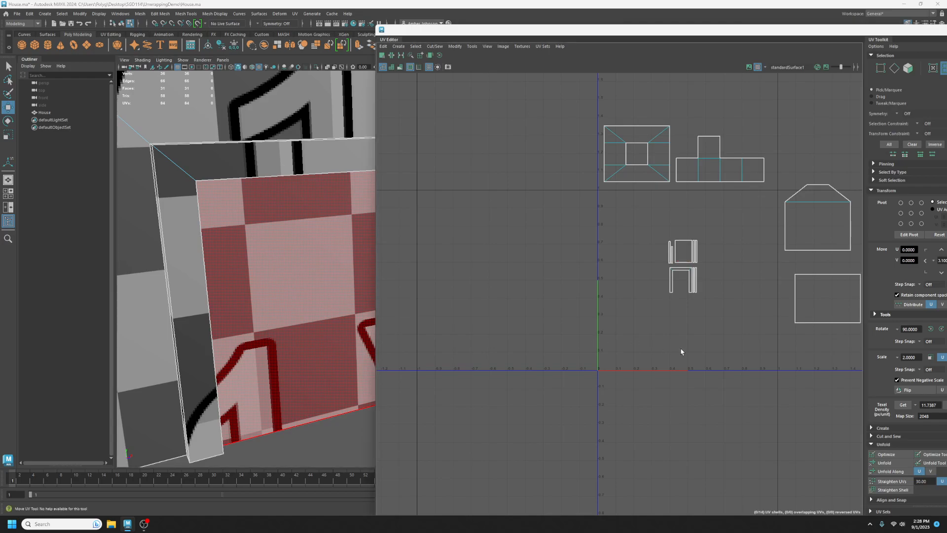
click(249, 302)
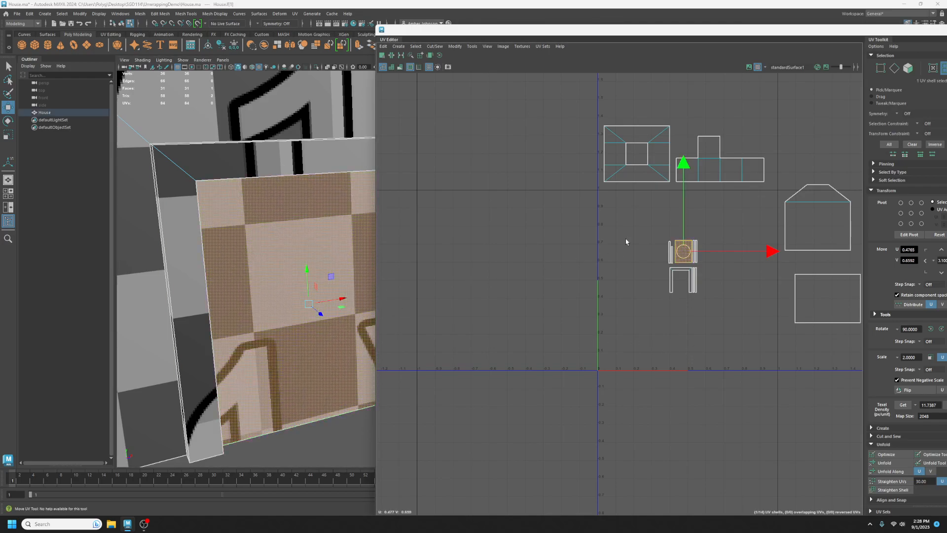
drag(684, 255, 622, 229)
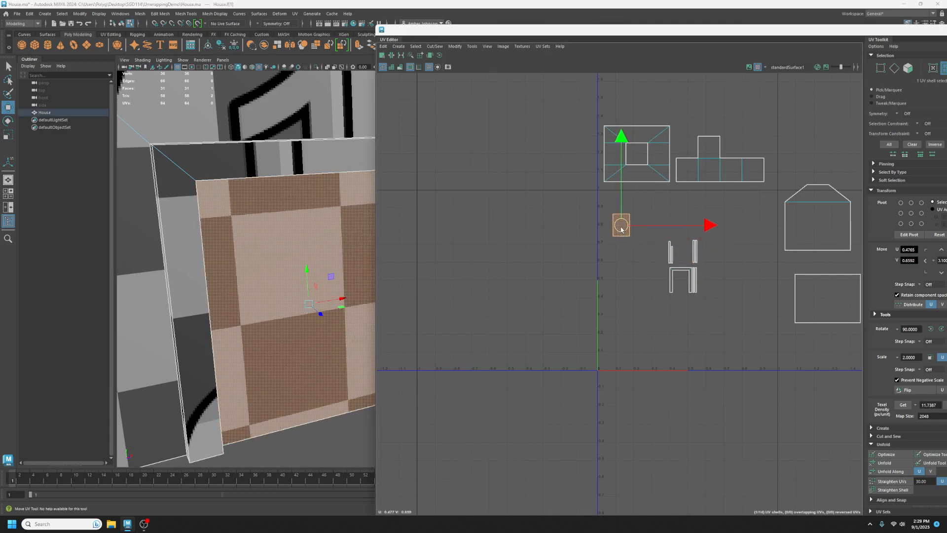
Step: Sew the matching narrow strip shell onto the inner left vertical edge of the door frame's shell
scroll(247, 337, down, 3)
alt+middle_drag(353, 302, 243, 332)
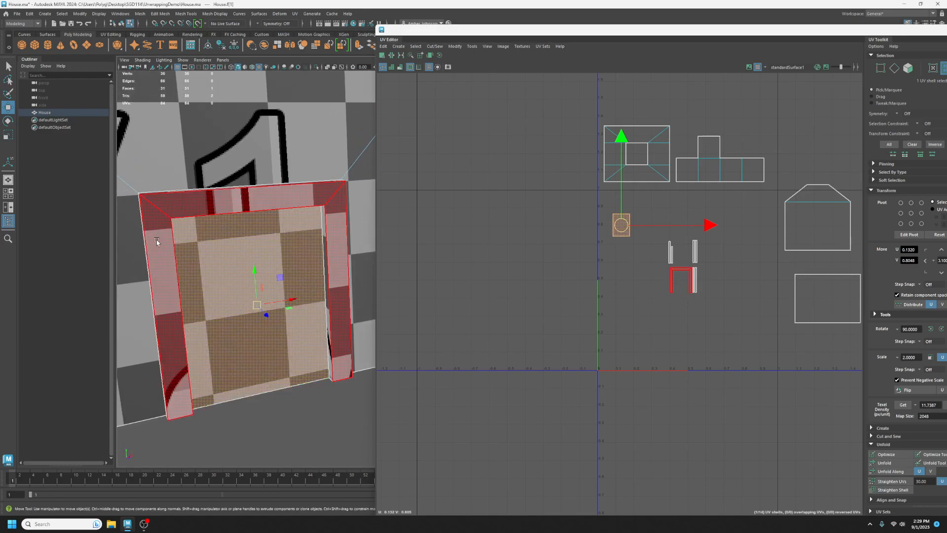
scroll(688, 284, up, 5)
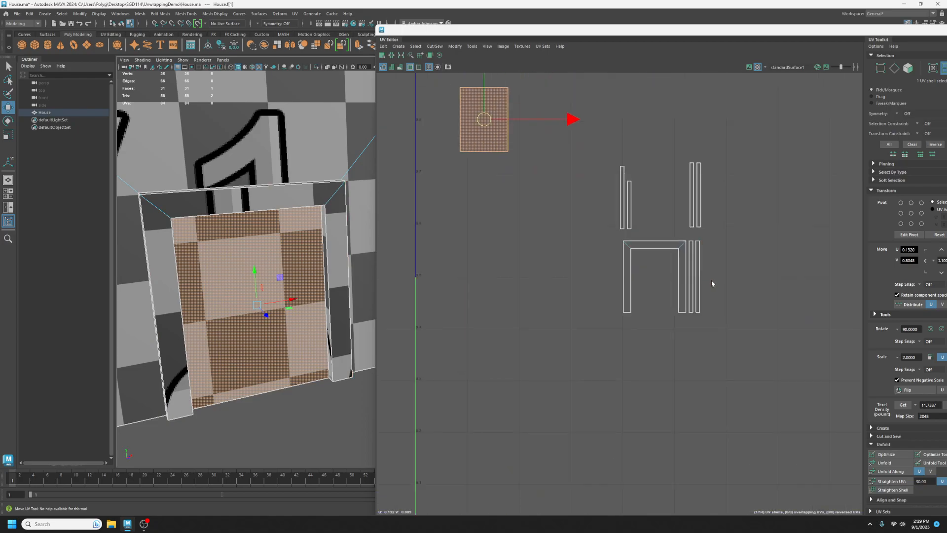
click(894, 69)
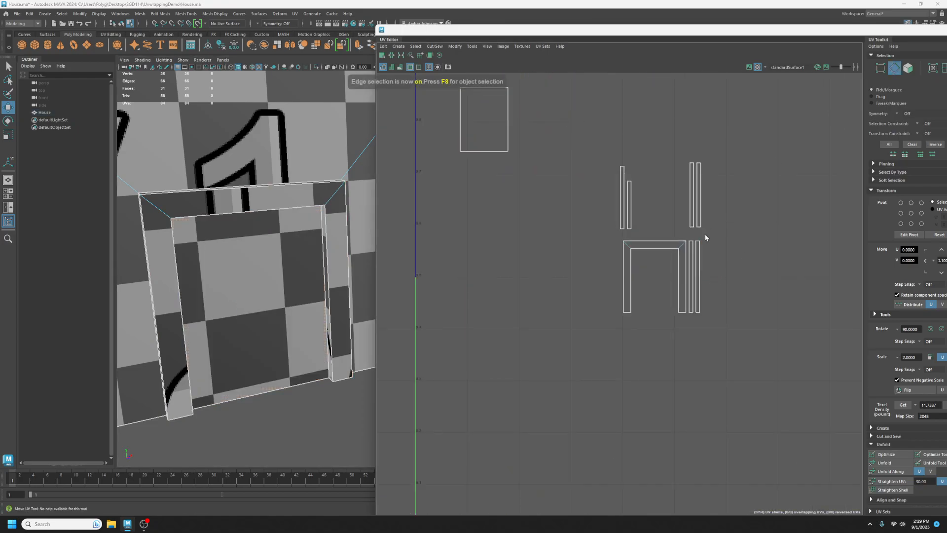
click(632, 282)
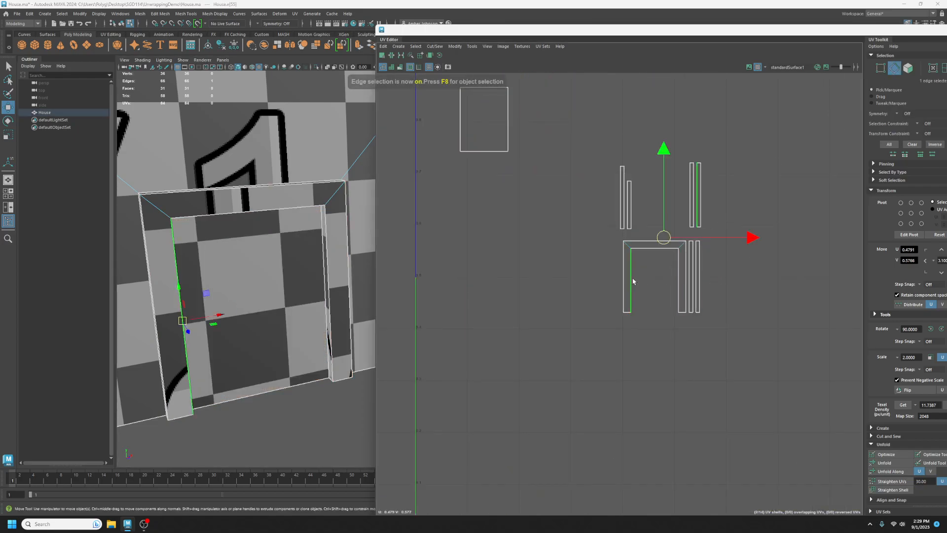
click(624, 269)
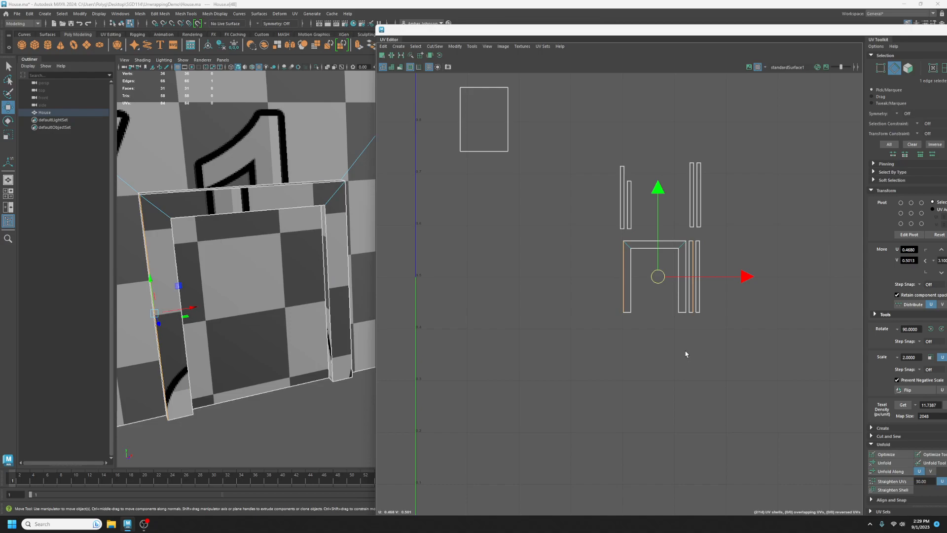
click(632, 254)
right_drag(629, 259, 680, 374)
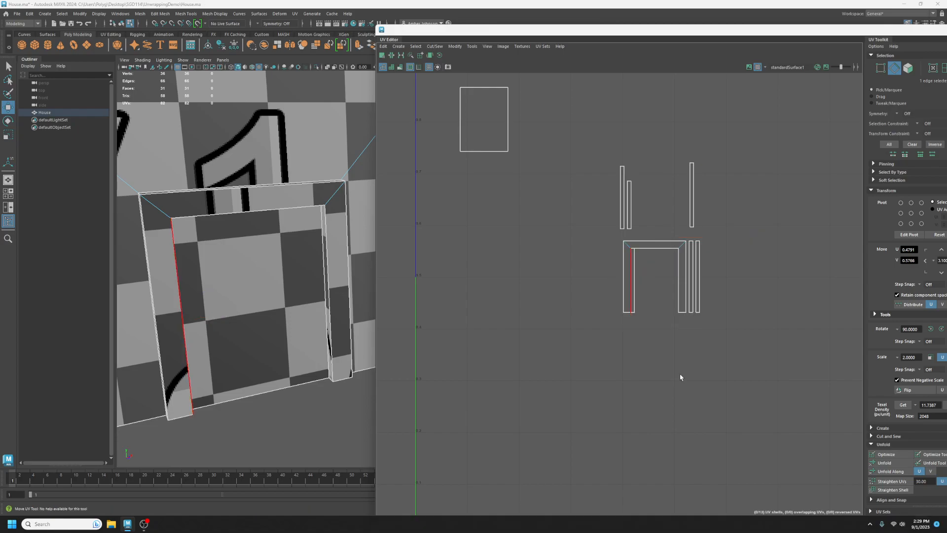
Step: Try to sew the short strip shell onto the inner top edge of the door frame's shell
click(644, 249)
right_drag(645, 251, 686, 363)
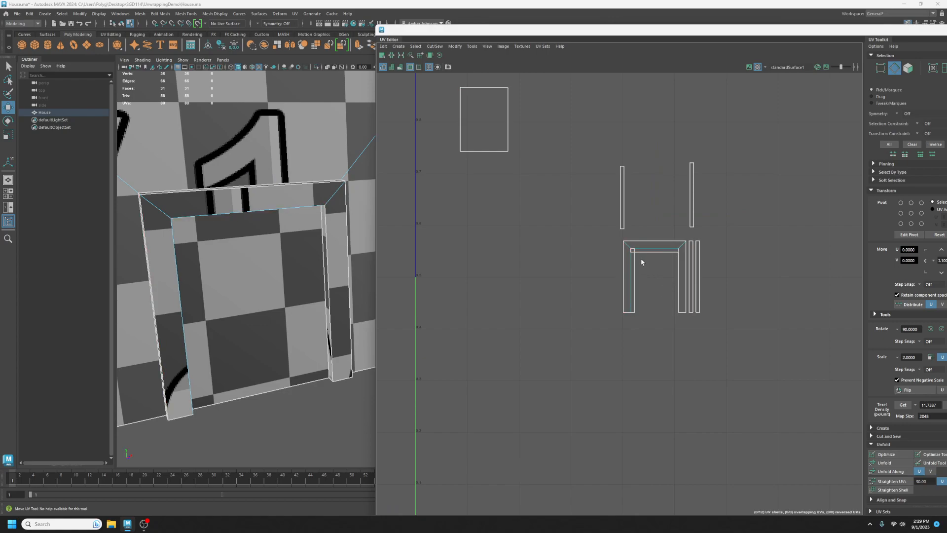
Step: Undo the sewing of both strip shells onto the door frame's inner edges and clear the selection
key(ctrl+z)
key(ctrl+z)
key(ctrl+z)
key(ctrl+z)
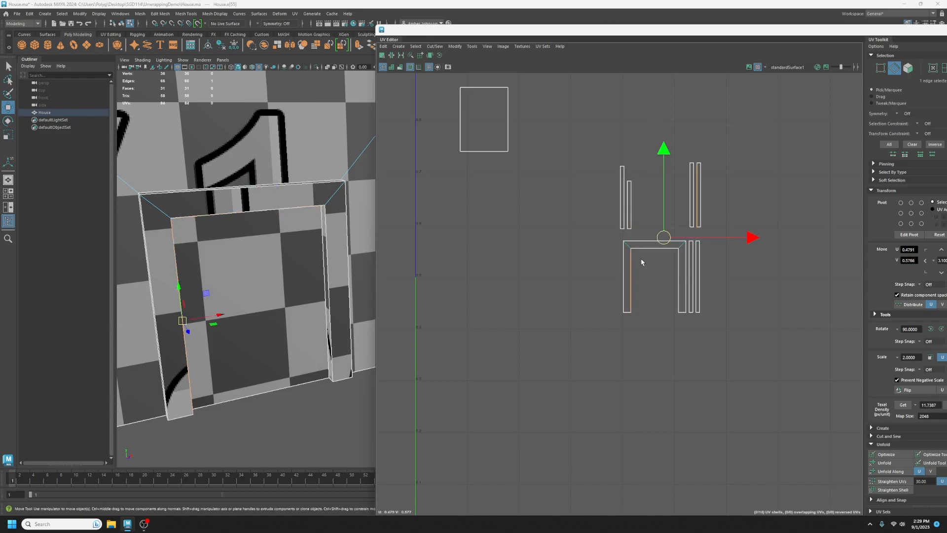
key(ctrl+y)
alt+middle_drag(552, 341, 669, 321)
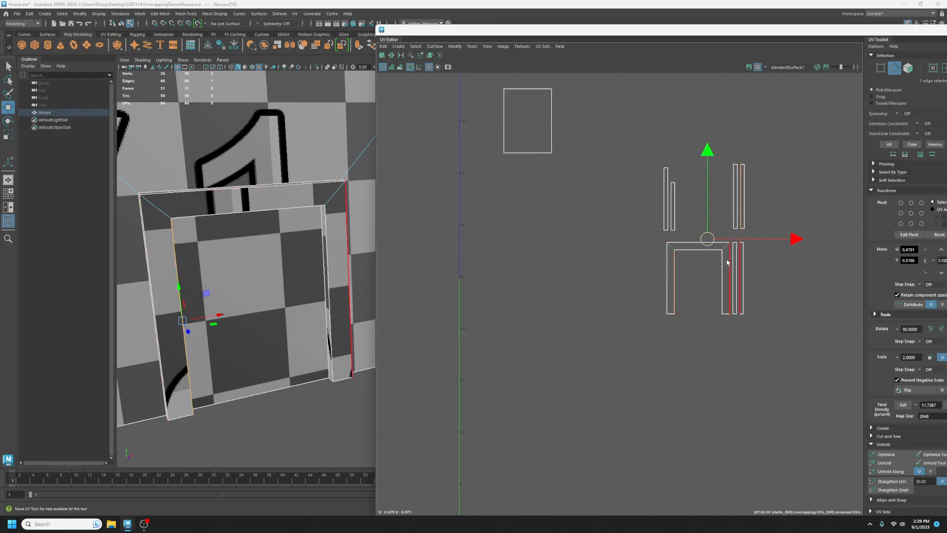
click(689, 334)
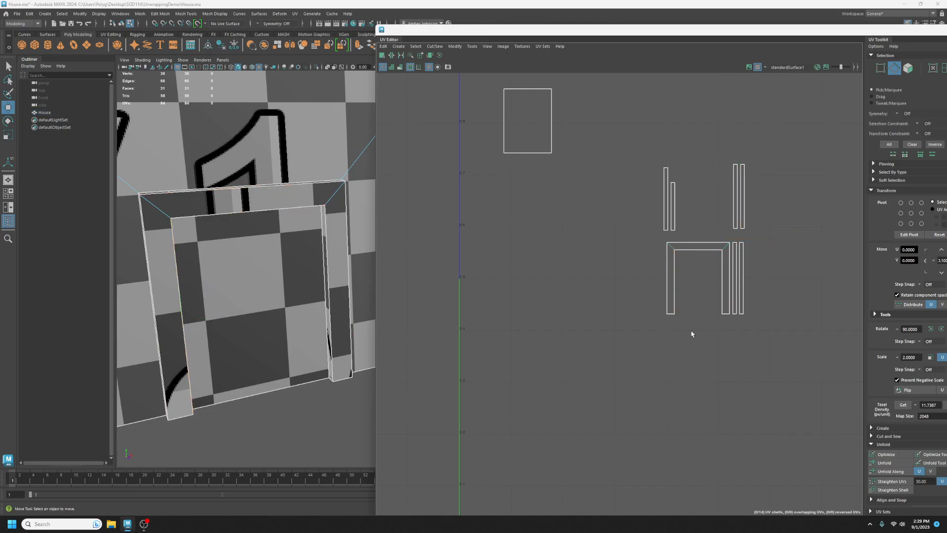
scroll(673, 283, up, 2)
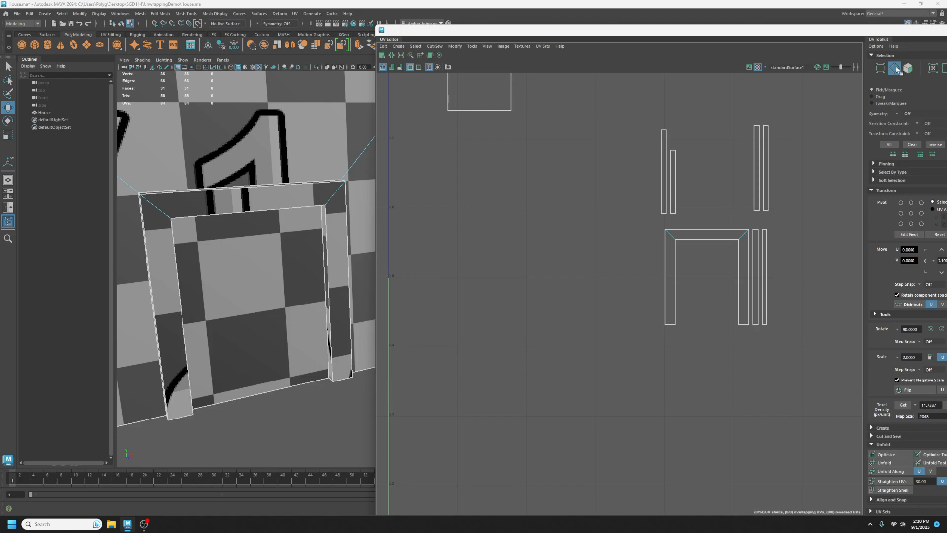
Step: Detach the two vertical leg faces of the door frame's shell and move them away from its top piece
click(908, 69)
click(669, 272)
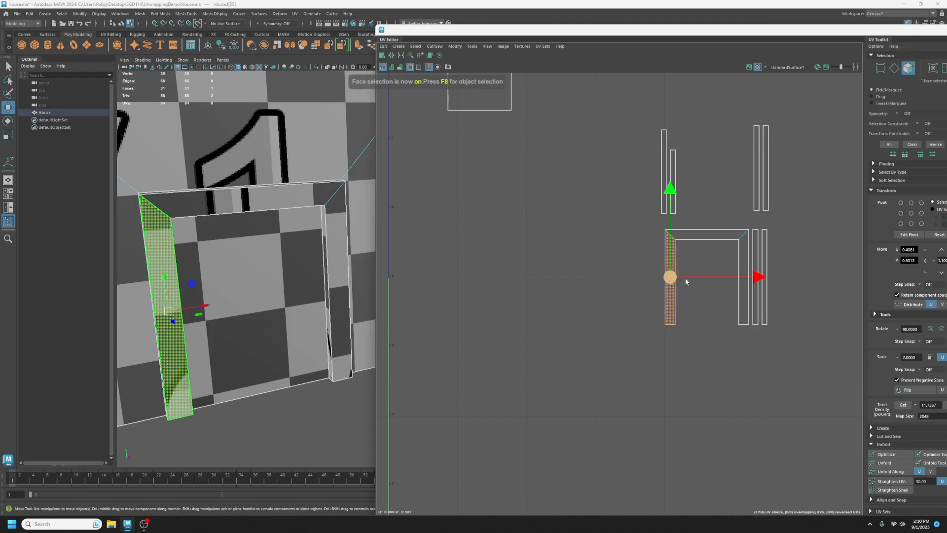
shift+click(744, 250)
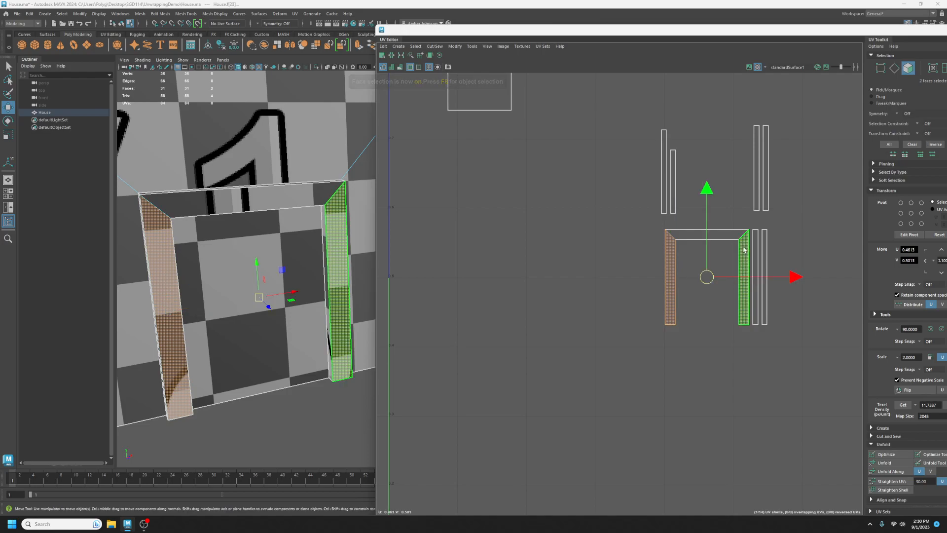
key(ctrl+shift)
ctrl+shift+drag(738, 266, 705, 298)
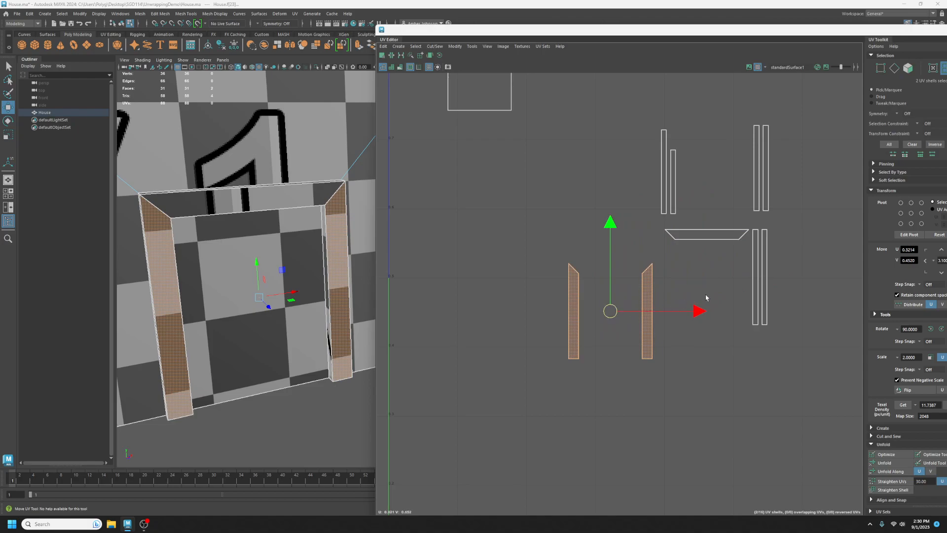
Step: Rotate the door frame's top piece 90 degrees counterclockwise and place it beside the two leg shells
click(724, 288)
click(720, 241)
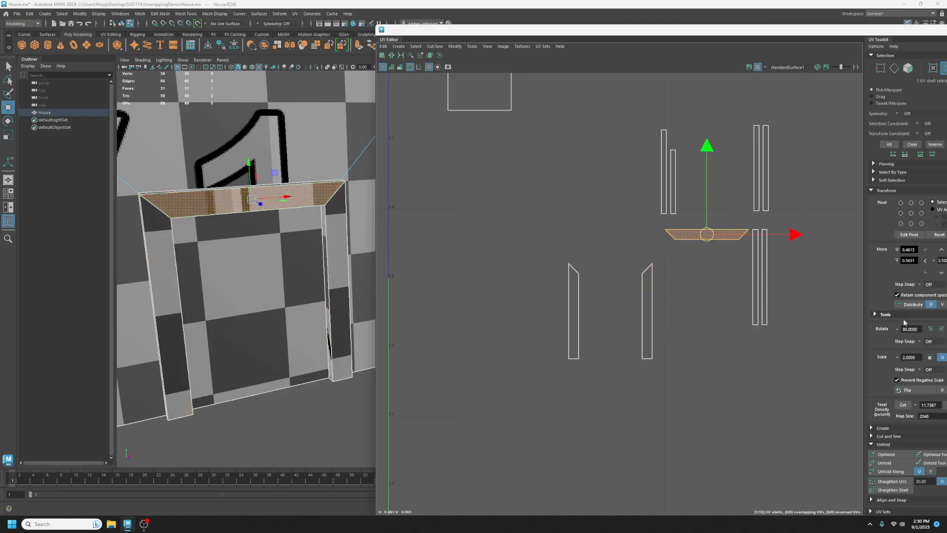
click(930, 328)
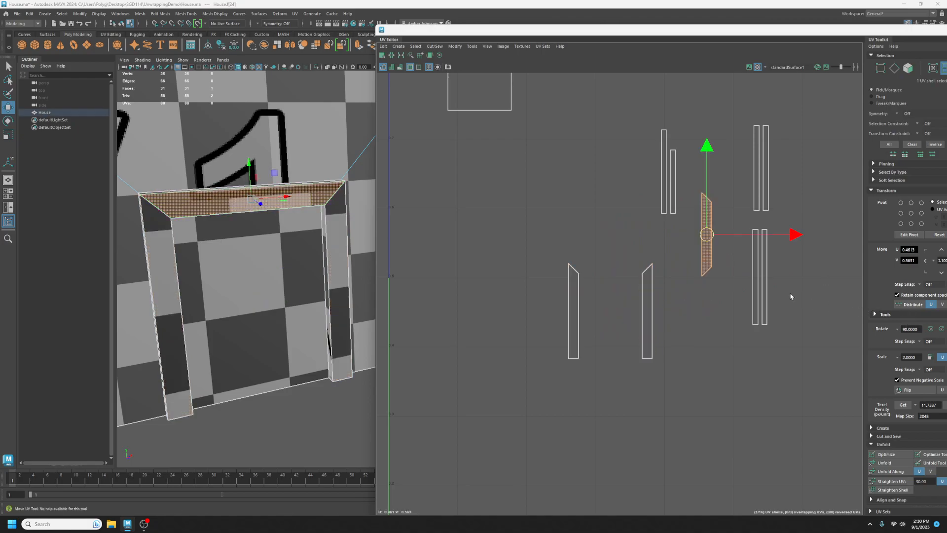
drag(708, 237, 682, 316)
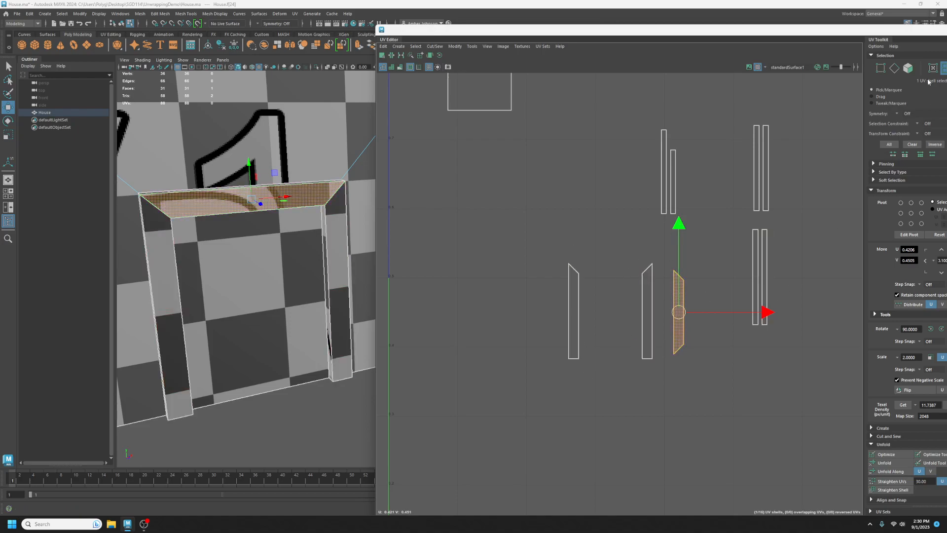
Step: Move and sew the left leg's inner and outer vertical edges to their matching narrow strip shells
key(F10)
click(578, 300)
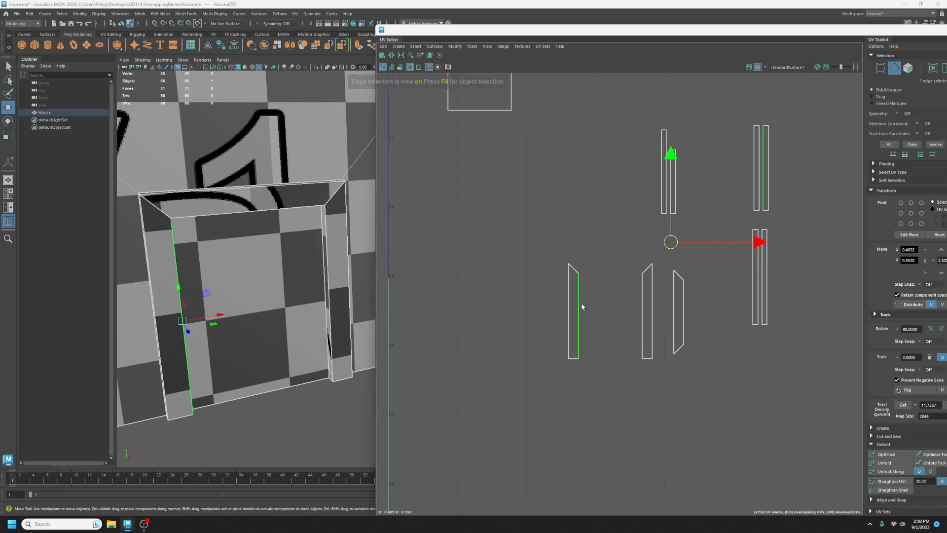
right_drag(580, 315, 624, 427)
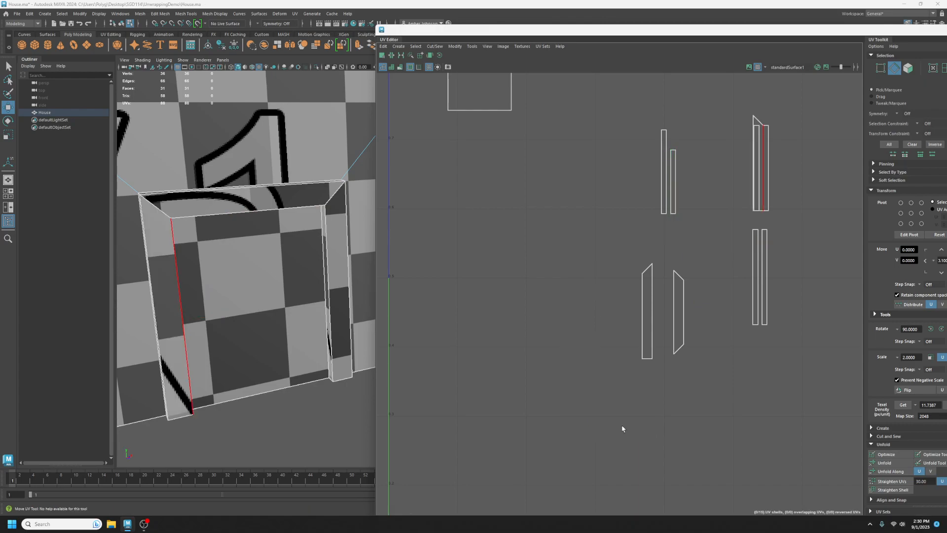
click(755, 122)
key(w)
right_drag(754, 120, 751, 180)
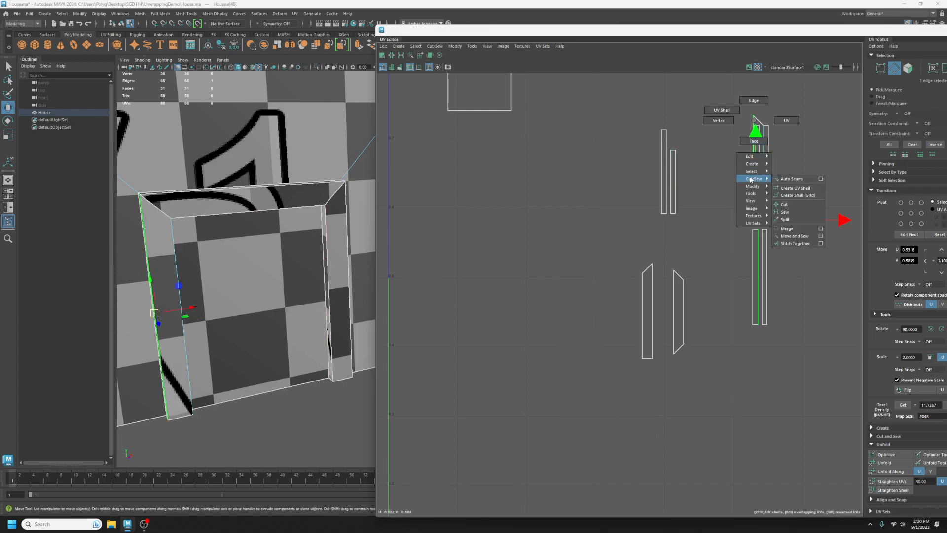
right_drag(805, 237, 805, 238)
Step: Move and sew the right leg's two long edges to their matching narrow strip shells
click(653, 302)
right_drag(653, 302, 694, 402)
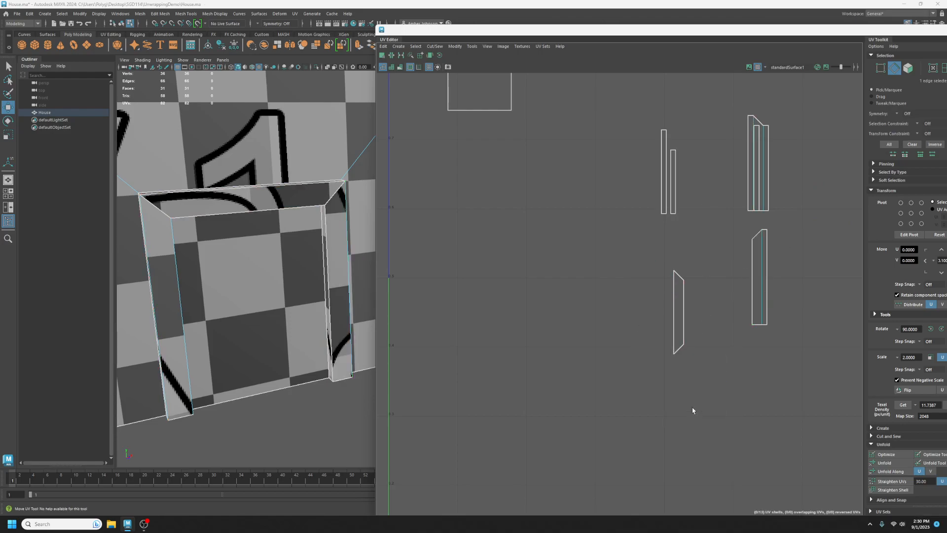
click(757, 273)
right_drag(757, 271, 798, 389)
Step: Move and sew the remaining two strip shells onto both long edges of the door frame's rotated top piece
click(686, 305)
right_drag(685, 303, 725, 419)
click(674, 299)
right_drag(673, 299, 725, 414)
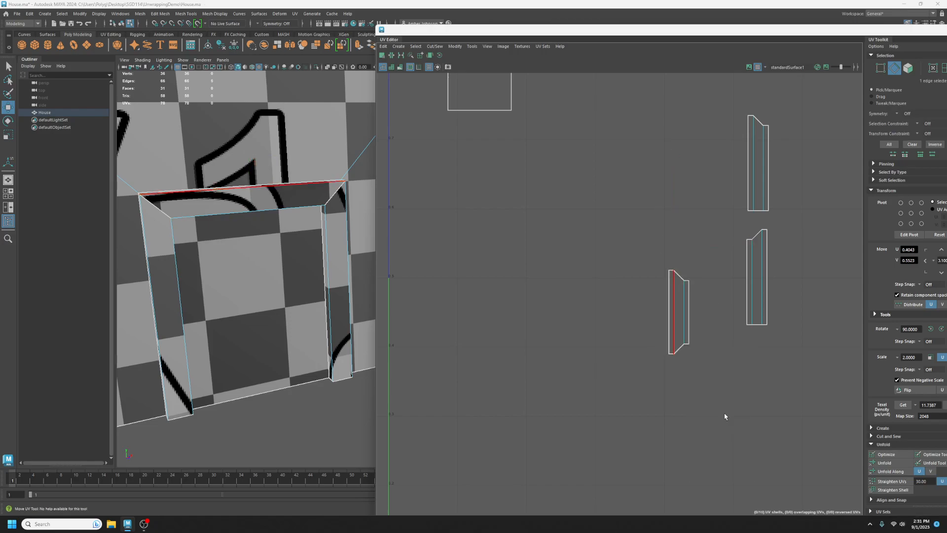
Step: Move the sewn left and right leg shells next to the door frame's top shell
click(894, 68)
click(756, 158)
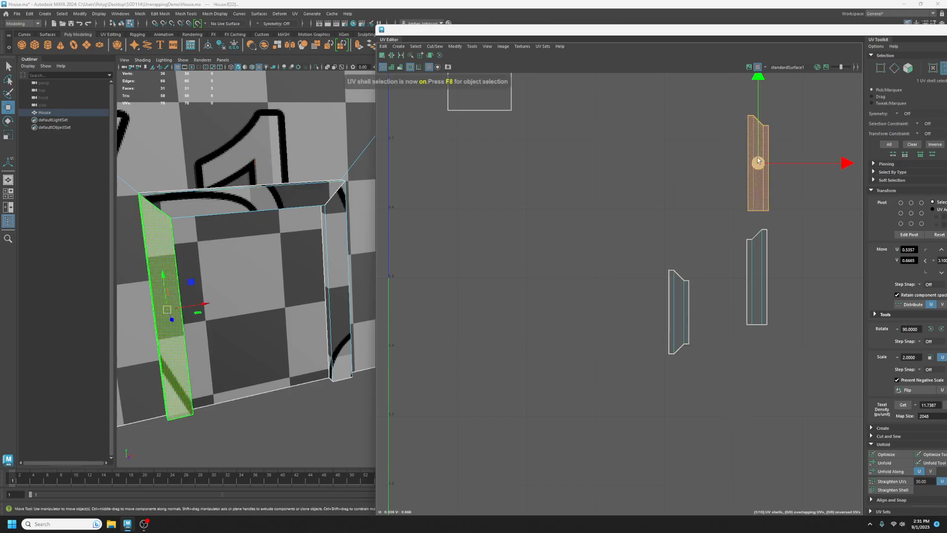
drag(755, 159, 653, 308)
click(755, 275)
drag(755, 274, 637, 311)
scroll(671, 234, down, 5)
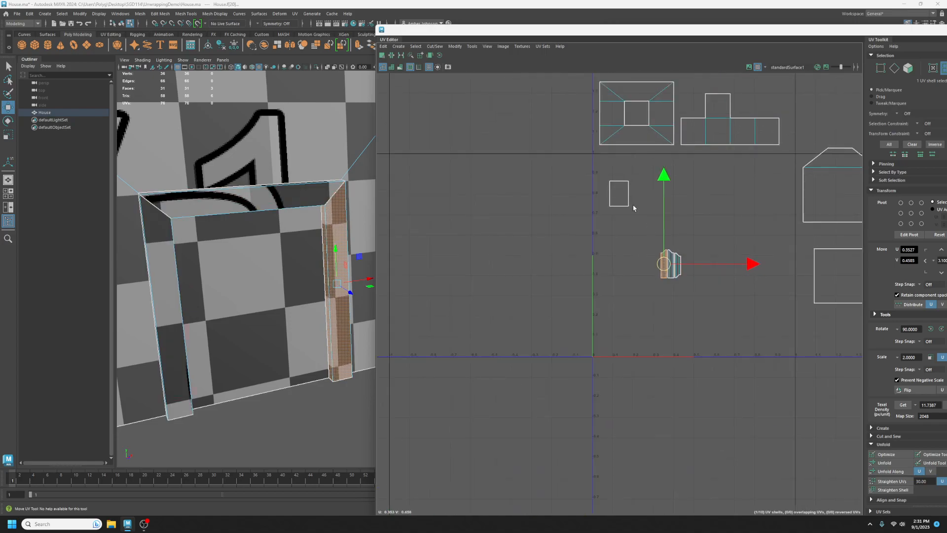
Step: Place the door panel's shell beside the frame shells and move them all above the 0 to 1 UV space, next to the chimney shell
click(619, 193)
drag(617, 195, 697, 264)
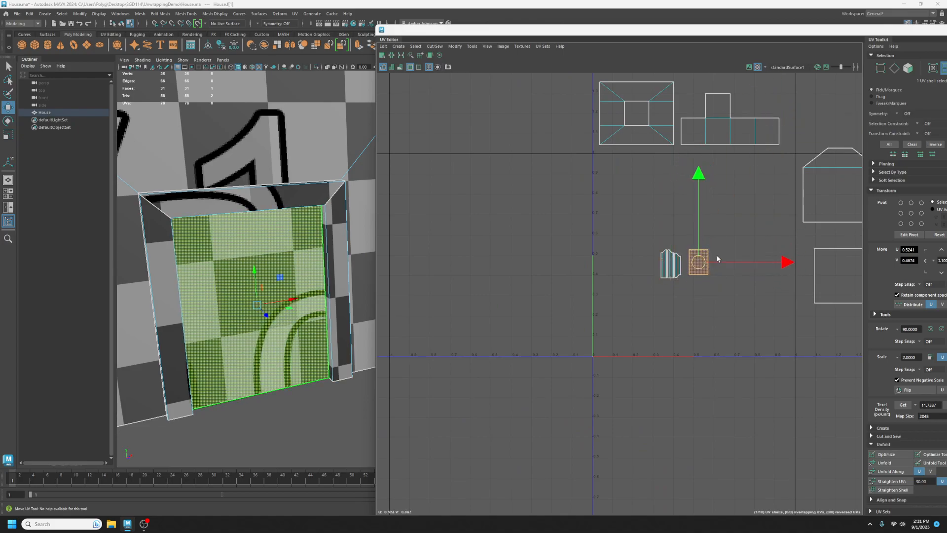
scroll(730, 280, down, 1)
alt+middle_drag(734, 247, 655, 293)
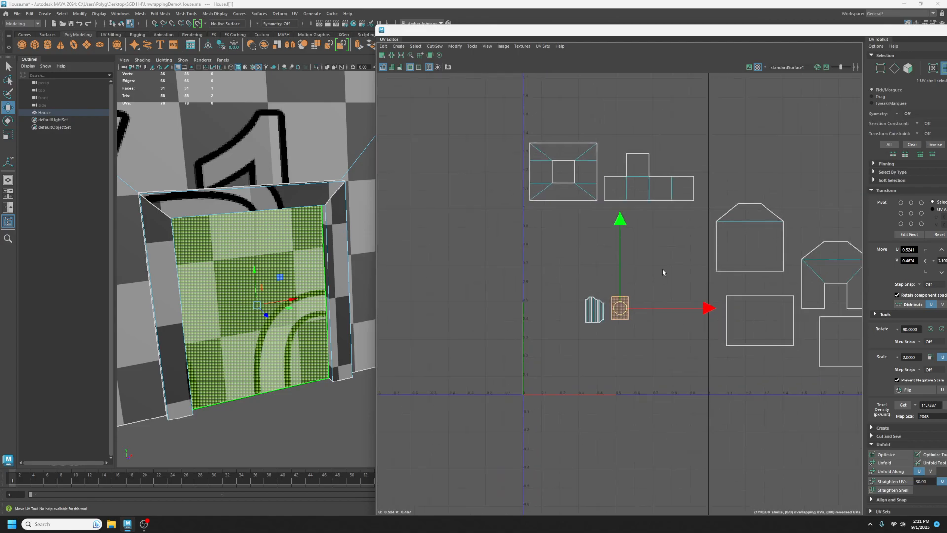
drag(666, 260, 543, 354)
drag(605, 316, 677, 161)
click(663, 299)
Step: Widen the UV Editor window and reposition it so the whole UV Toolkit fits on screen
scroll(662, 299, down, 3)
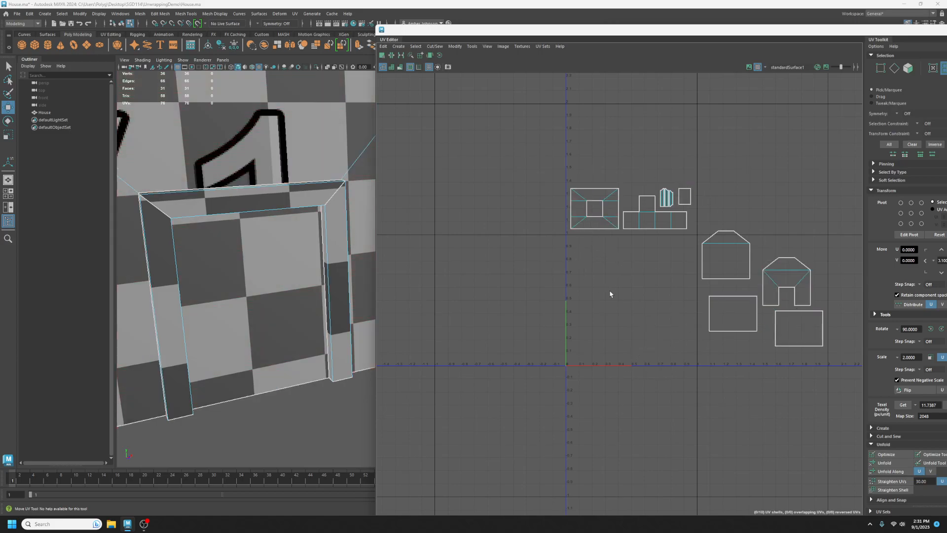
alt+middle_drag(648, 323, 586, 327)
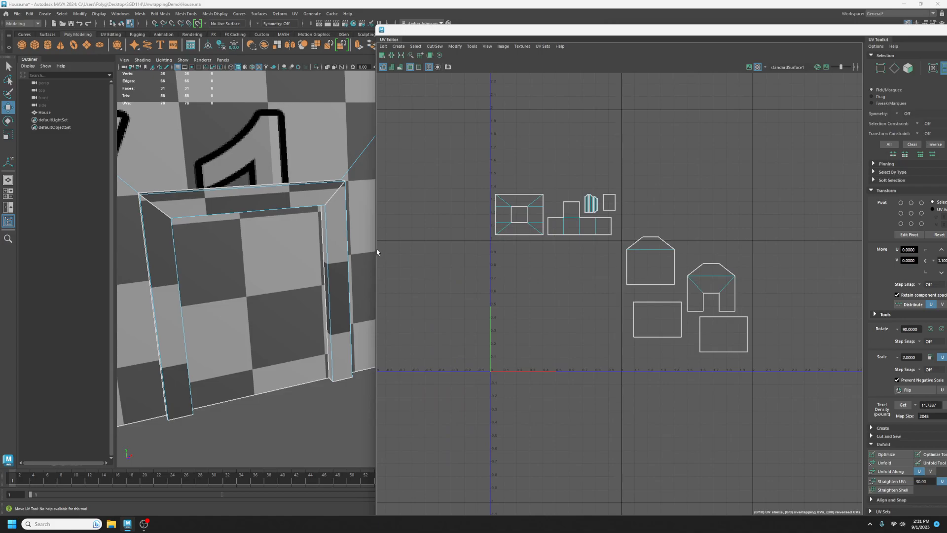
drag(375, 250, 324, 241)
drag(294, 236, 295, 236)
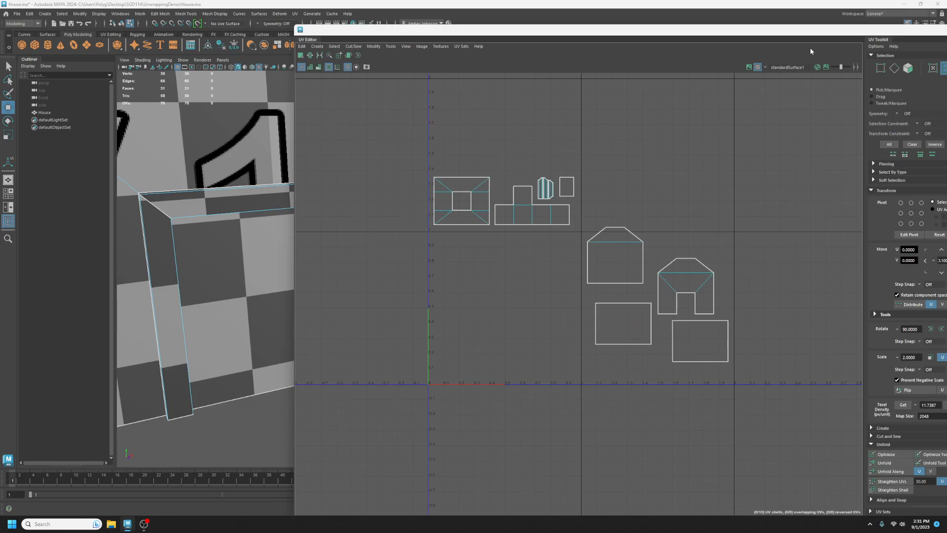
drag(817, 32, 726, 23)
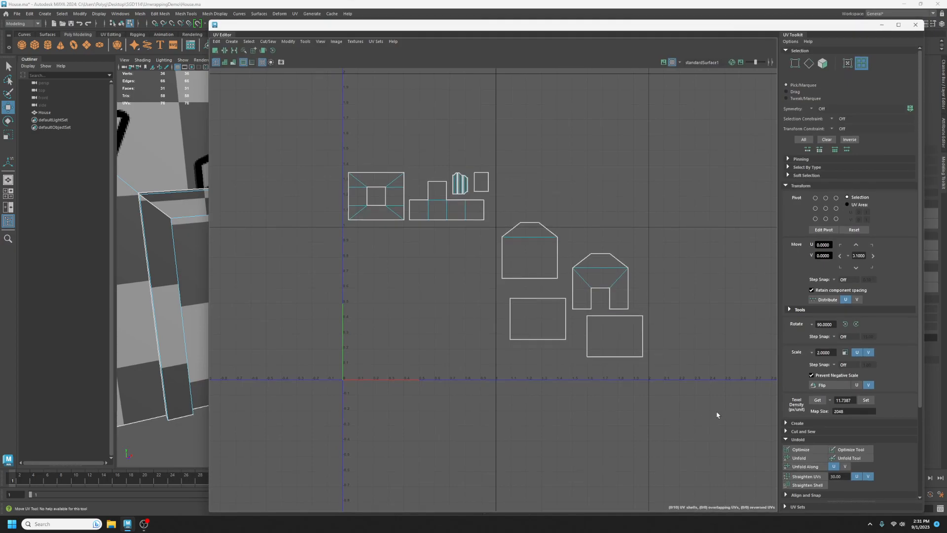
Step: Set the texel density of all the house's UV shells to 10.24 px/unit
double_click(844, 399)
text(10.24)
key(Return)
drag(298, 135, 688, 417)
click(867, 401)
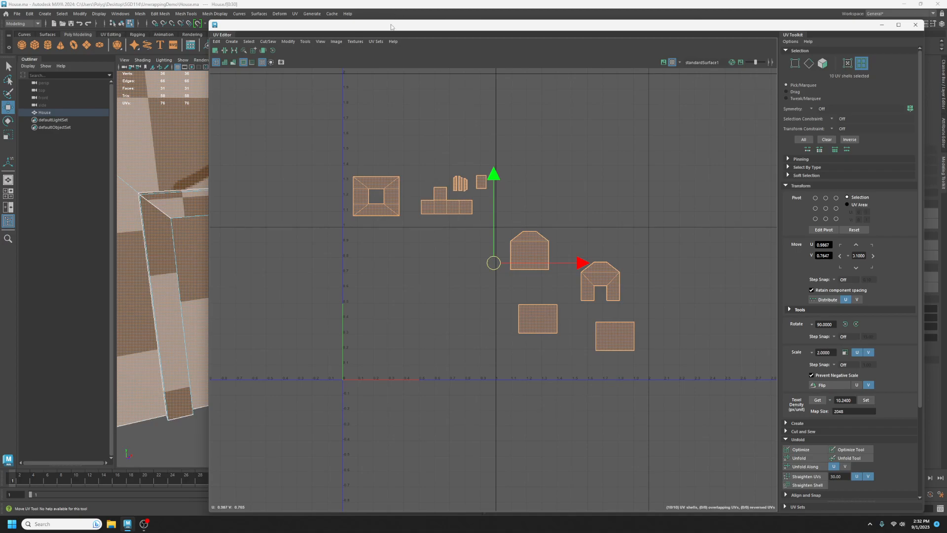
Step: Raise the UV Editor window, deselect the shells and bring up the Arrange and Layout tools in the UV Toolkit
drag(393, 26, 384, 9)
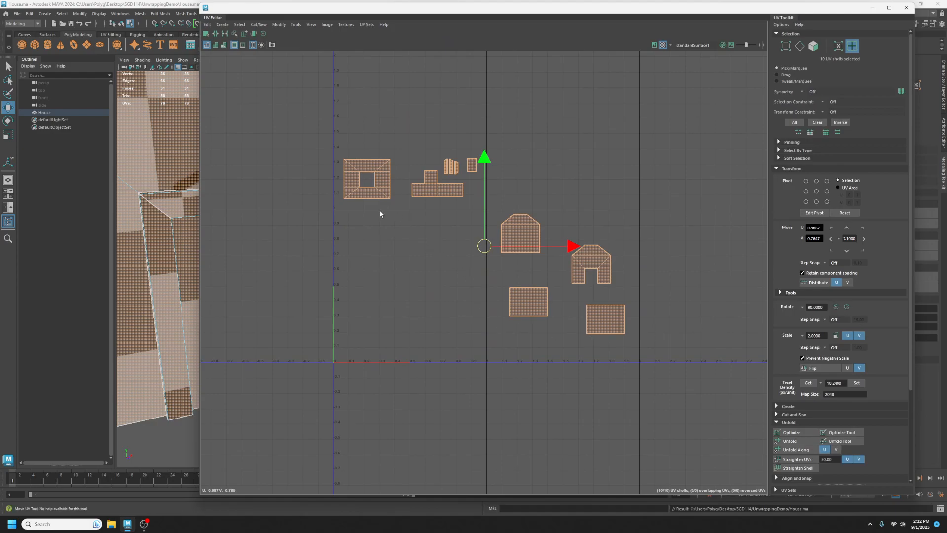
click(542, 383)
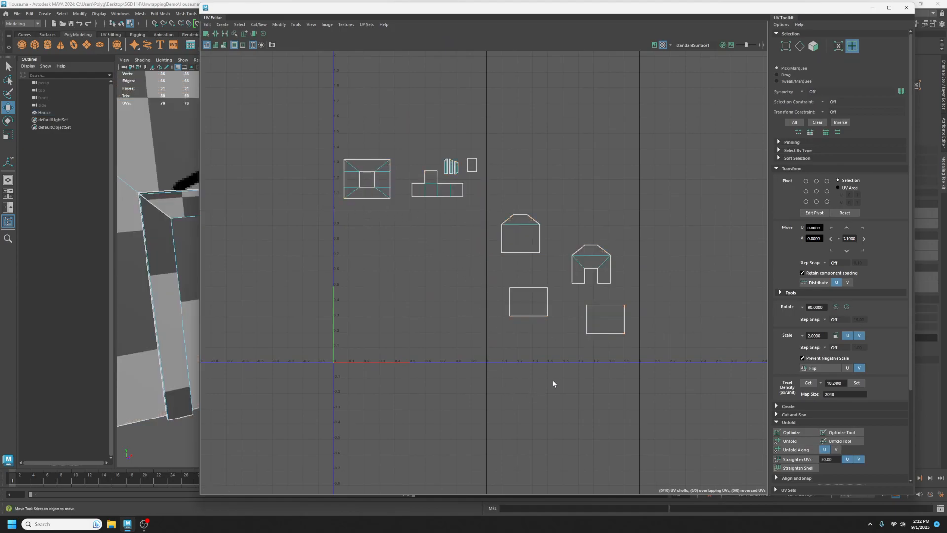
scroll(845, 265, down, 5)
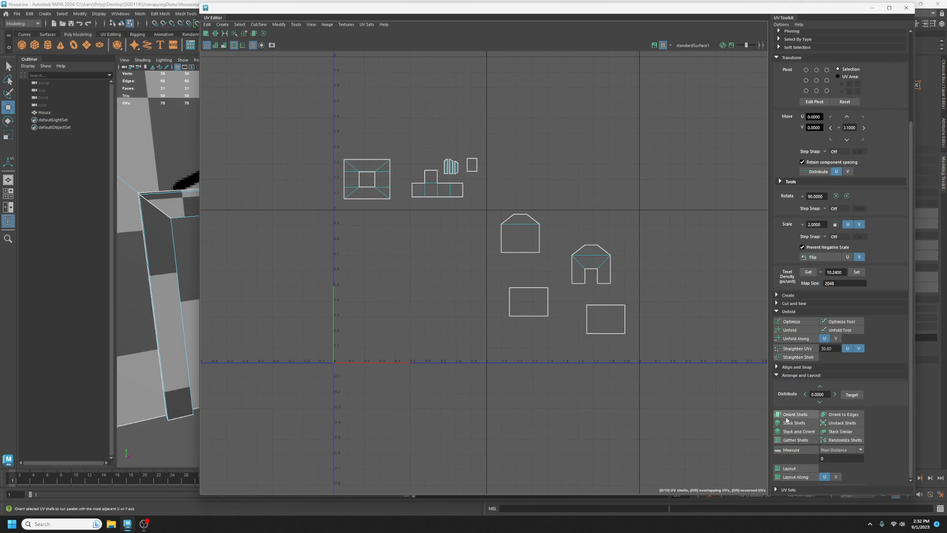
Step: Rotate the lower-right rectangular wall, the door-opening wall and the plain gable wall shells freehand to slightly tilted angles
click(608, 319)
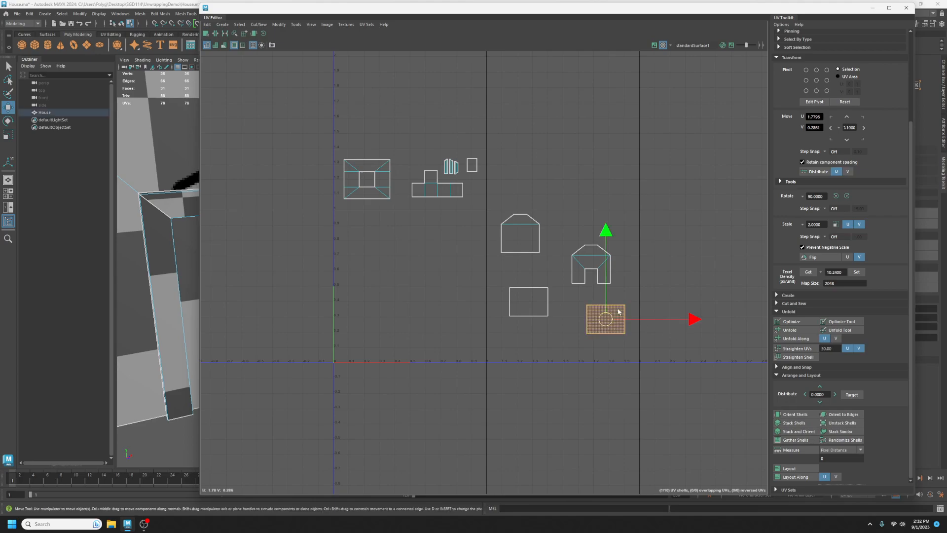
key(e)
drag(682, 290, 679, 296)
drag(667, 262, 657, 249)
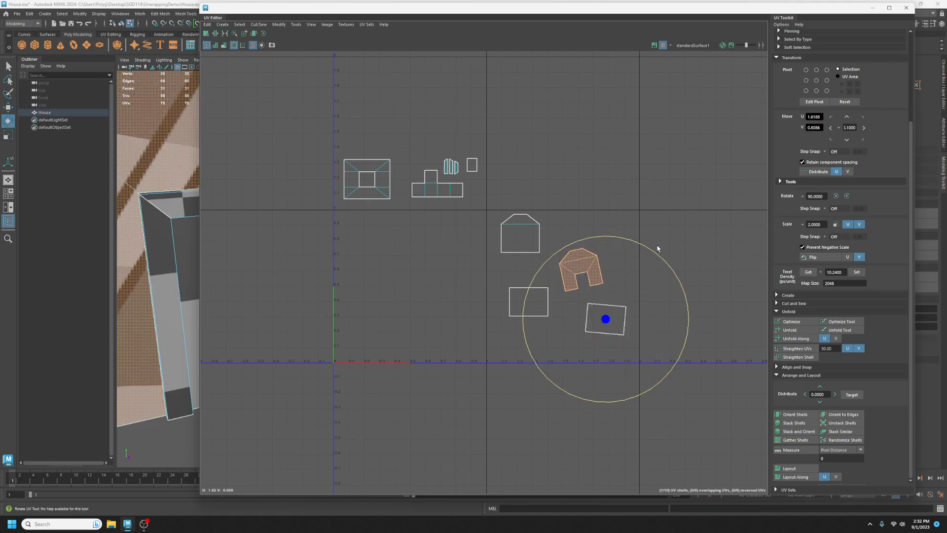
click(527, 235)
drag(600, 205, 604, 229)
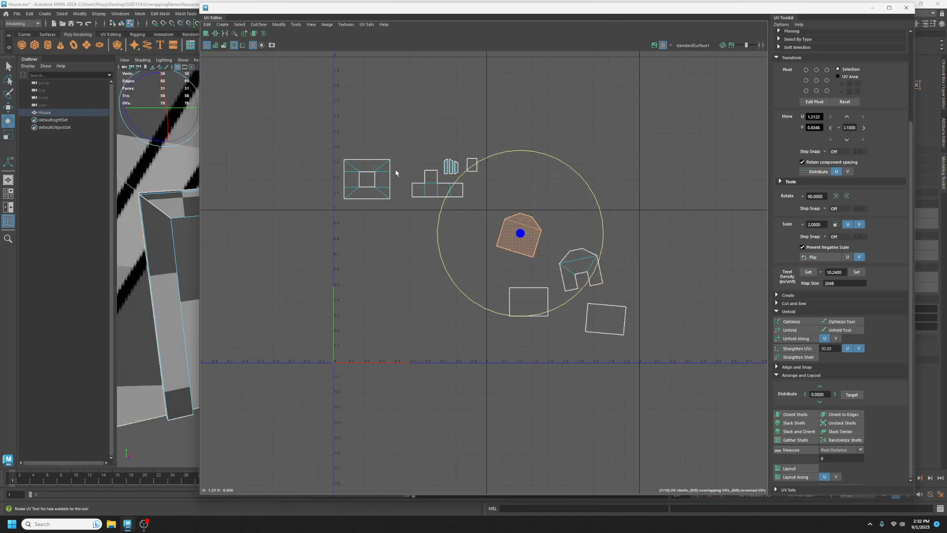
Step: Rotate the roof shell and the door frame's top shell freehand to tilted angles
click(375, 183)
drag(443, 146, 423, 117)
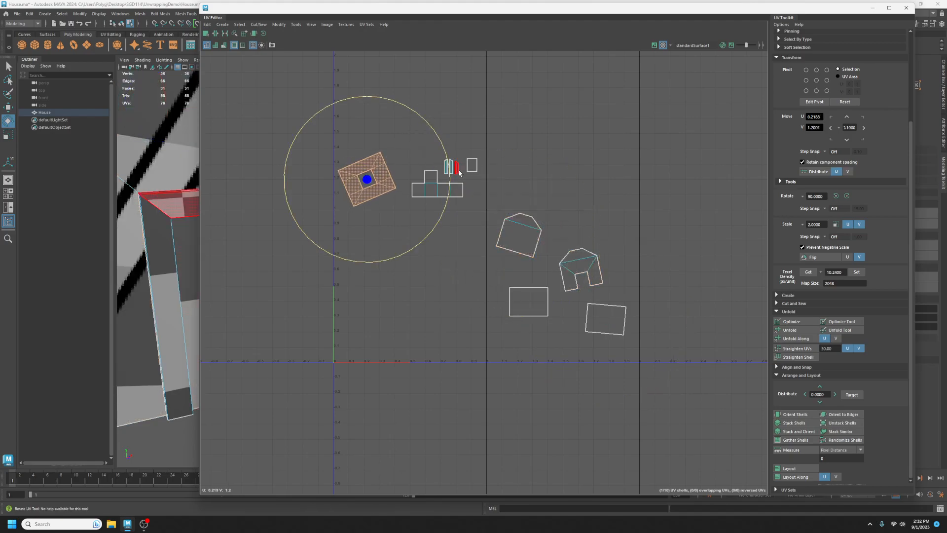
click(450, 166)
drag(536, 147, 537, 163)
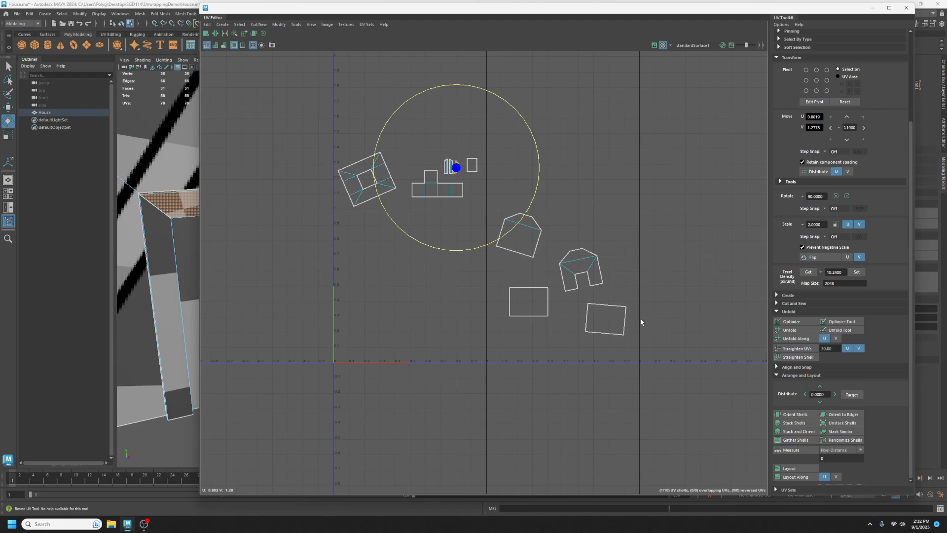
Step: Straighten the tilted lower-right rectangular wall and the door-opening wall shells with Orient Shells
scroll(776, 279, up, 3)
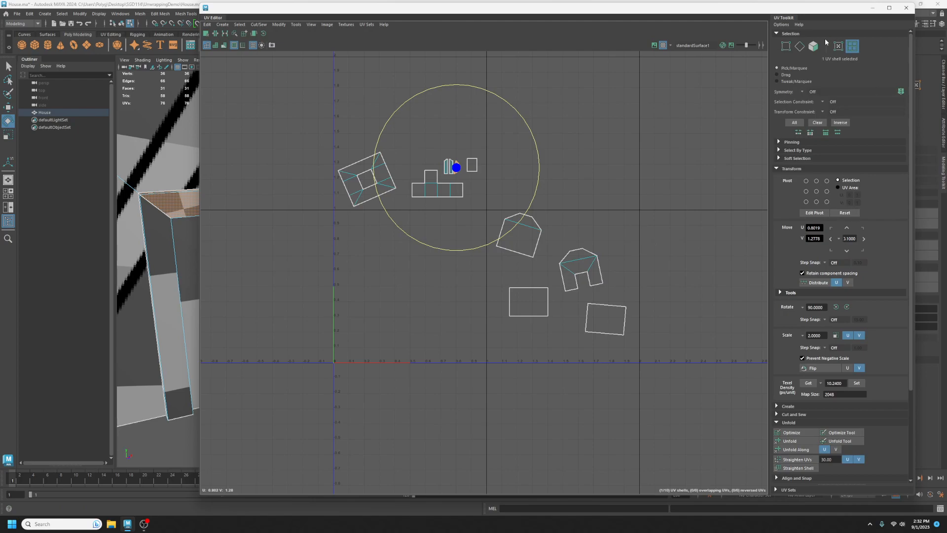
click(614, 324)
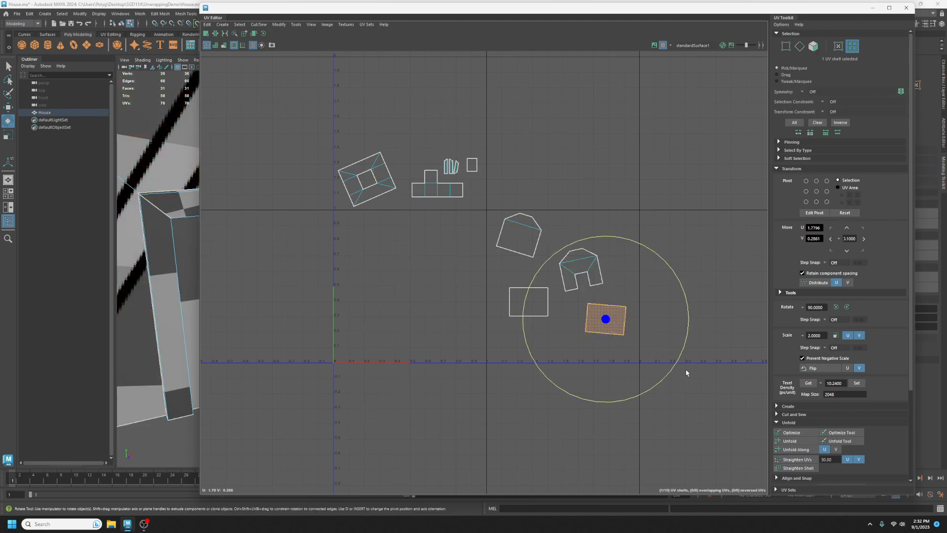
scroll(838, 441, down, 3)
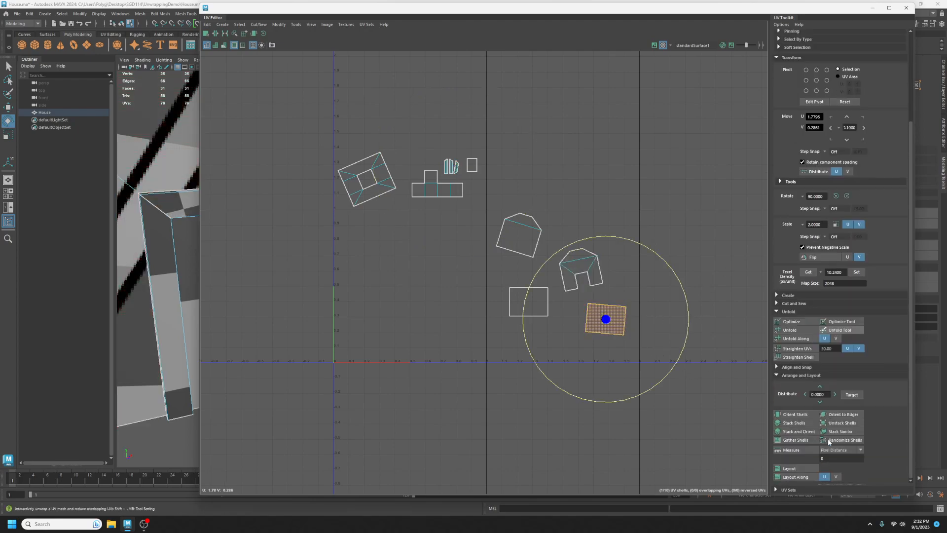
click(783, 312)
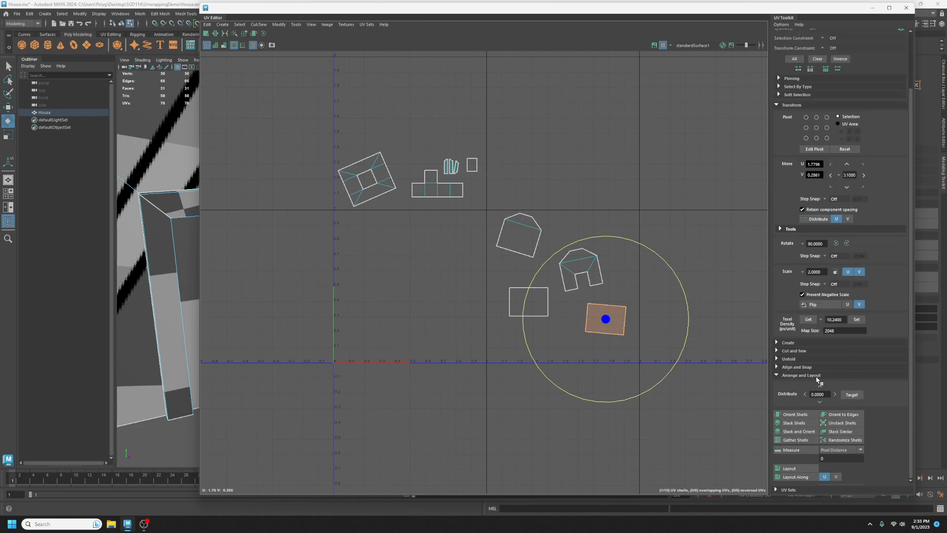
click(806, 416)
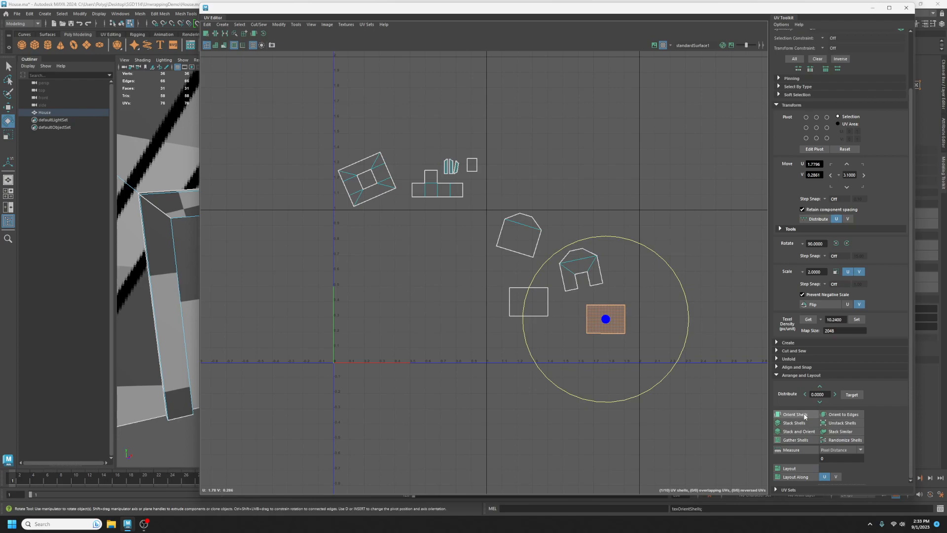
click(584, 269)
click(801, 415)
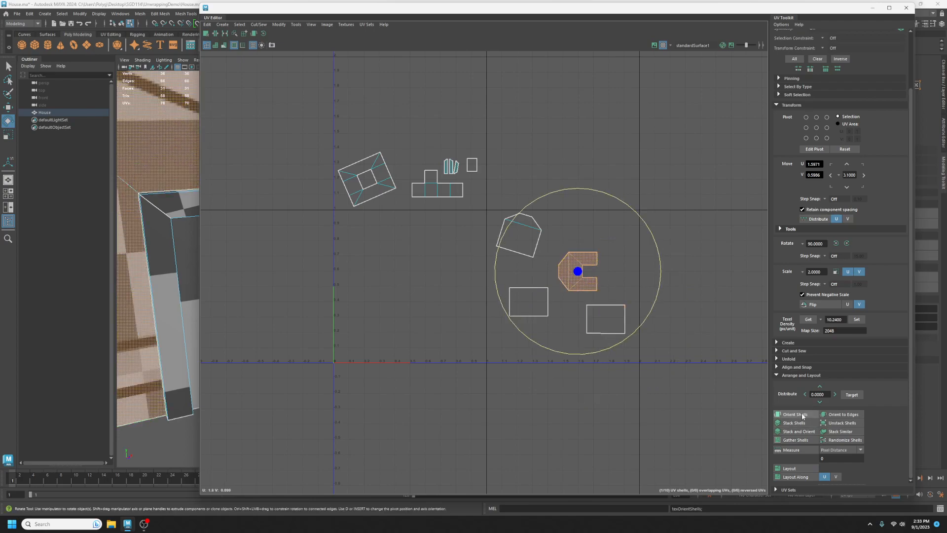
Step: Reapply Orient Shells to the lower-right rectangular wall and door-opening wall, and rotate the door-opening wall 90 degrees clockwise so its gable points up
key(q)
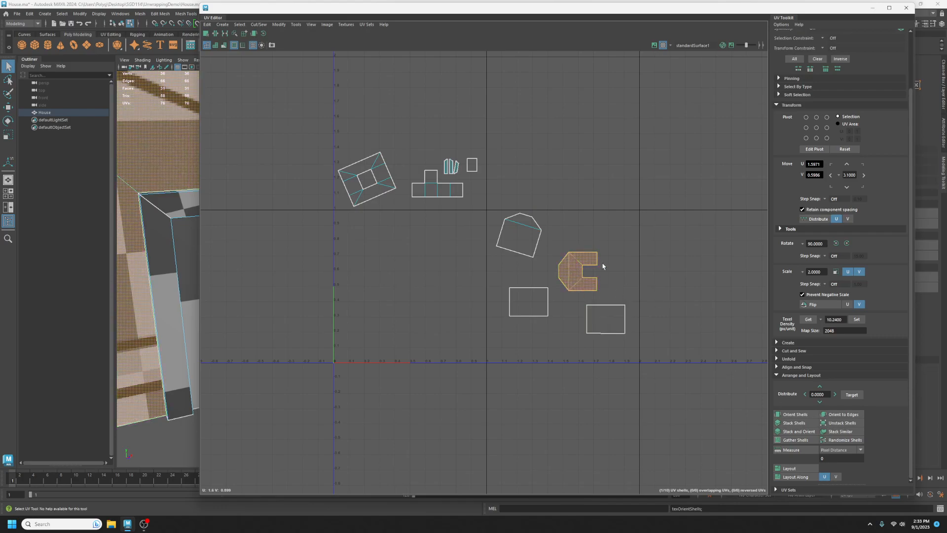
click(618, 332)
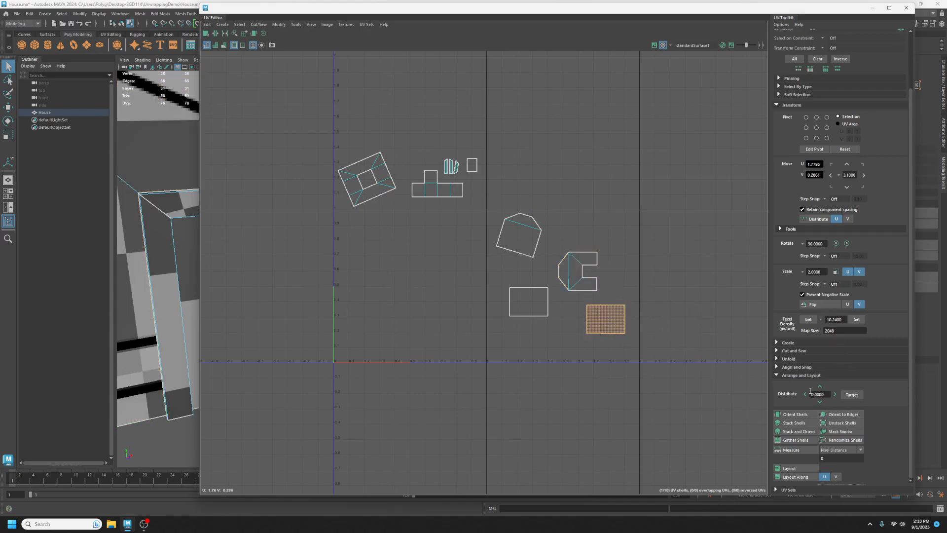
click(795, 414)
scroll(653, 344, up, 1)
click(582, 269)
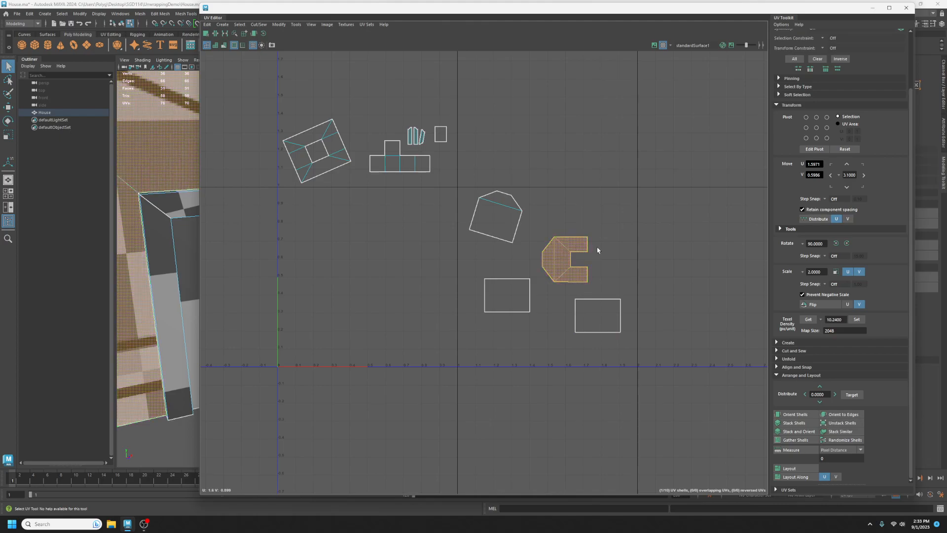
click(795, 414)
click(847, 244)
Step: Straighten the plain gable wall, roof and door frame top shells with Orient Shells and clear the selection
click(511, 230)
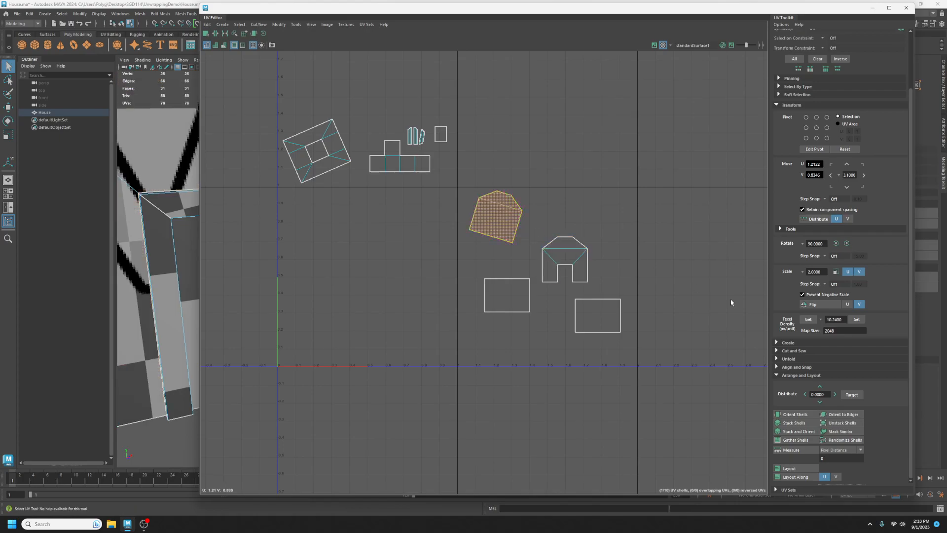
click(804, 416)
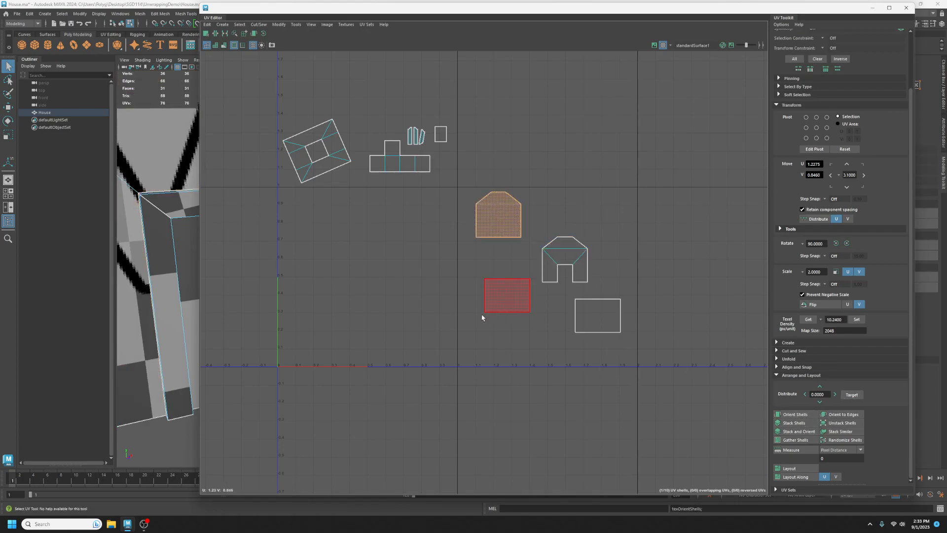
click(334, 155)
click(794, 415)
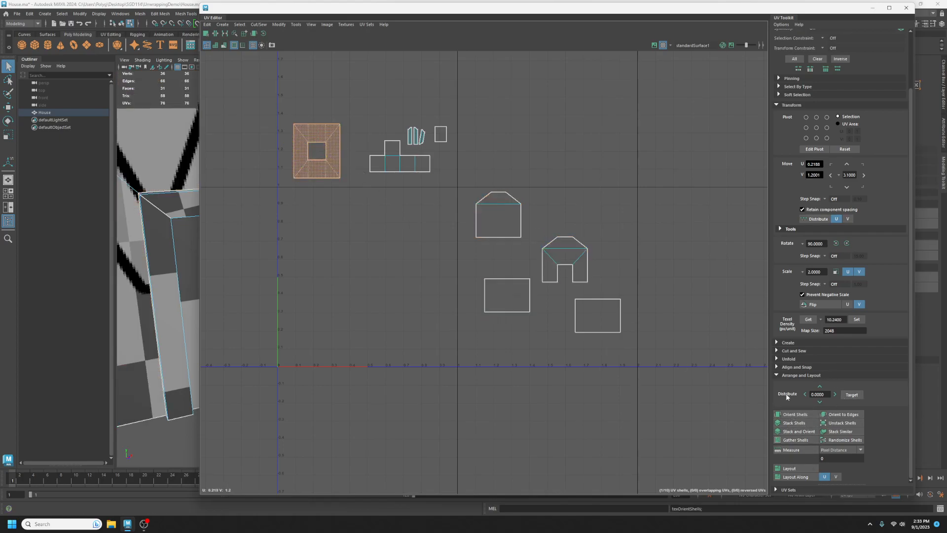
click(423, 137)
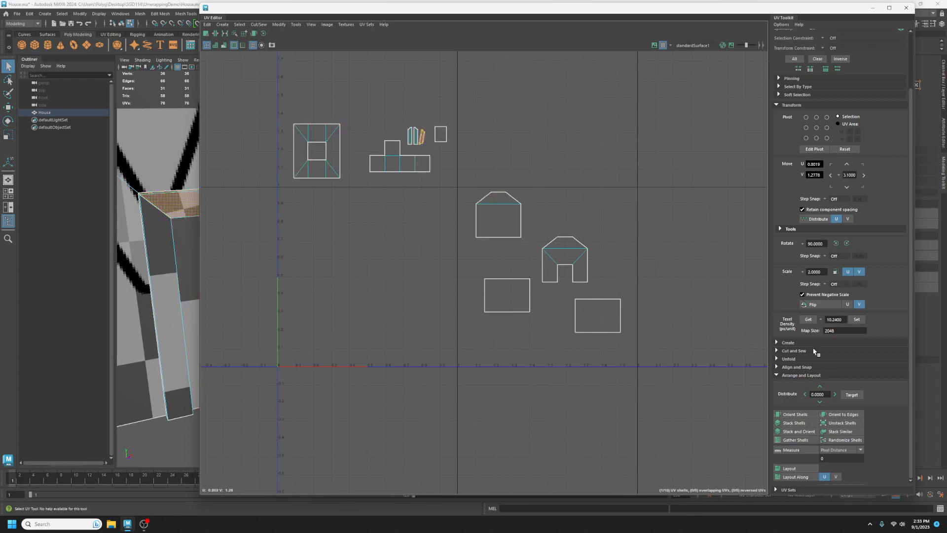
click(794, 415)
click(560, 140)
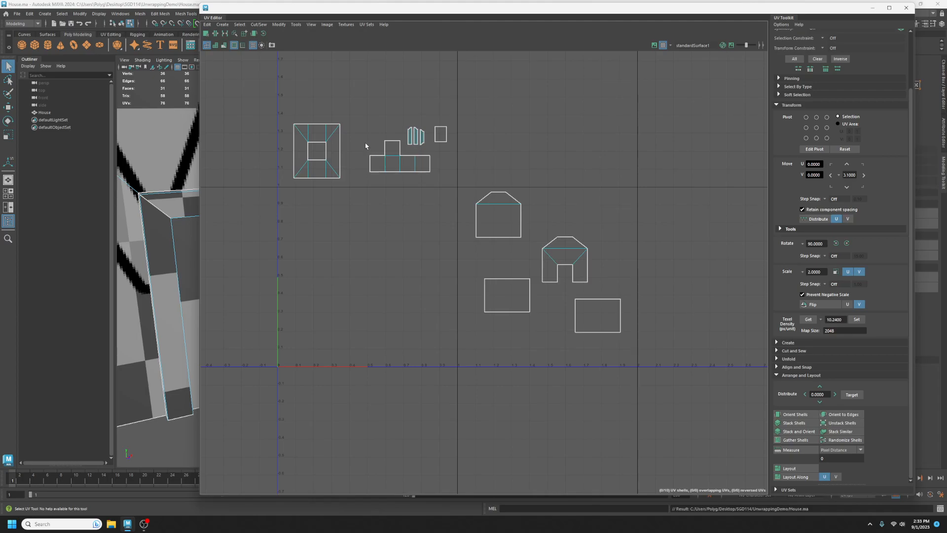
Step: Select all the house's UV shells and open the Layout UVs options beside them
drag(254, 64, 698, 414)
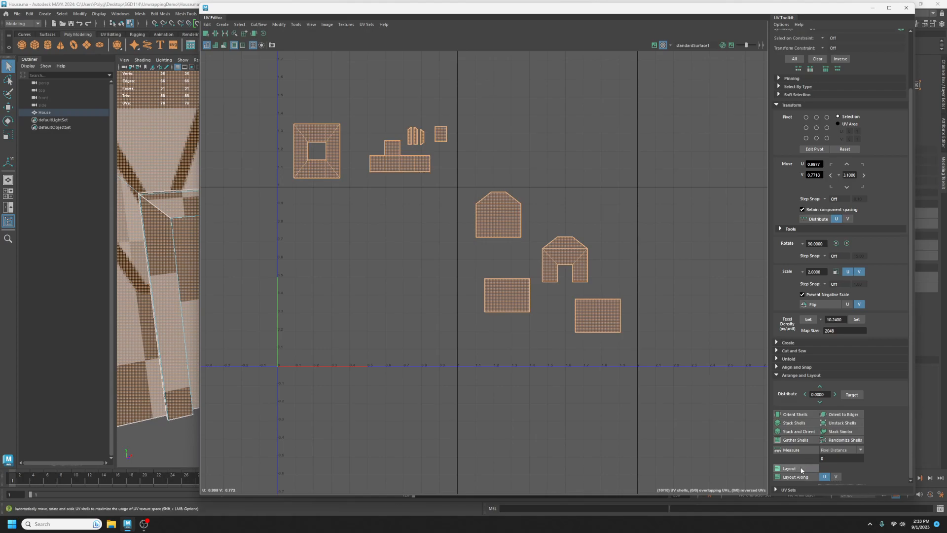
shift+click(802, 470)
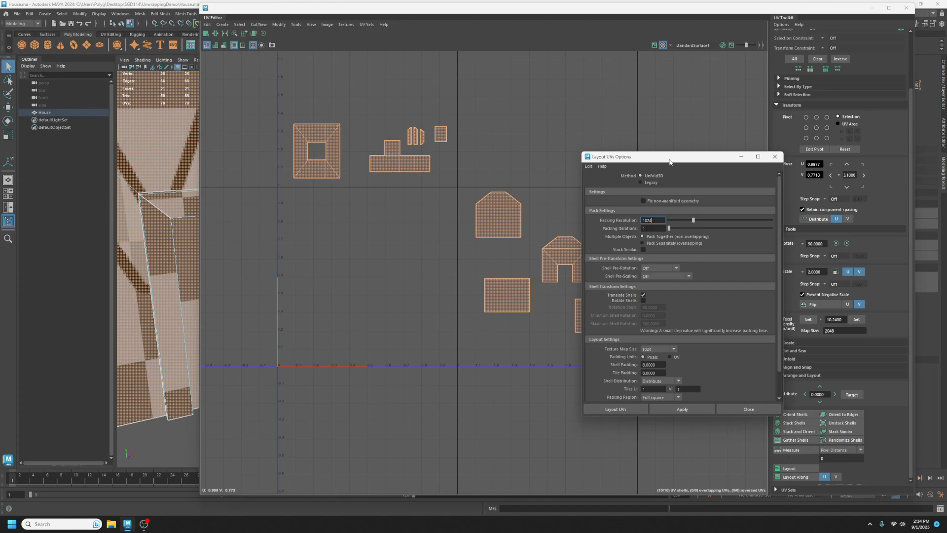
drag(671, 162, 729, 33)
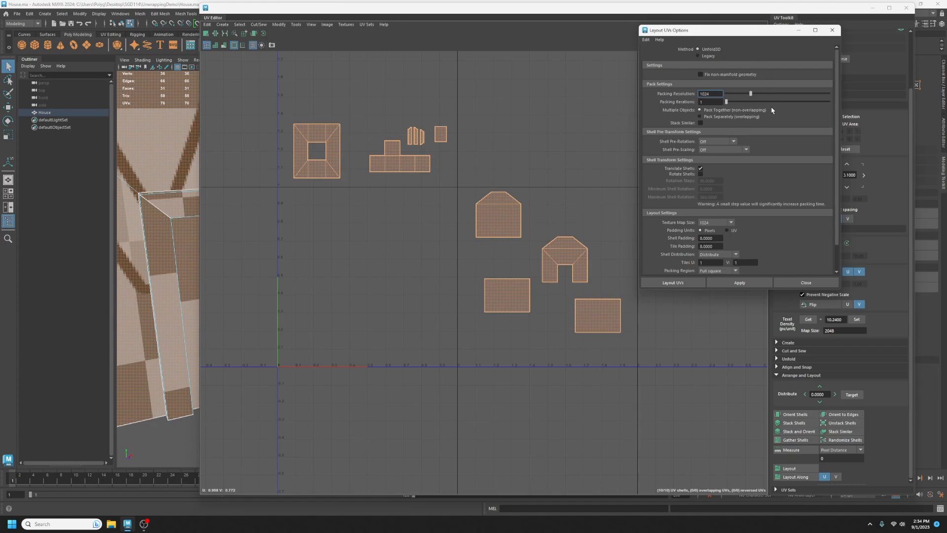
scroll(772, 111, down, 2)
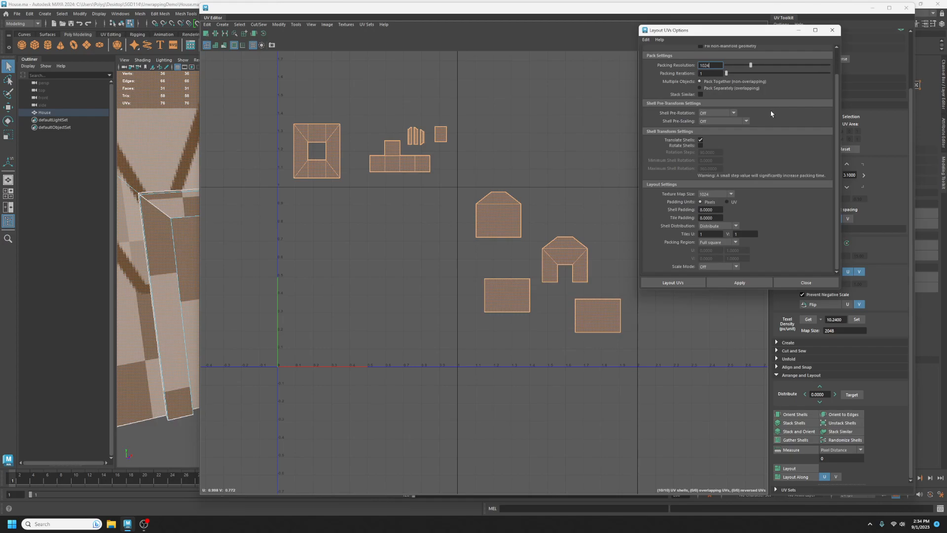
Step: Set the layout's shell pre-scaling to Preserve 3D Ratios and enable Rotate Shells, keeping pre-rotation off
click(746, 121)
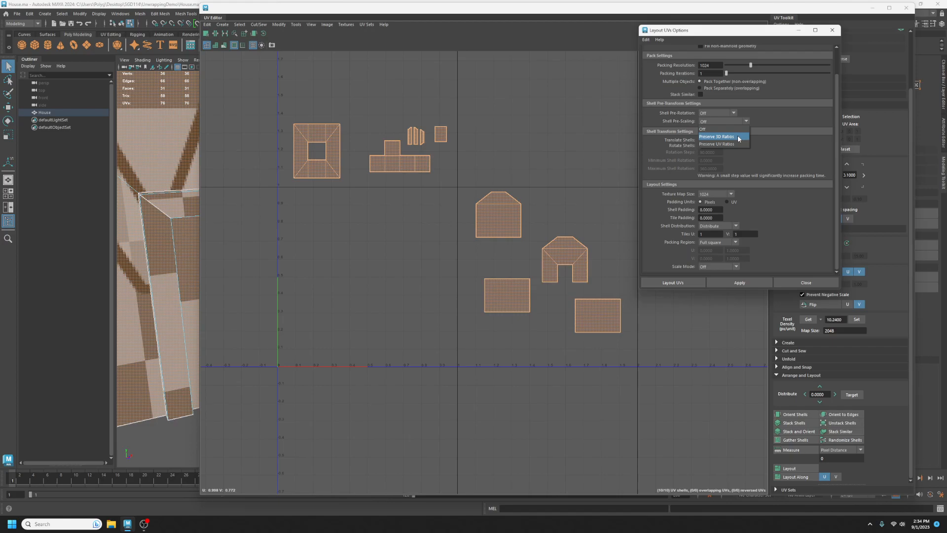
click(738, 138)
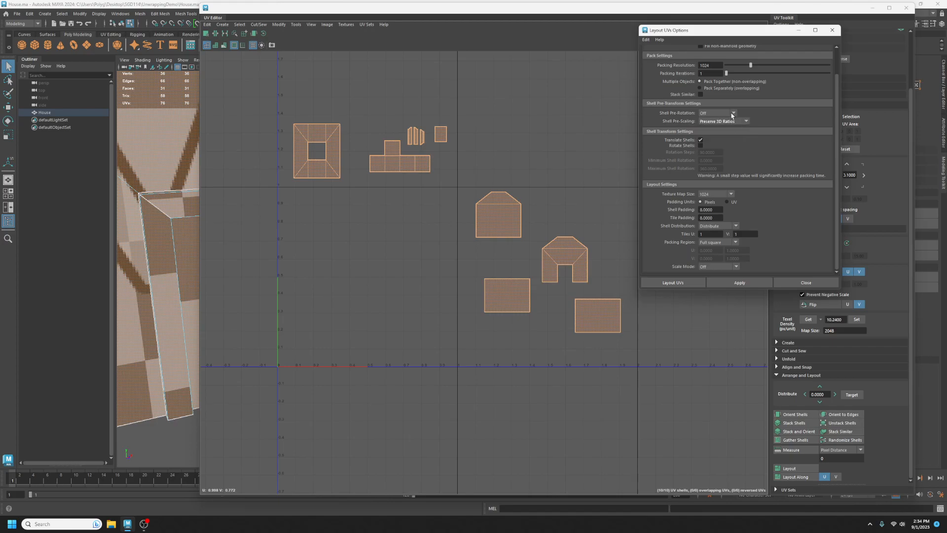
click(733, 113)
click(780, 118)
click(700, 145)
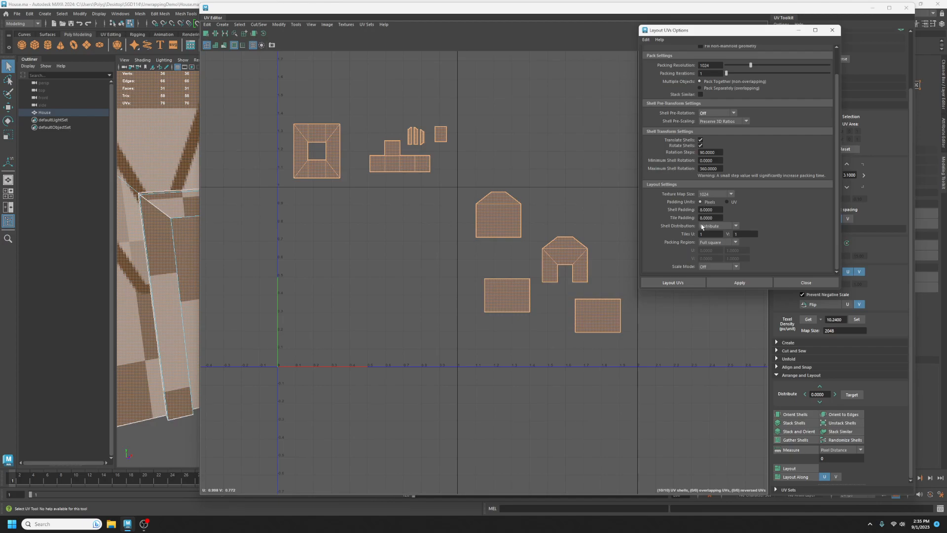
Step: Try to lay out all the selected shells with Scale Mode off and inspect their size against the UV grid
click(748, 285)
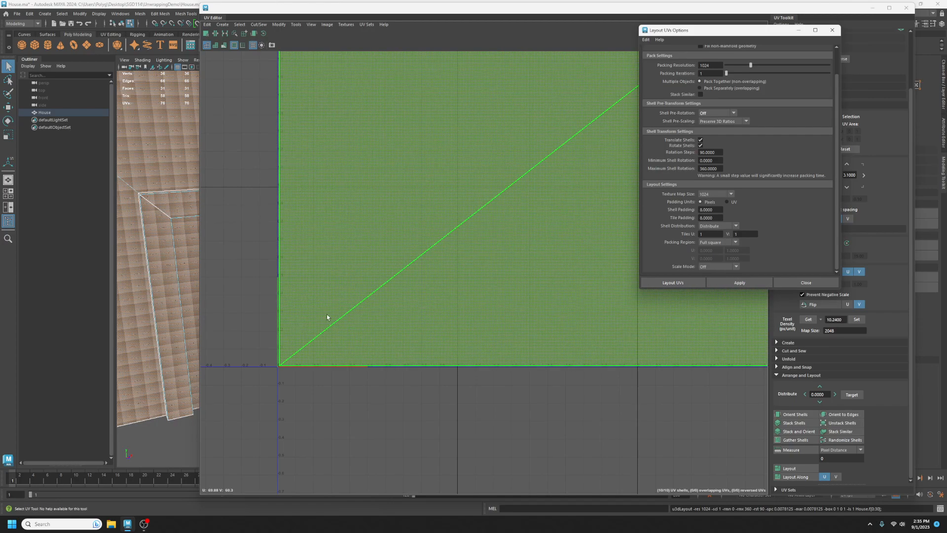
scroll(412, 291, down, 4)
scroll(416, 289, down, 8)
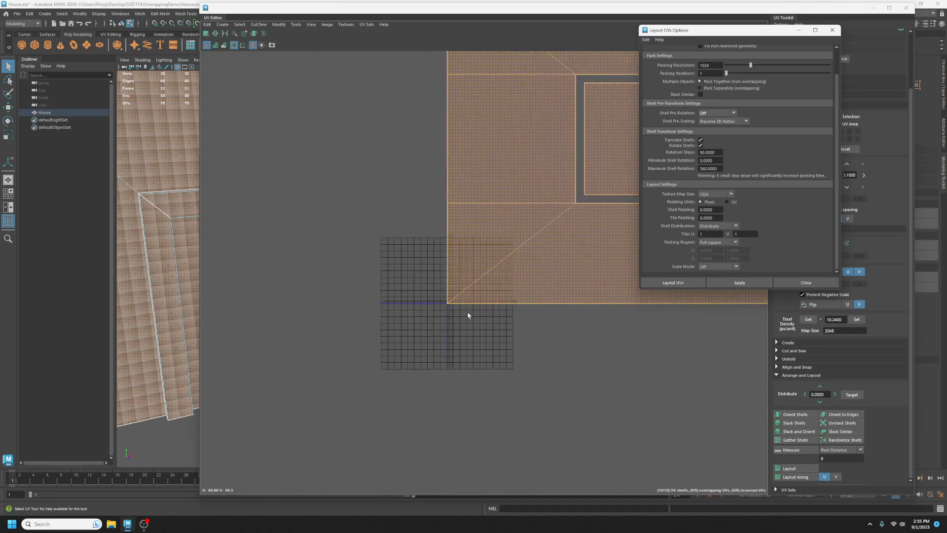
scroll(468, 315, up, 4)
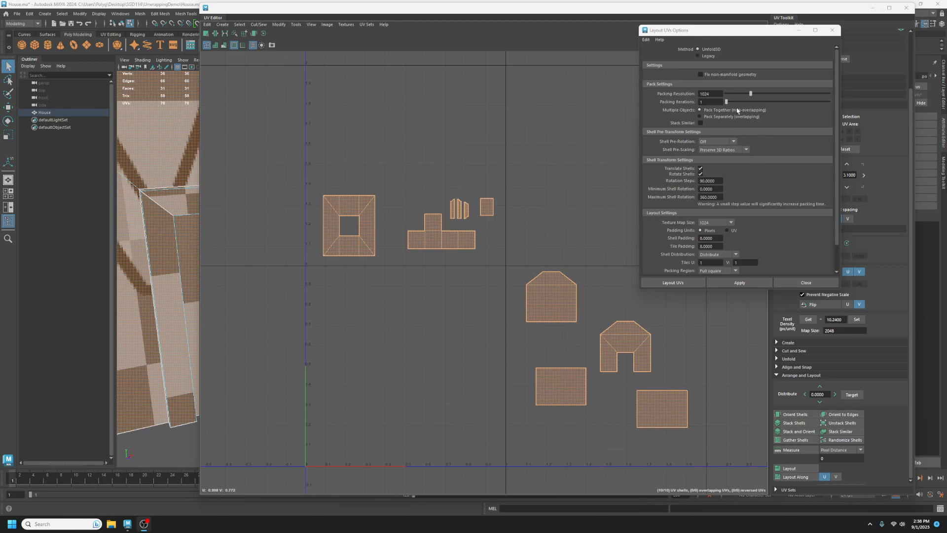
Step: Enlarge the Layout UVs options window to show all settings and set Scale Mode to Uniform
scroll(751, 153, down, 2)
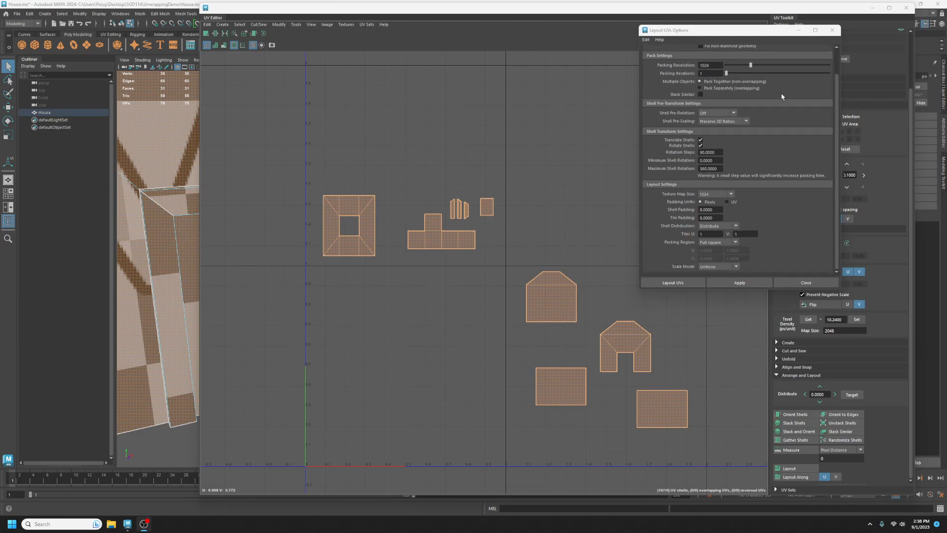
scroll(794, 166, up, 2)
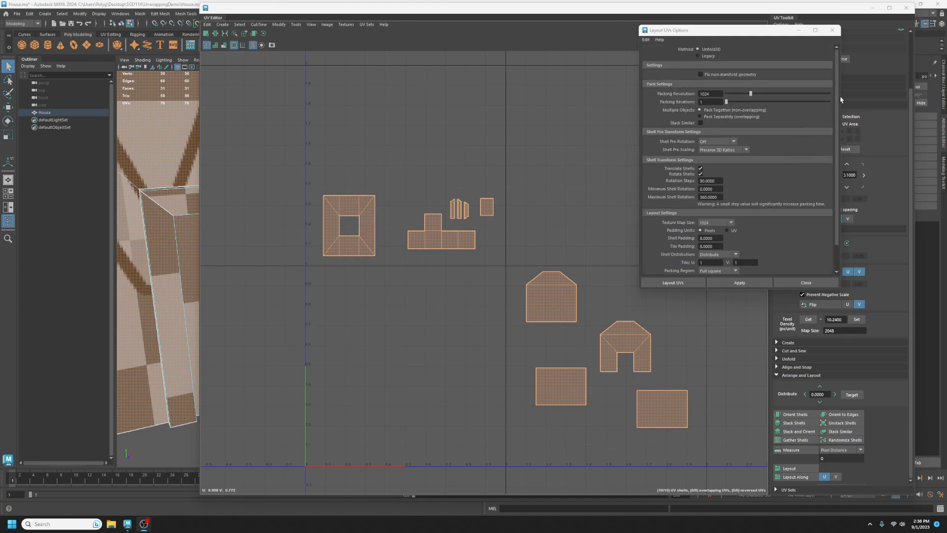
drag(836, 92, 839, 58)
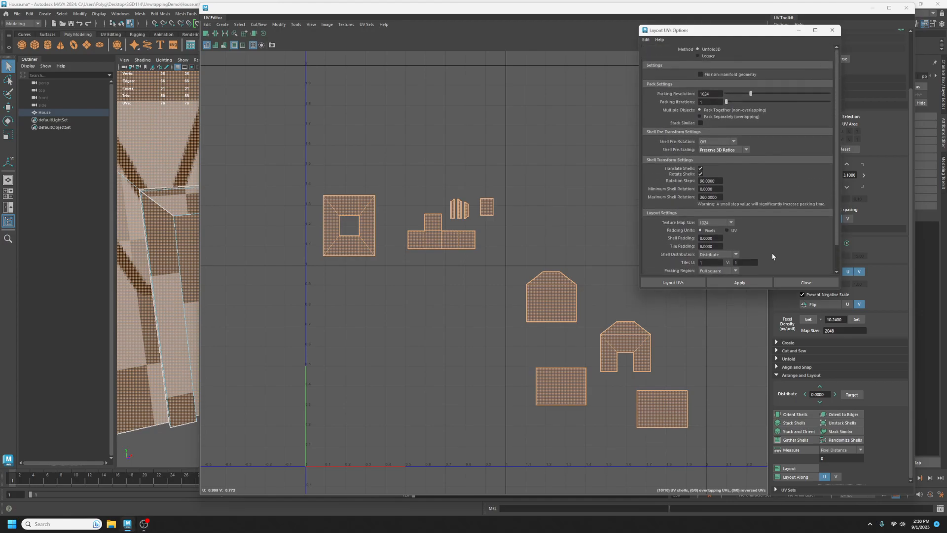
drag(763, 290, 763, 364)
click(734, 295)
click(706, 302)
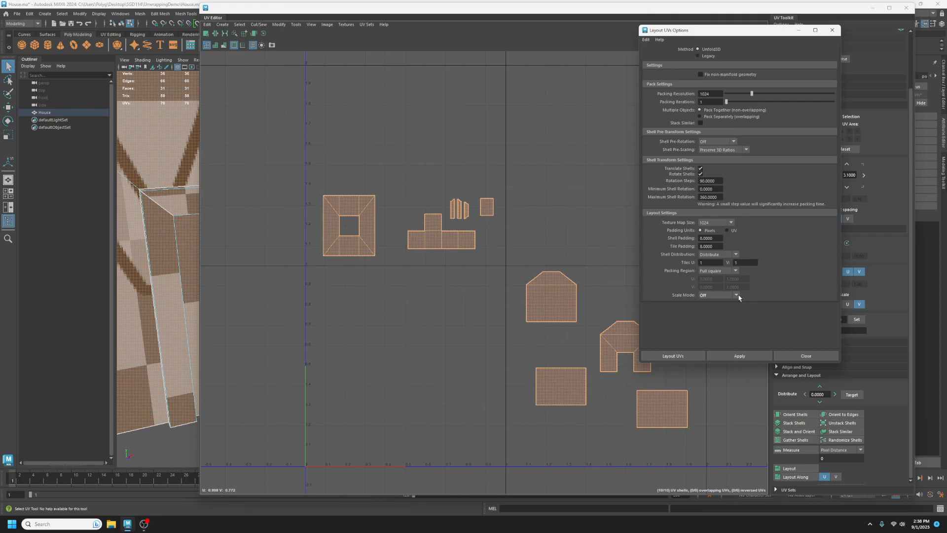
click(736, 294)
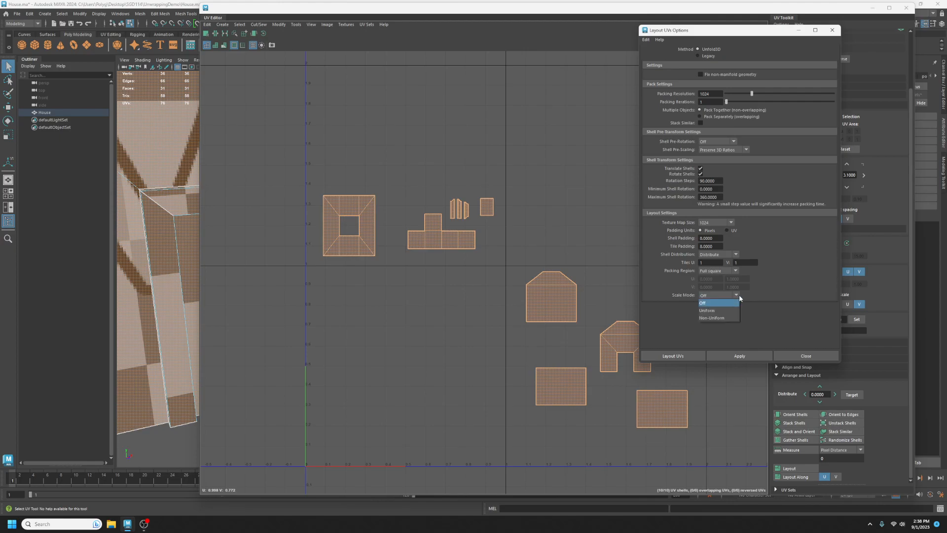
click(718, 311)
Step: Apply the Uniform-scale layout to all shells, inspect the packing in the UV square and undo it
click(739, 356)
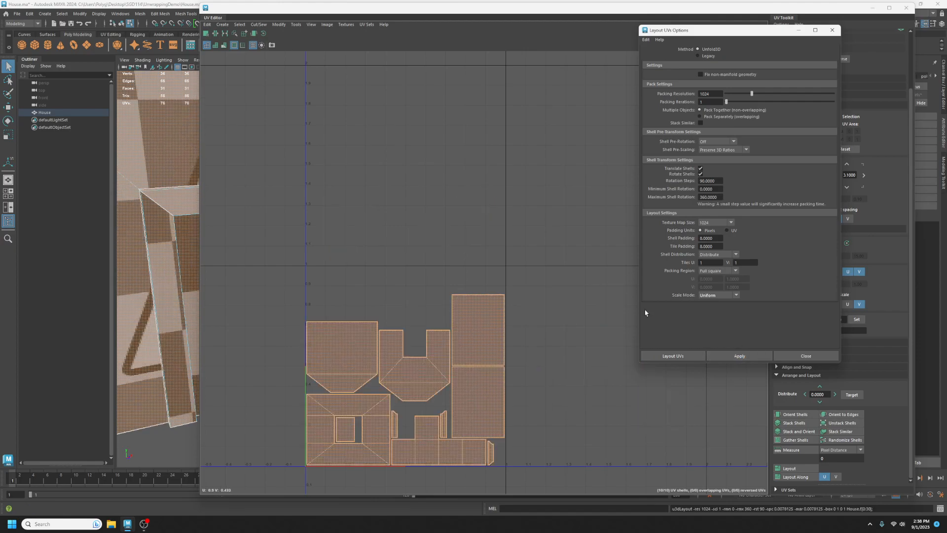
scroll(535, 319, up, 5)
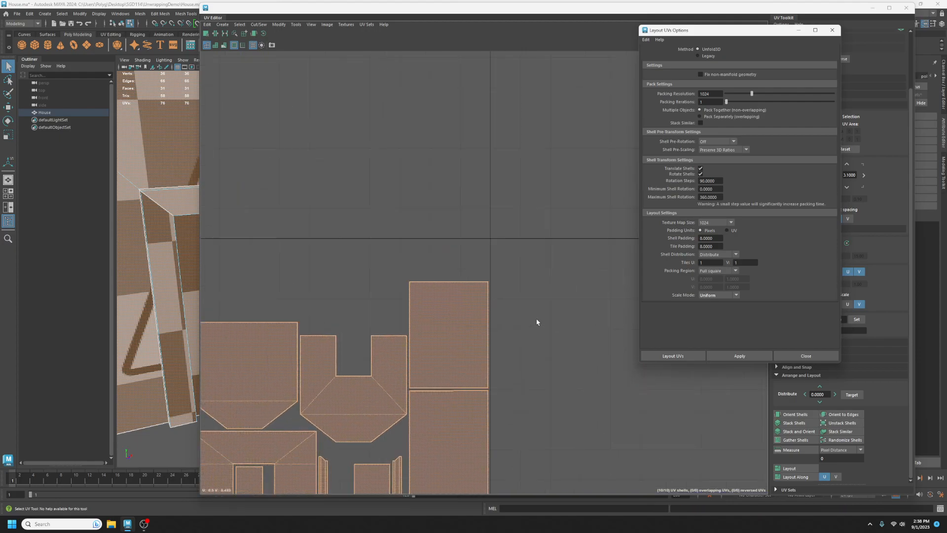
alt+middle_drag(519, 355, 597, 168)
alt+middle_drag(585, 249, 613, 370)
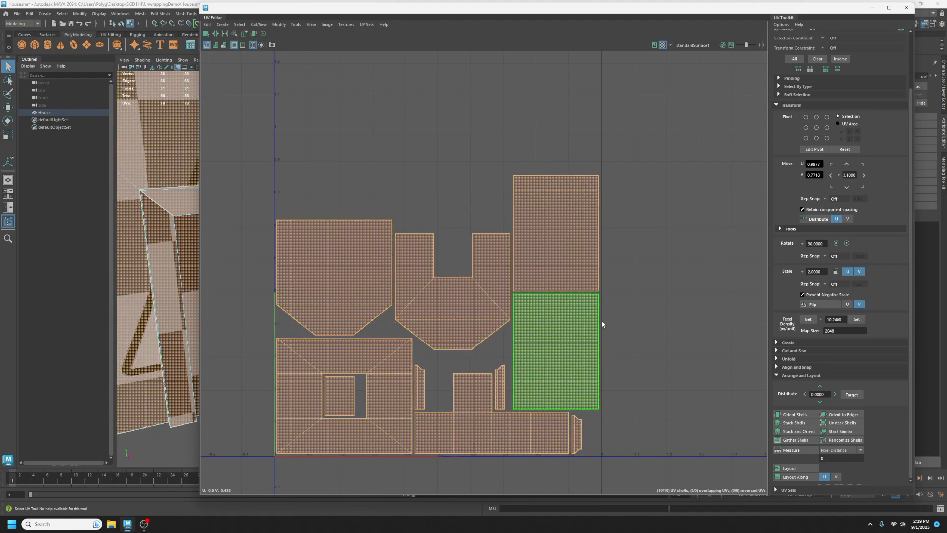
key(ctrl+z)
scroll(567, 367, down, 4)
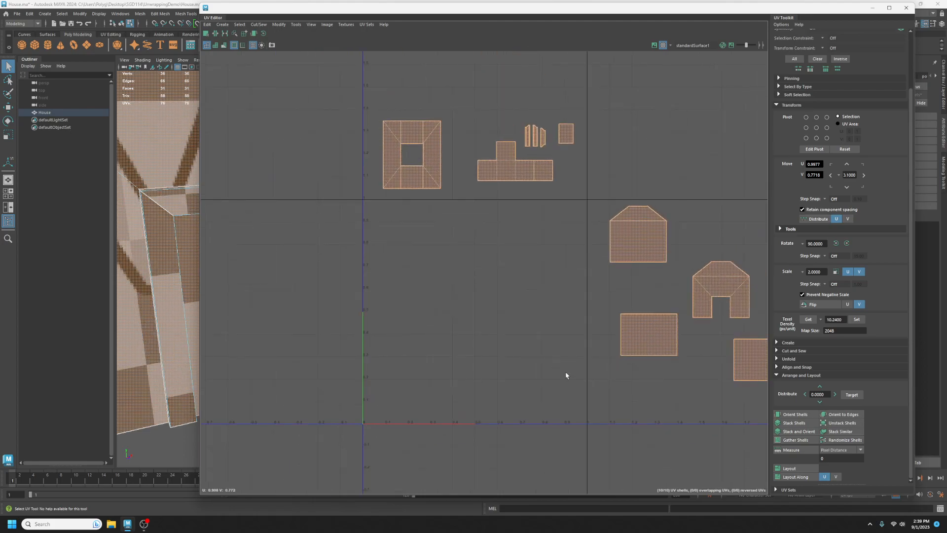
Step: Move the UV Editor clear of the Layout UVs options and disable Rotate Shells
drag(651, 13, 434, 22)
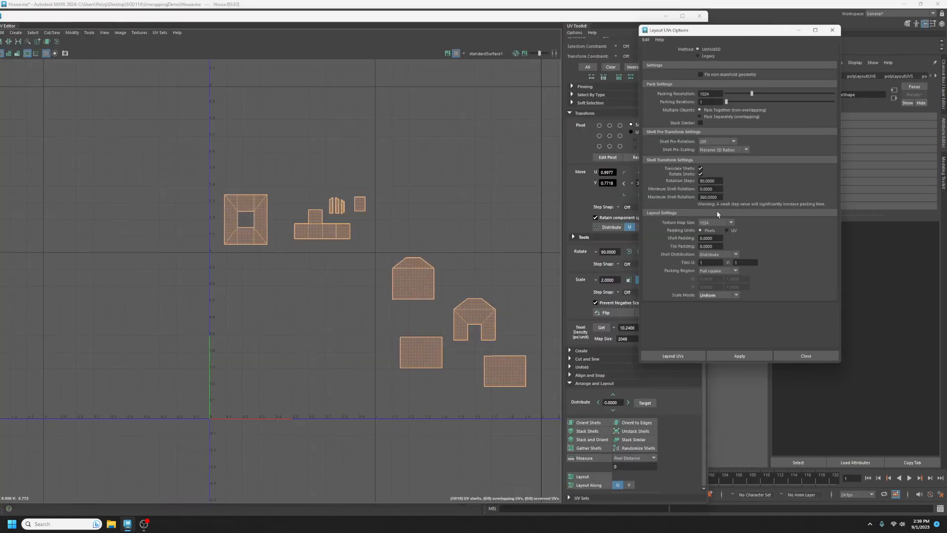
click(701, 174)
click(701, 175)
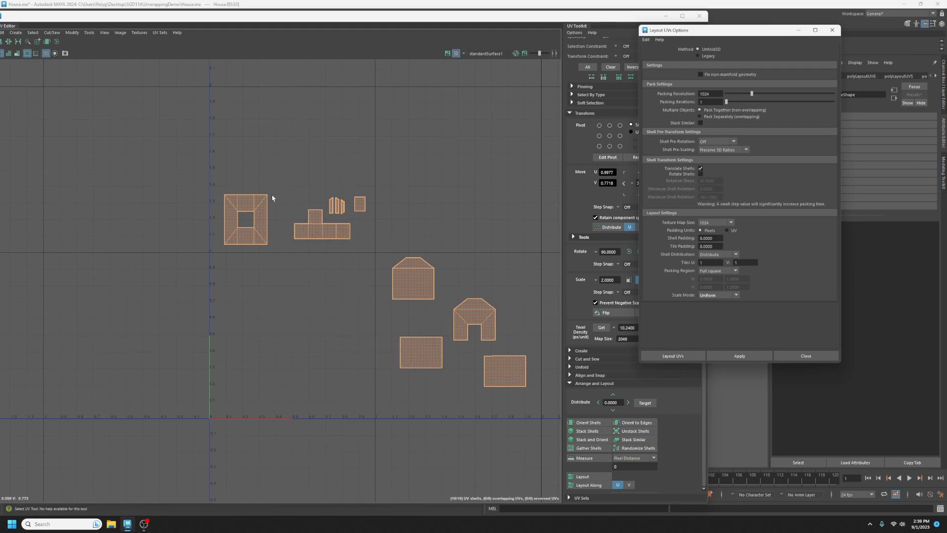
Step: Apply the Uniform-scale layout to all shells with shell rotation disabled and move the UV Editor clear of the options window
click(269, 232)
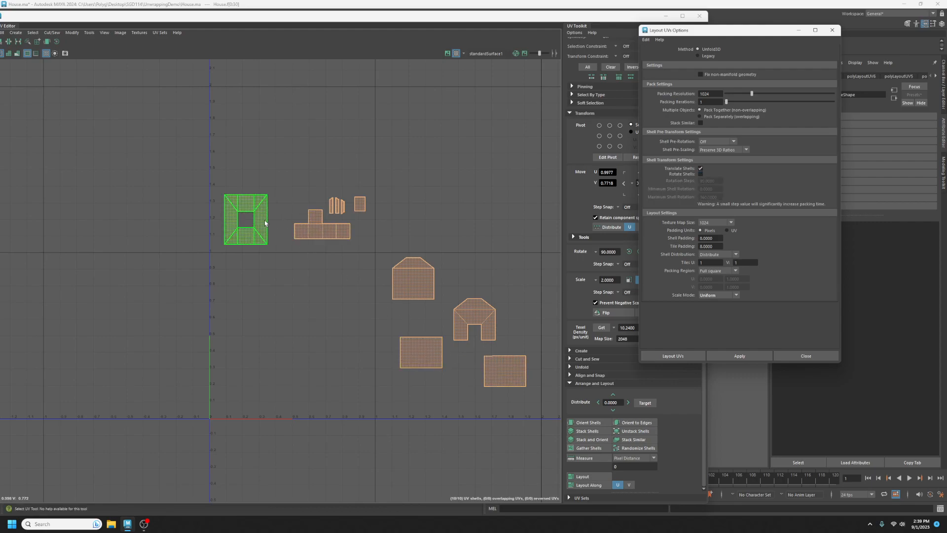
click(746, 355)
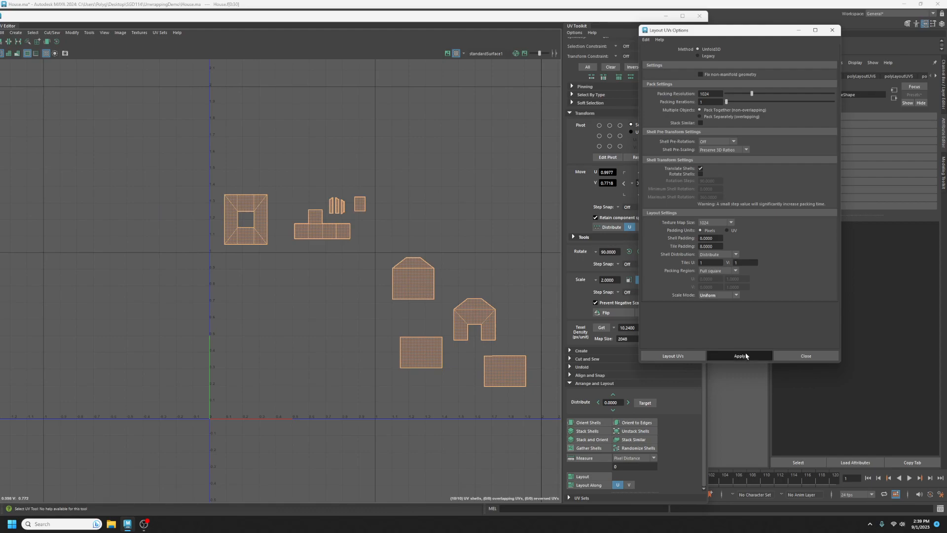
scroll(364, 342, up, 4)
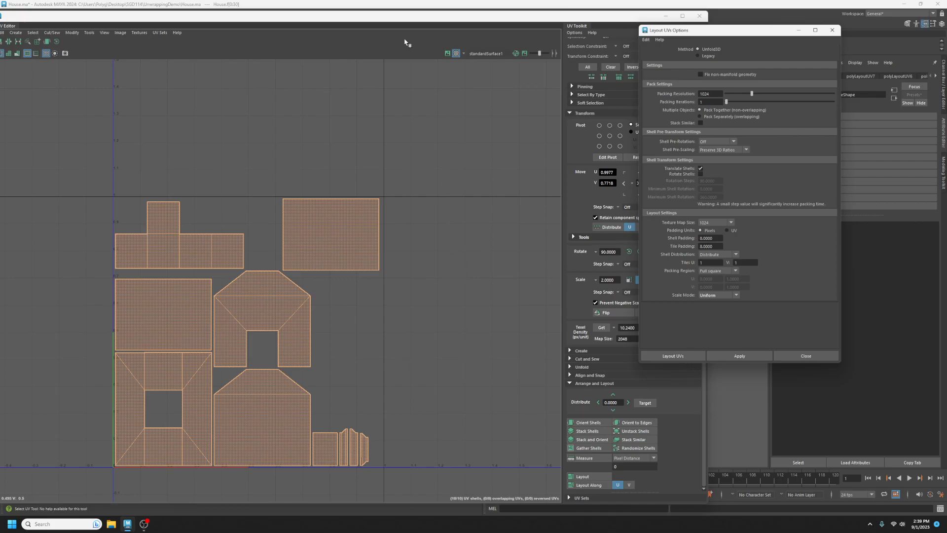
drag(301, 23, 450, 30)
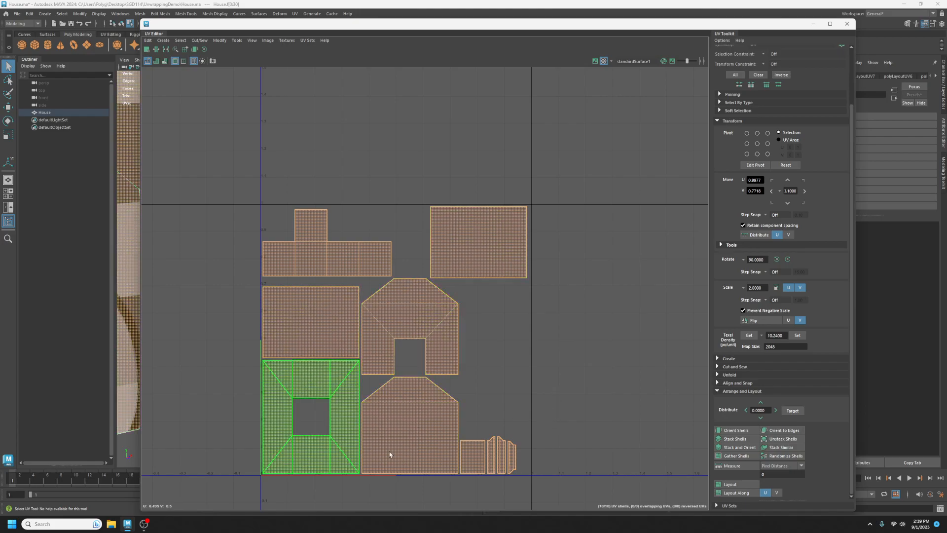
Step: Move the small rectangular shell and the three narrow door-frame shells out to the right of the UV square
drag(572, 404, 477, 481)
key(w)
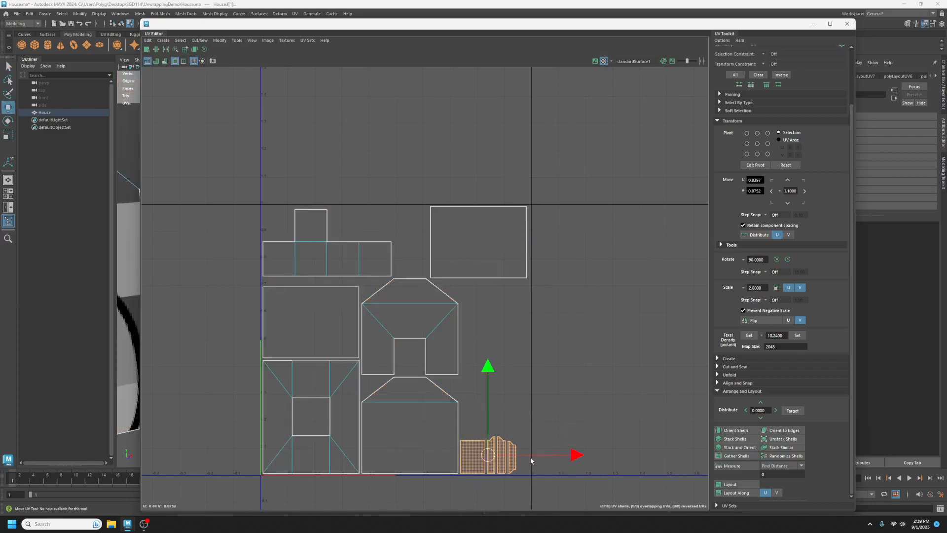
drag(572, 453, 736, 437)
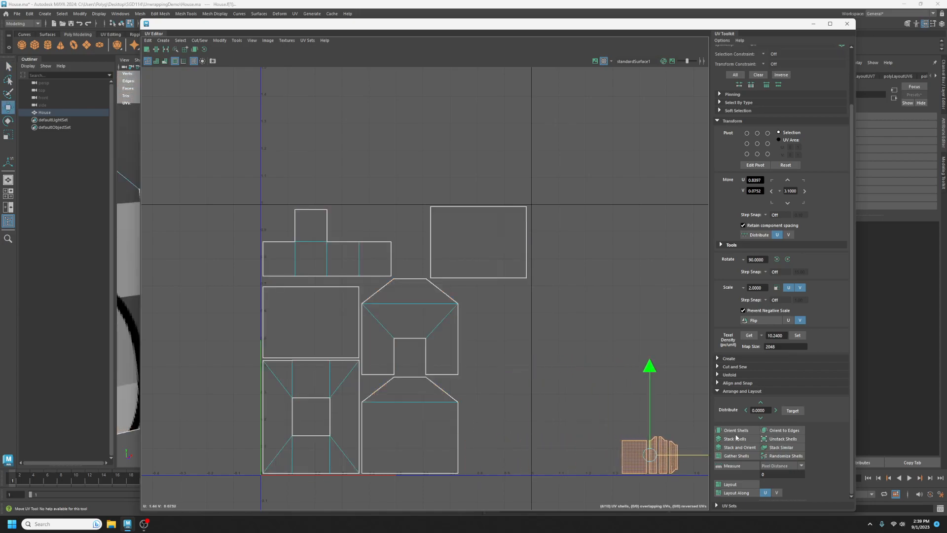
Step: Move the roof shell out of the UV square and place the upper-right rectangular wall shell beside the lower gabled wall
click(327, 409)
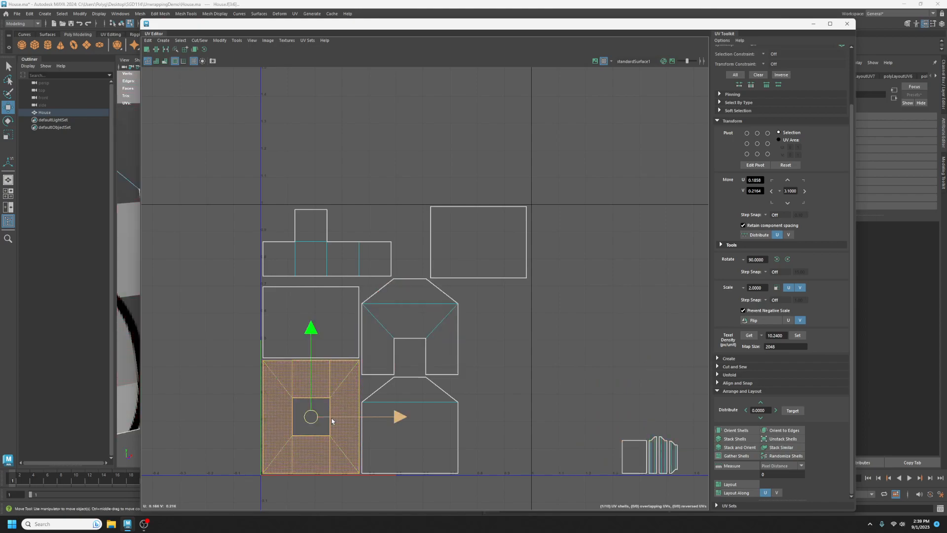
drag(310, 417, 630, 283)
click(454, 227)
drag(453, 226, 307, 439)
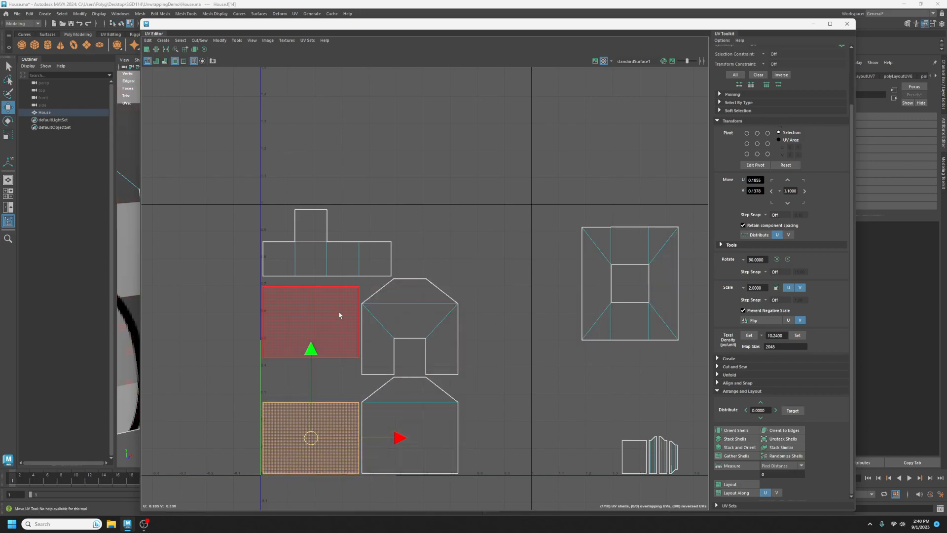
Step: Move both rectangular wall shells away from the gabled walls, one to each side, using UV shell selection
scroll(784, 230, up, 3)
click(784, 230)
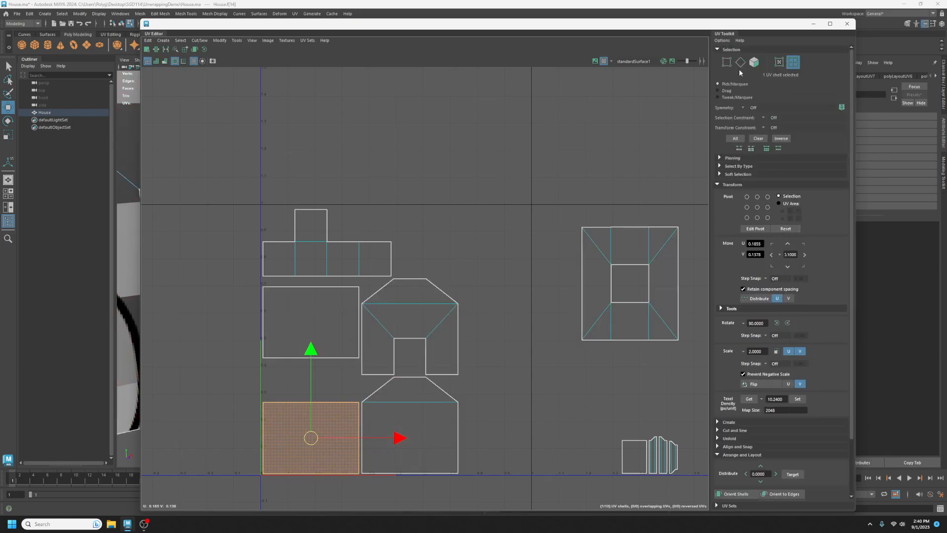
key(F10)
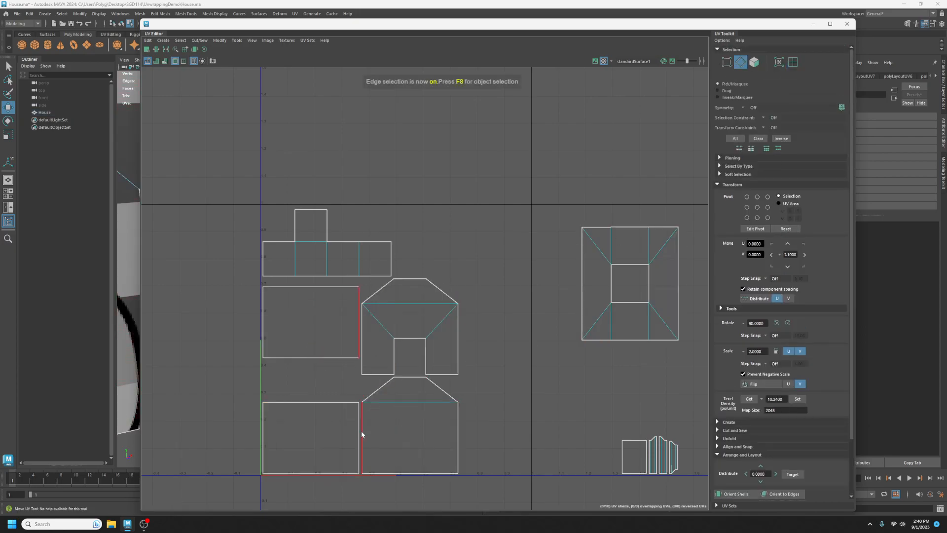
click(793, 61)
click(312, 321)
drag(312, 321, 180, 319)
click(318, 425)
drag(318, 425, 563, 380)
Step: Move and sew the rectangular walls onto the left edges of the lower gabled wall and the doorway wall
click(740, 62)
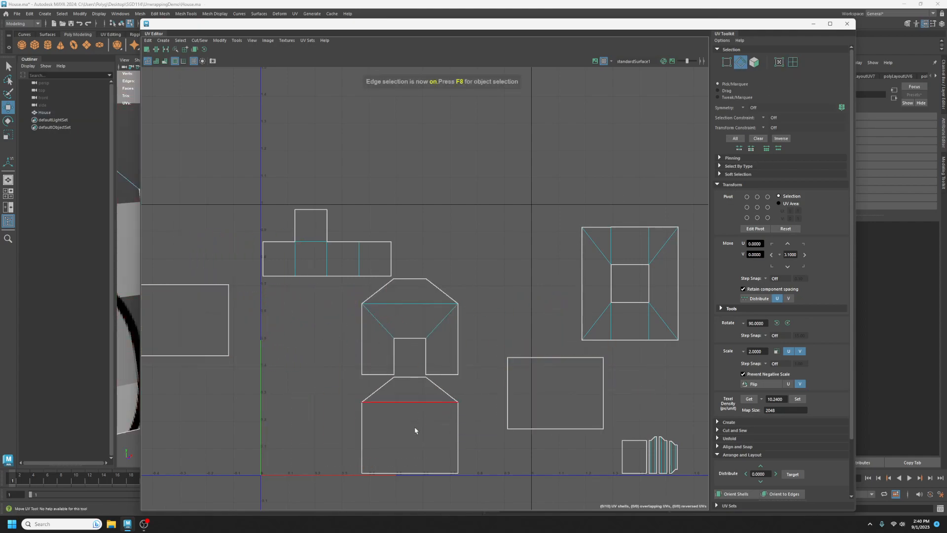
click(363, 434)
right_click(363, 438)
right_drag(364, 438, 402, 503)
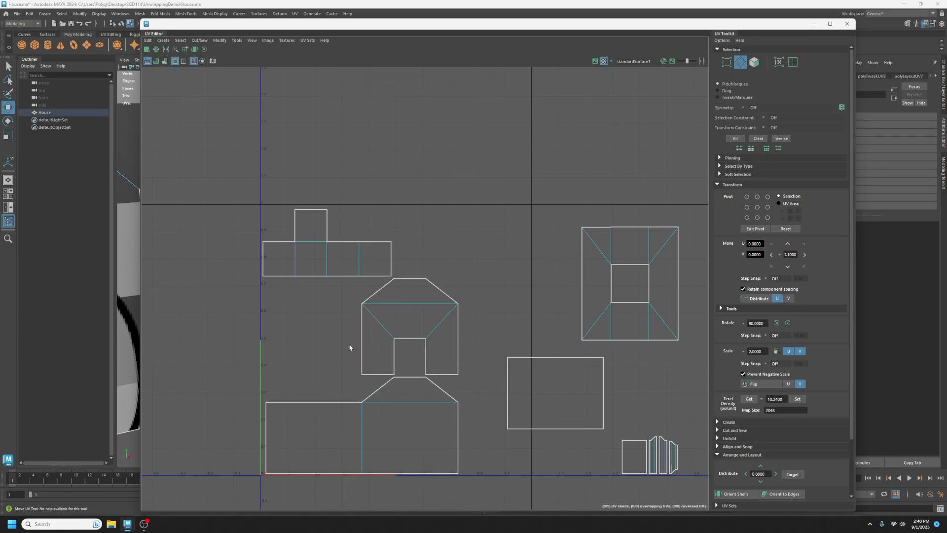
click(362, 340)
right_drag(361, 341, 395, 453)
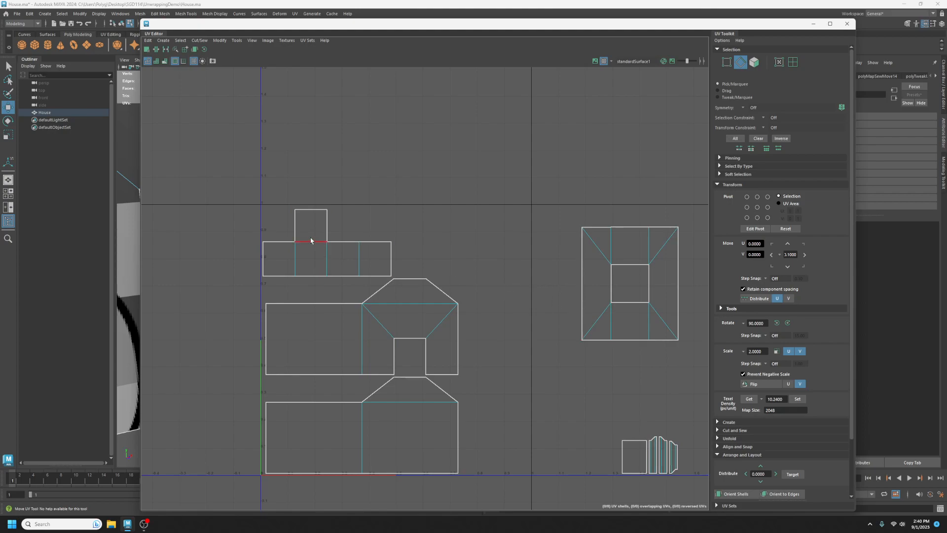
Step: Move the T-shaped chimney shell above the UV square
click(793, 62)
click(350, 252)
drag(327, 243, 484, 149)
Step: Rotate the roof shell 90 degrees and place it in the upper-left part of the UV square
click(665, 283)
drag(634, 286, 484, 268)
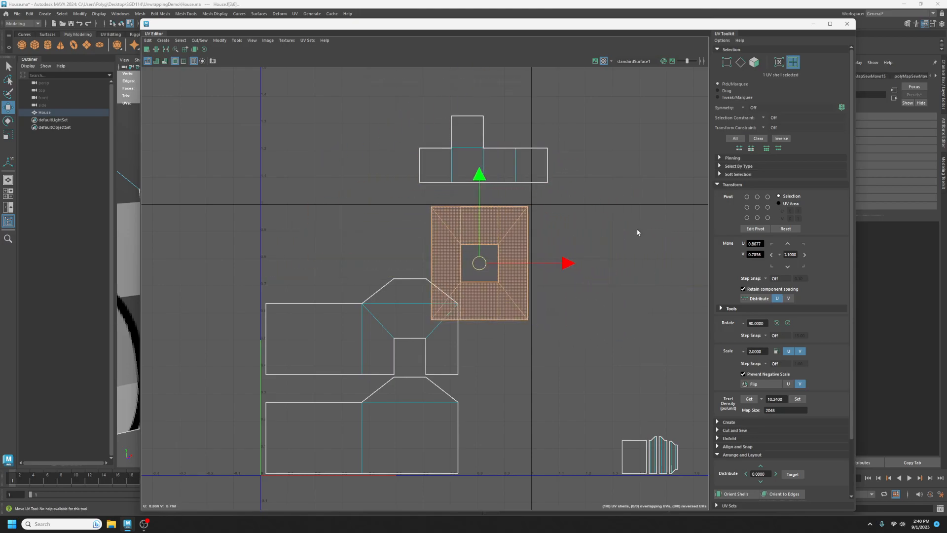
click(783, 323)
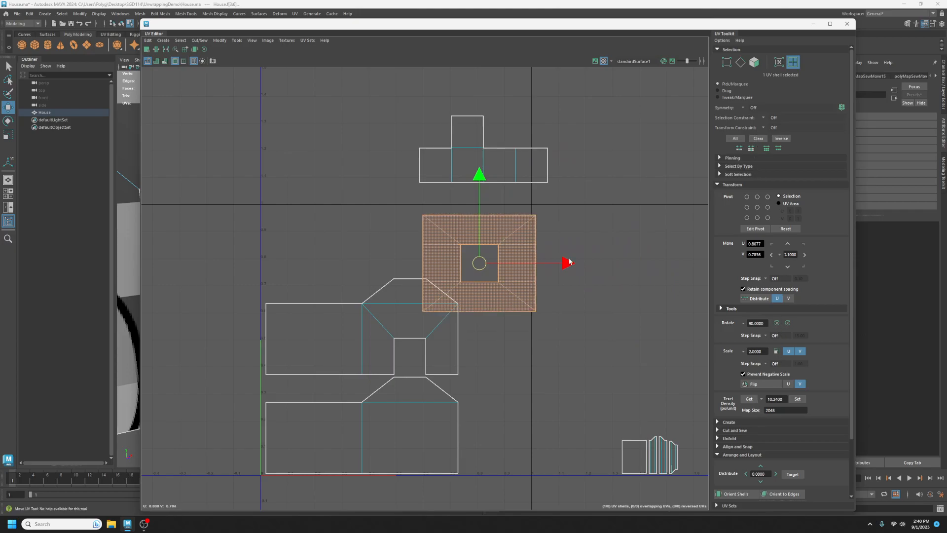
drag(480, 262, 328, 255)
Step: Shift the doorway wall shell toward the right border of the UV square and fit the roof shell into the upper-left corner
scroll(455, 348, up, 1)
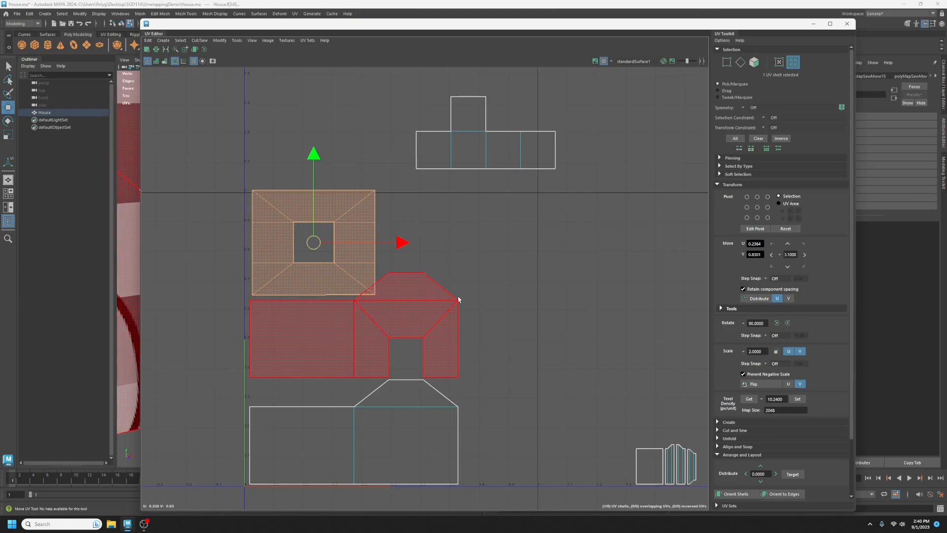
scroll(466, 304, up, 1)
alt+middle_drag(455, 316, 541, 286)
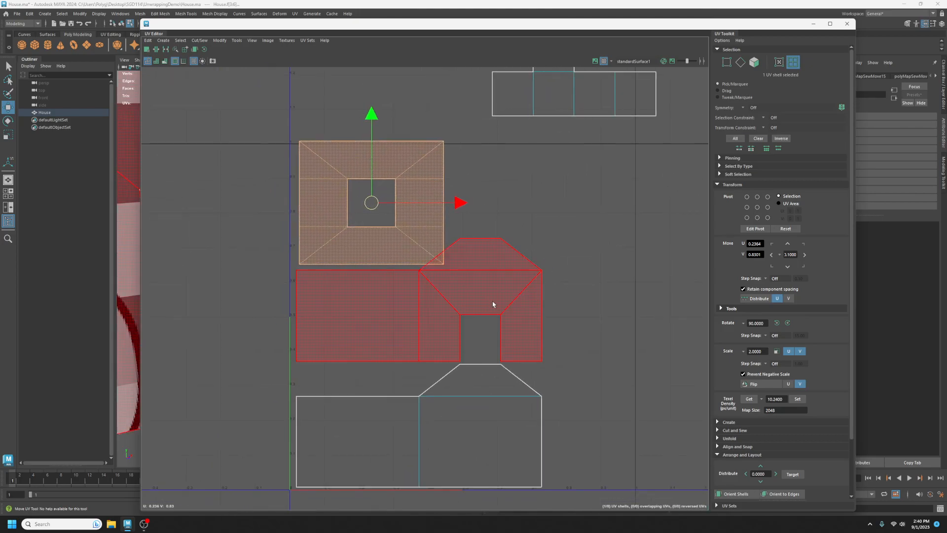
click(494, 303)
drag(507, 299, 595, 300)
click(384, 188)
drag(374, 206, 369, 207)
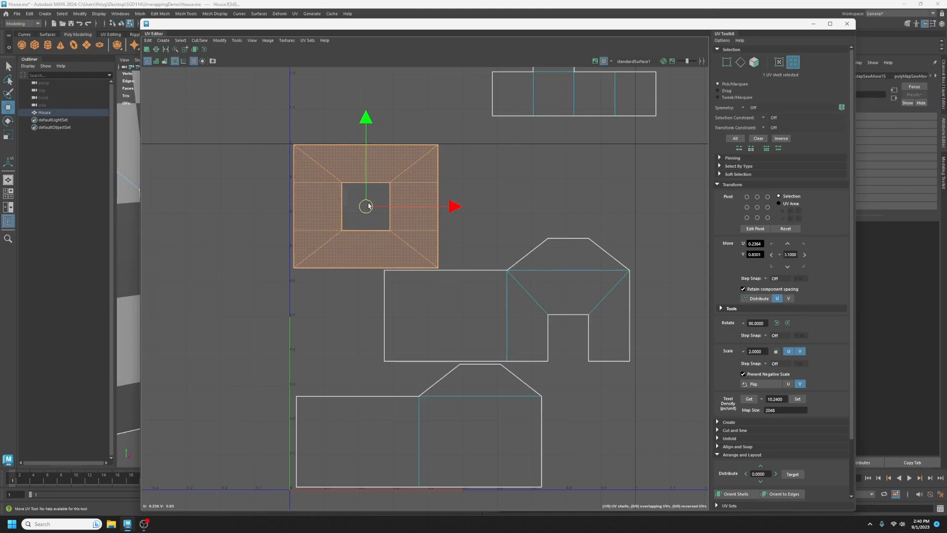
Step: Place the T-shaped chimney shell inside the UV square, right of the roof and above the doorway wall
scroll(498, 303, down, 3)
alt+middle_drag(610, 301, 566, 306)
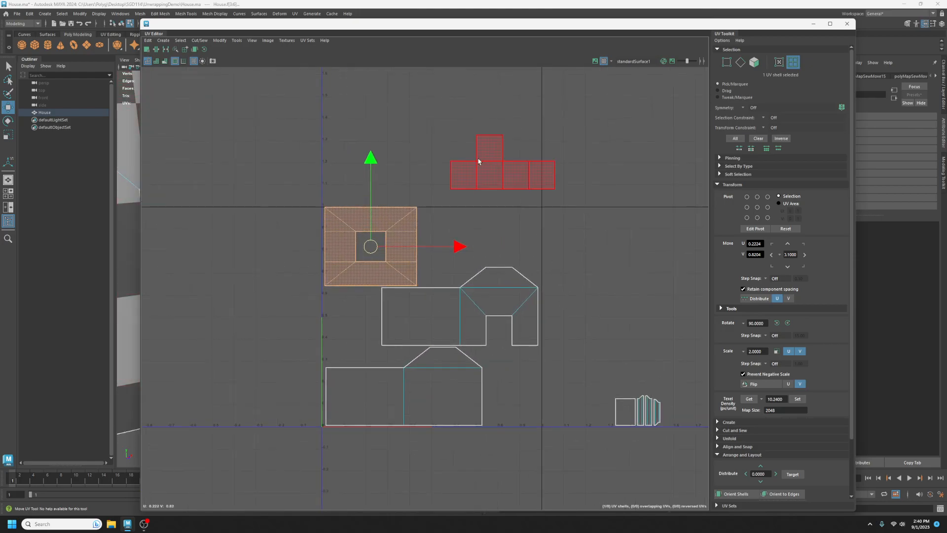
click(492, 180)
drag(503, 172, 479, 241)
scroll(452, 253, up, 1)
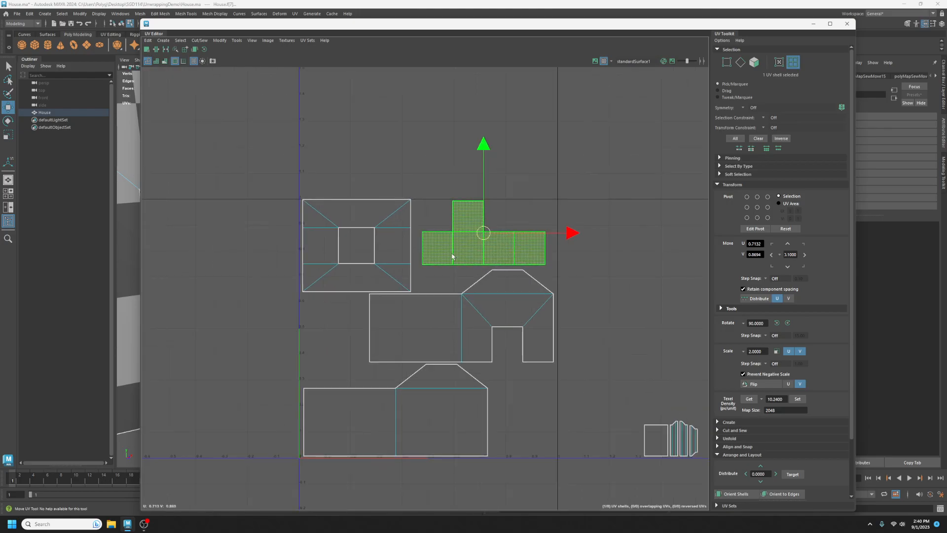
Step: Nudge the roof shell up and left so it sits close to the corner of the UV square
click(331, 228)
scroll(327, 221, up, 3)
scroll(375, 222, up, 2)
drag(394, 212, 394, 213)
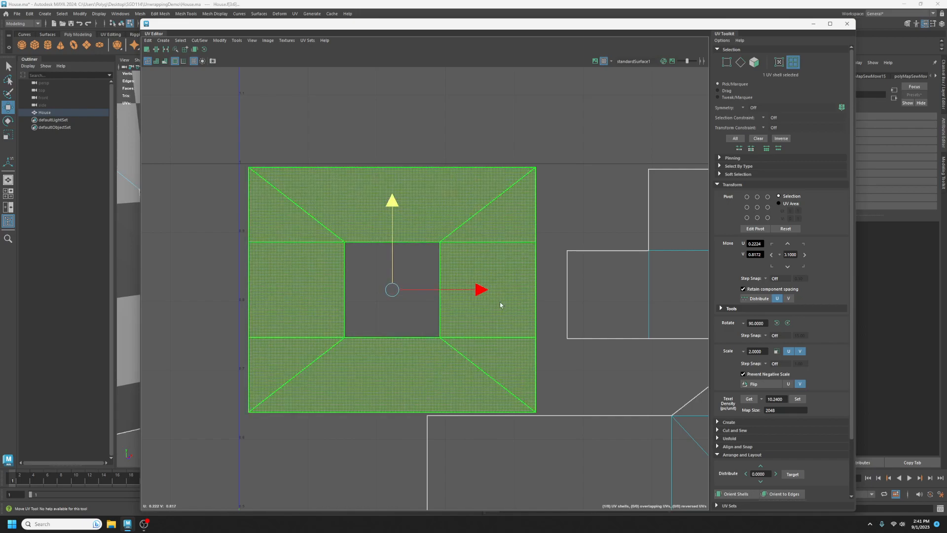
drag(478, 290, 474, 290)
Step: Place the small rectangular shell left of the doorway wall and the three door-frame shells in the lower-right gap
scroll(539, 283, down, 1)
scroll(539, 283, down, 4)
alt+middle_drag(571, 383, 446, 257)
alt+middle_drag(624, 332, 570, 310)
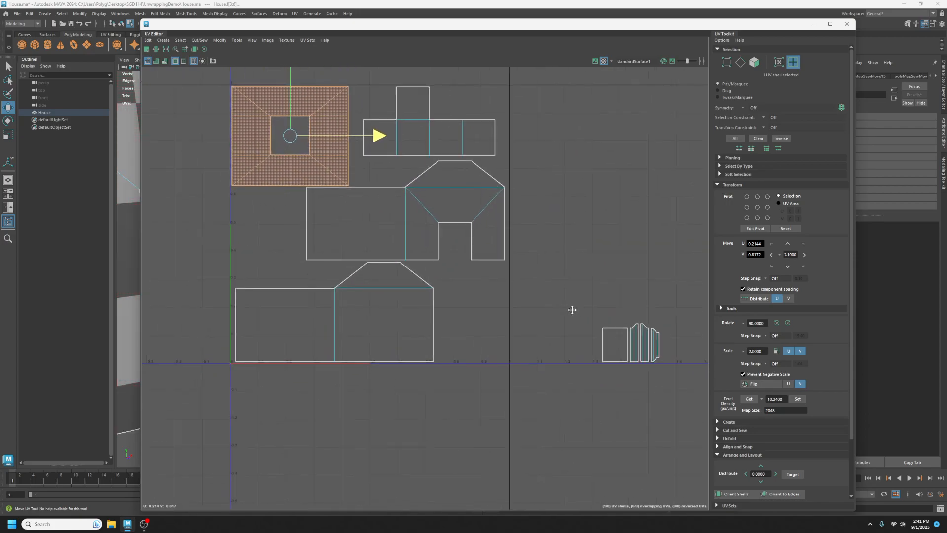
click(616, 345)
drag(619, 347, 272, 241)
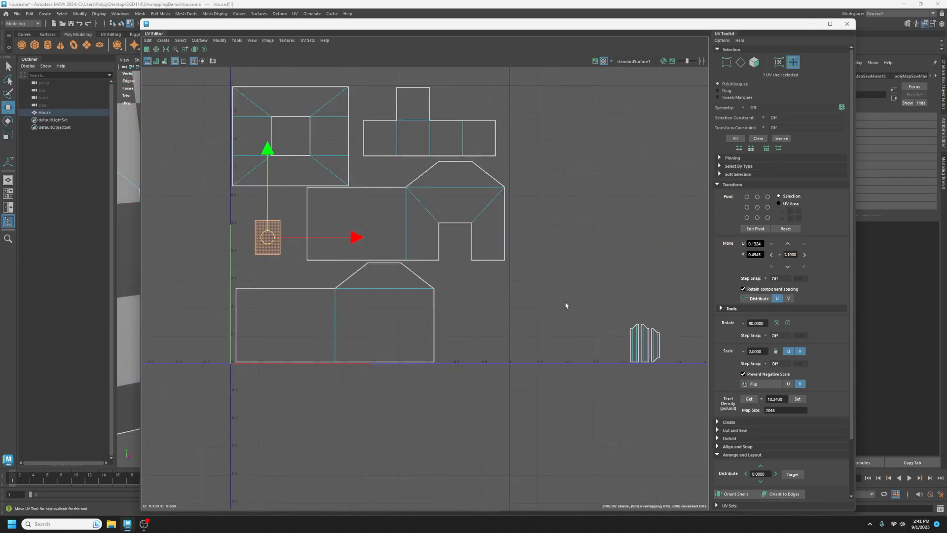
drag(698, 283, 632, 381)
drag(644, 343, 472, 314)
click(537, 258)
Step: Nudge the doorway wall shell slightly right and down to even out its spacing inside the UV square
alt+middle_drag(596, 248, 661, 266)
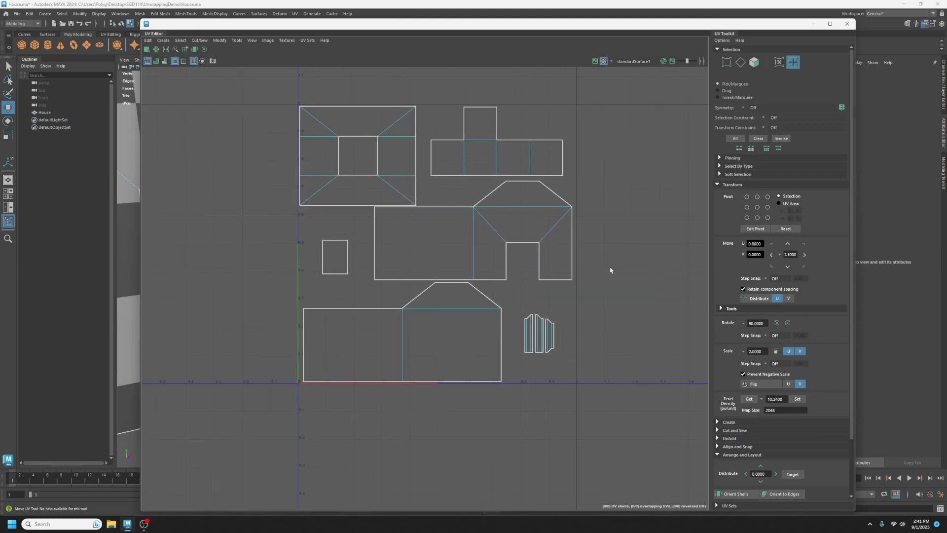
click(561, 252)
click(569, 232)
drag(559, 228, 561, 230)
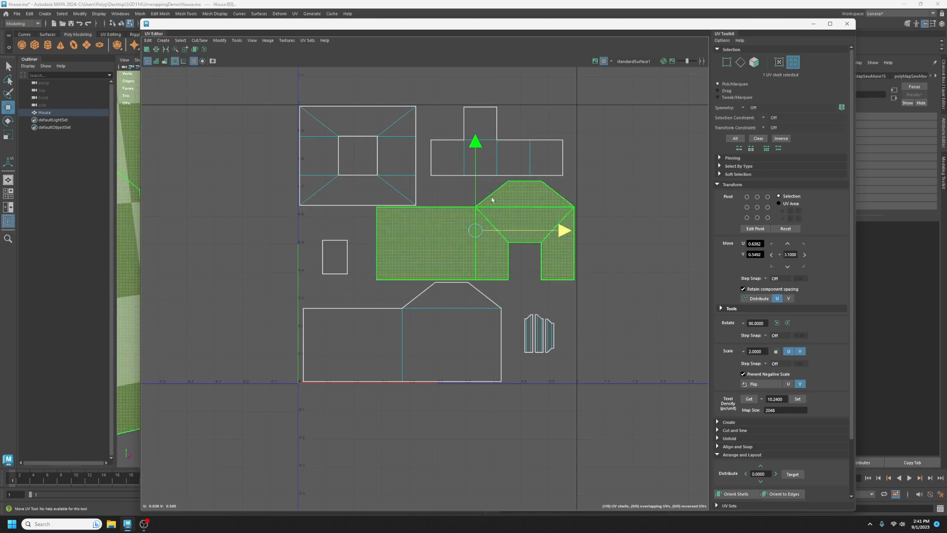
drag(474, 144, 474, 145)
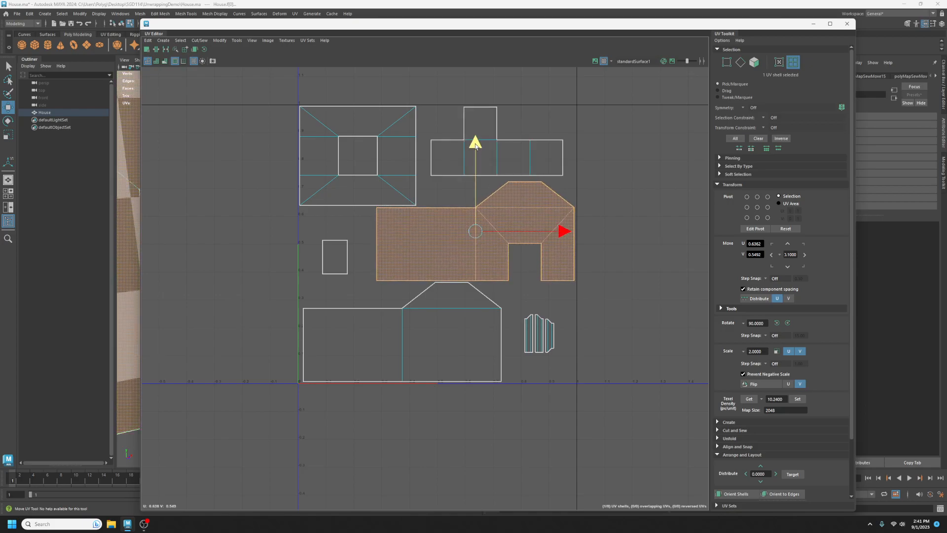
click(581, 300)
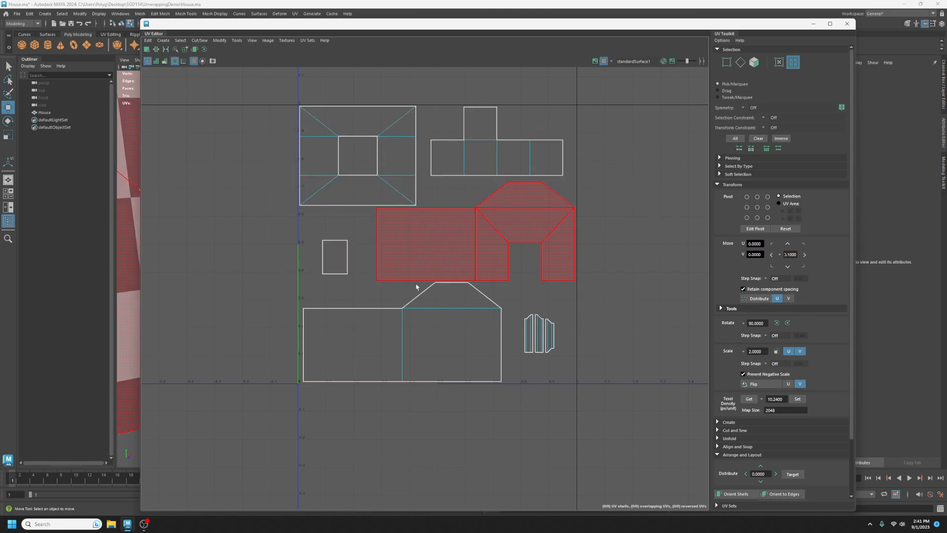
Step: Try to scale up the three narrow door-frame shells to fill the lower-right gap
drag(576, 303, 507, 368)
key(r)
drag(539, 334, 660, 221)
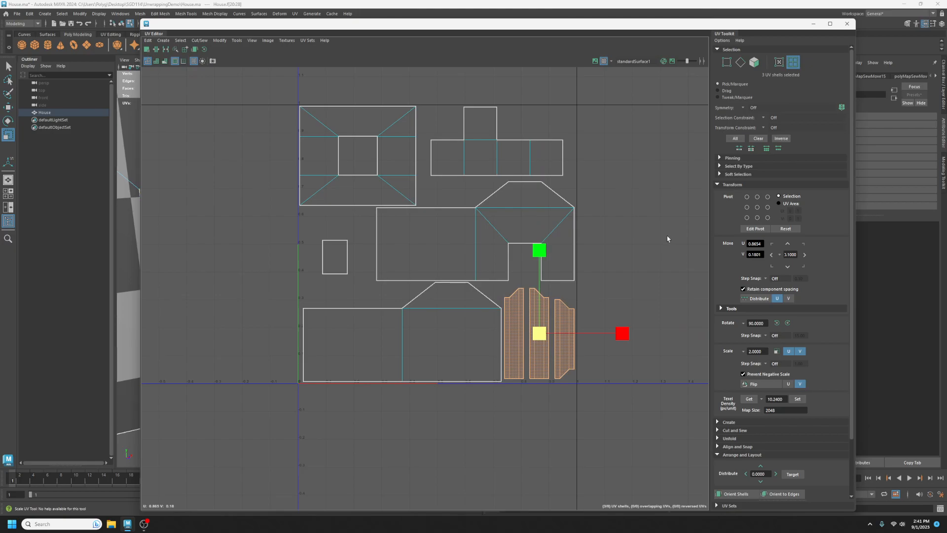
key(ctrl+z)
click(630, 241)
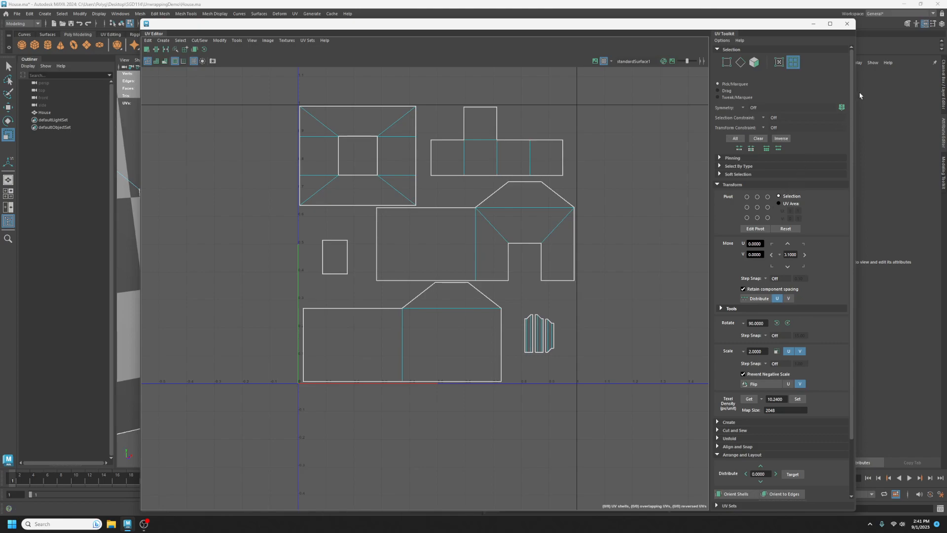
Step: Close the UV Editor and the Layout UVs options
click(847, 25)
click(464, 302)
scroll(533, 331, down, 3)
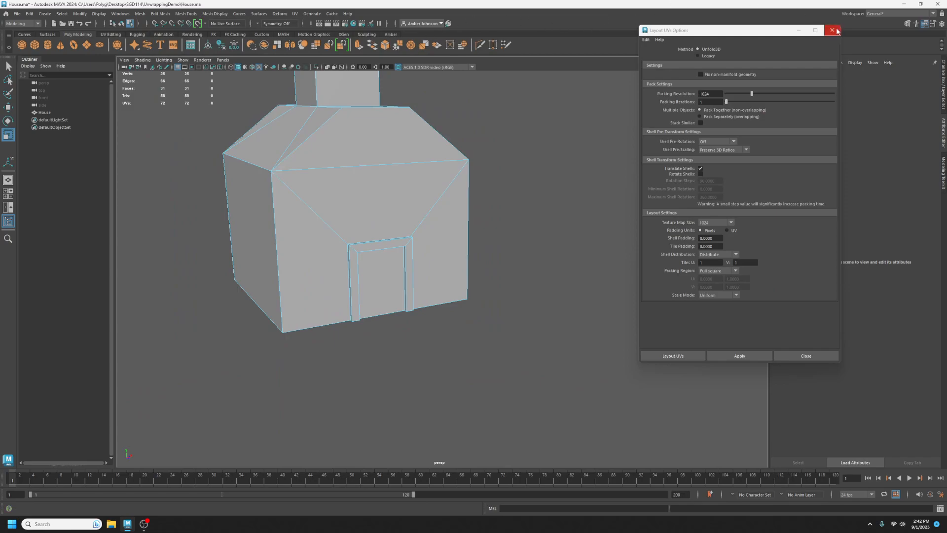
click(837, 31)
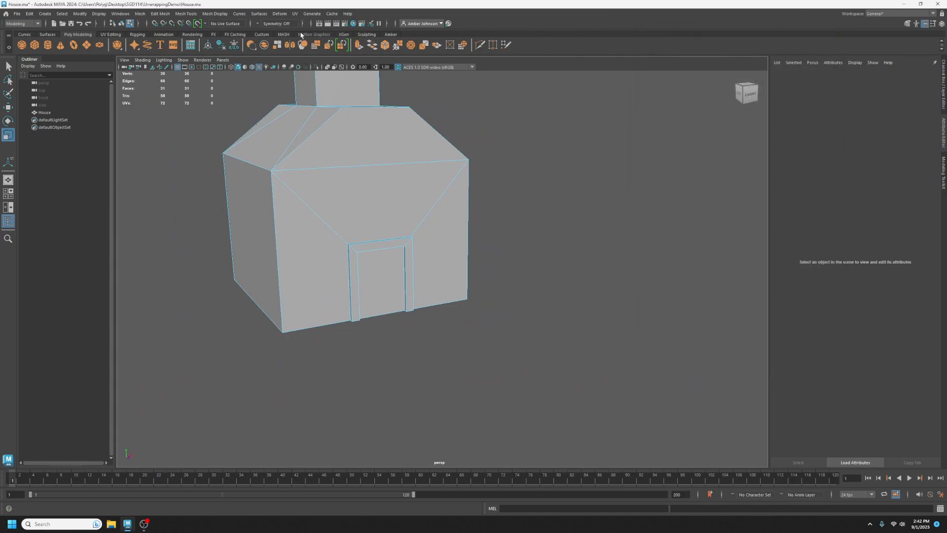
Step: Reopen the UV Editor to review the shell arrangement and the whole house model, and close it again
click(295, 14)
click(313, 28)
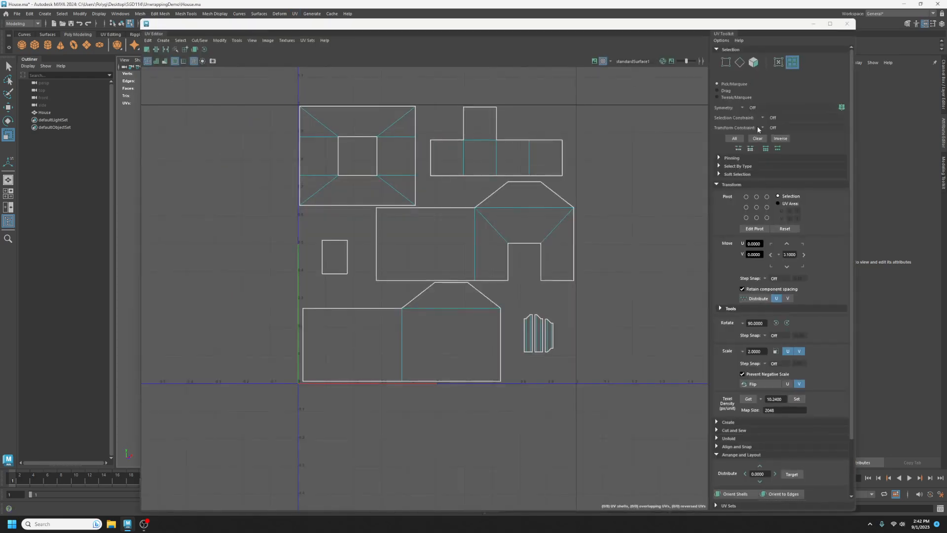
drag(588, 24, 946, 72)
scroll(285, 256, down, 4)
alt+drag(286, 256, 302, 273)
drag(768, 73, 315, 27)
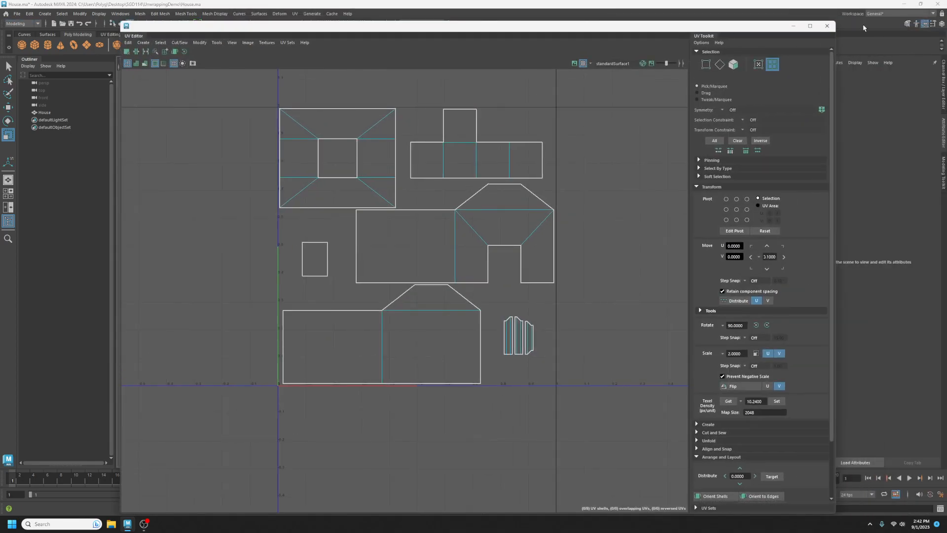
click(829, 28)
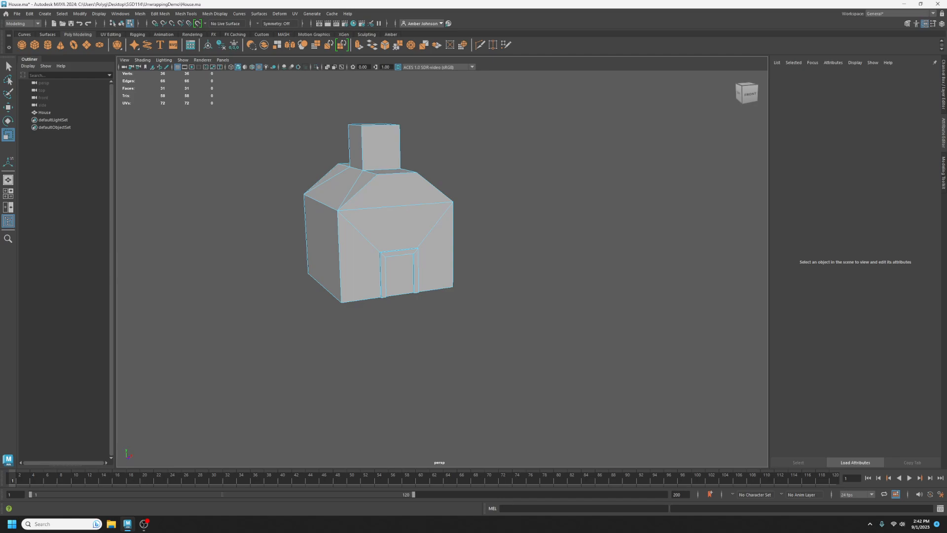